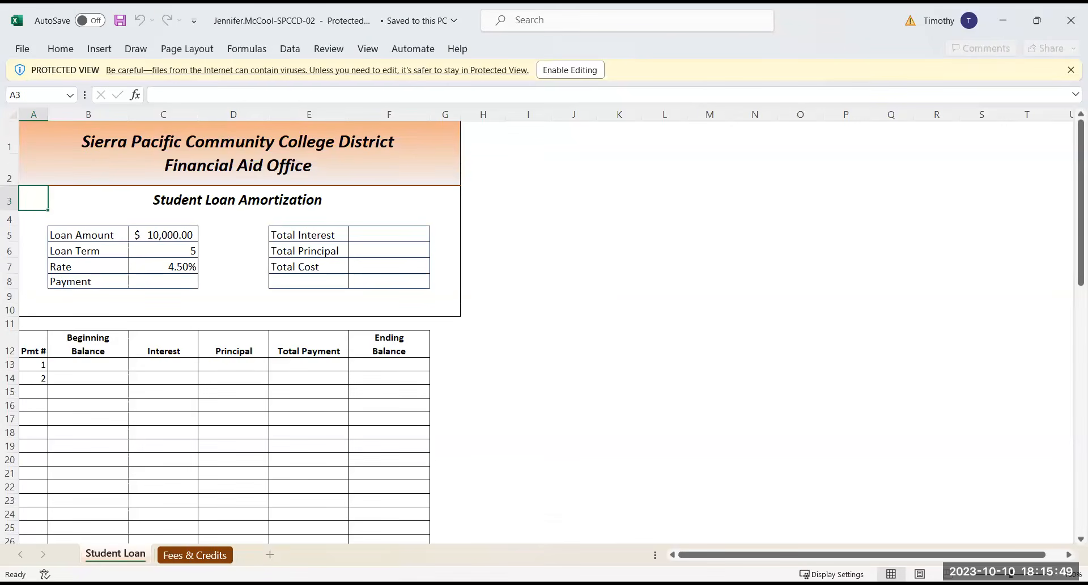
Enable editing of the protected workbook and activate the Student Loan sheet
click(571, 70)
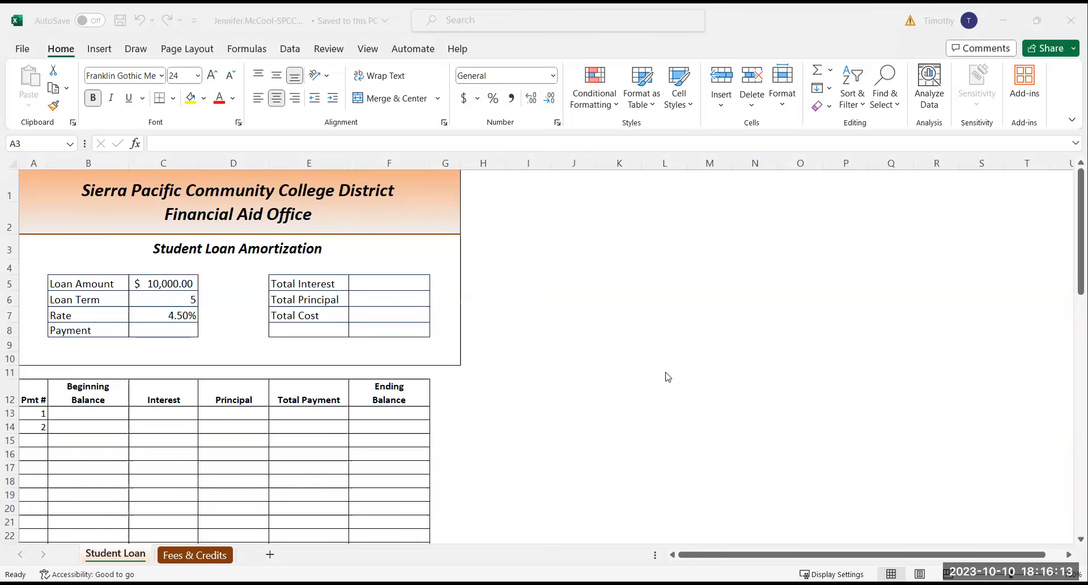
click(115, 558)
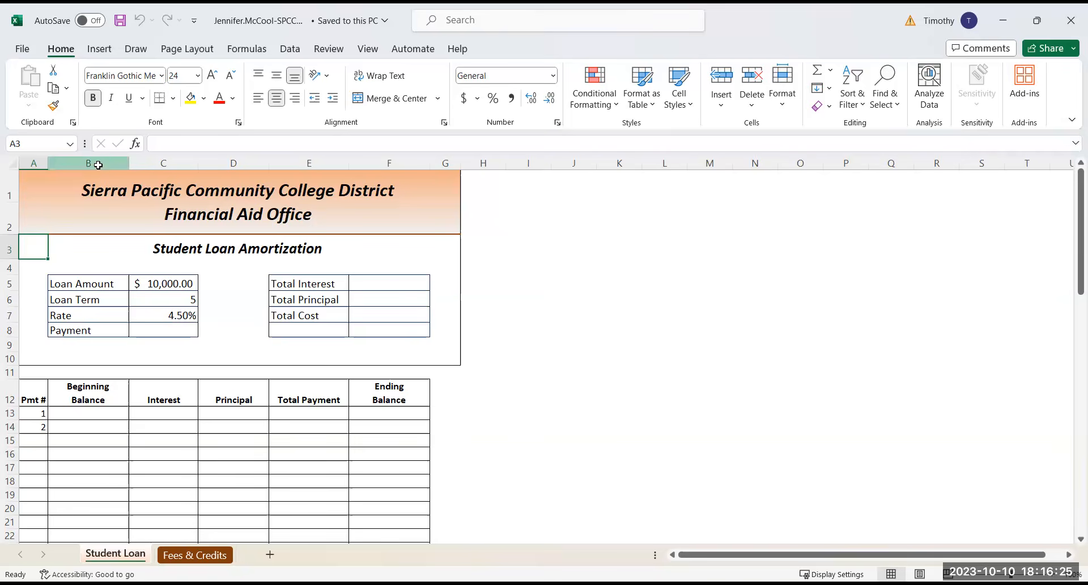
Create range names from the left-column labels of B5:C8 and E5:F7 together, and review them in the Name Manager
click(73, 283)
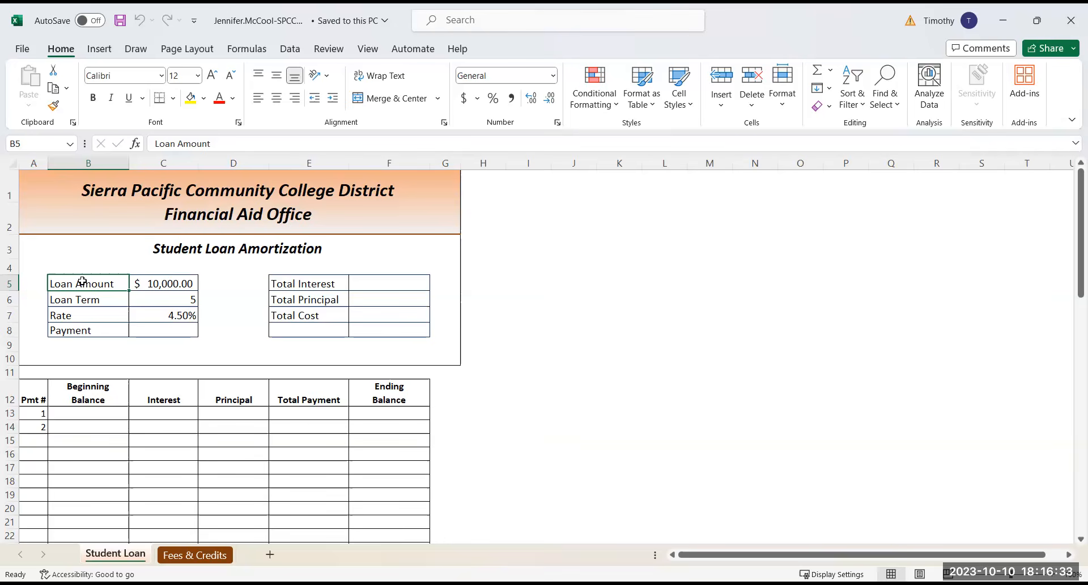
drag(82, 280, 163, 329)
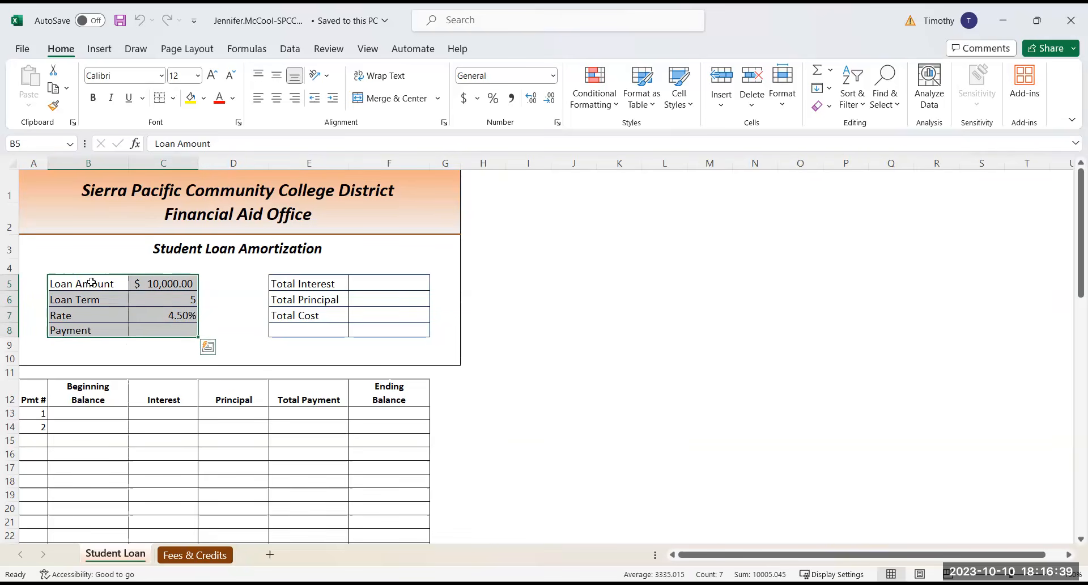
click(89, 281)
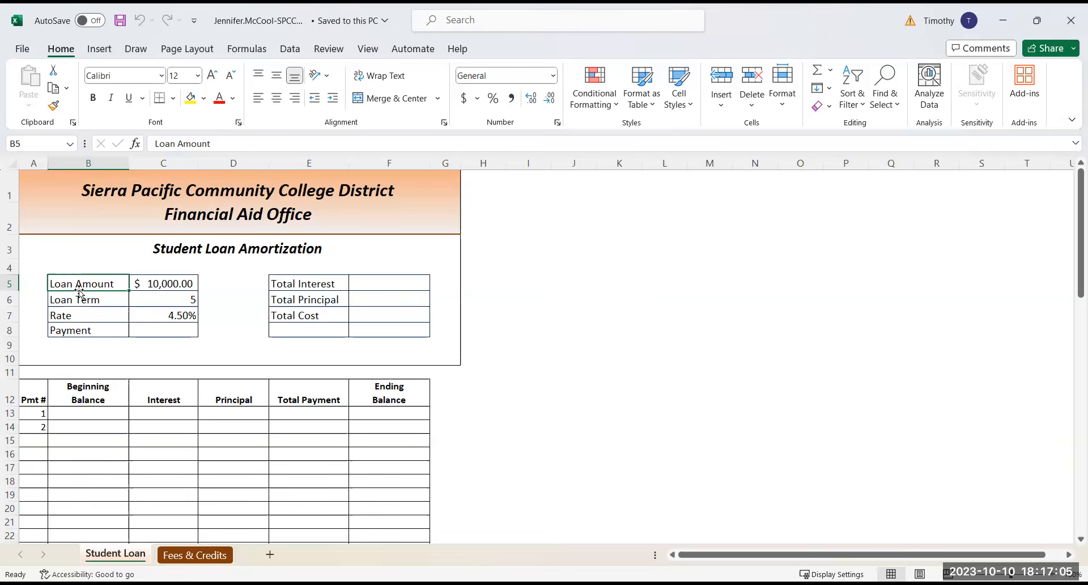
drag(83, 280, 172, 324)
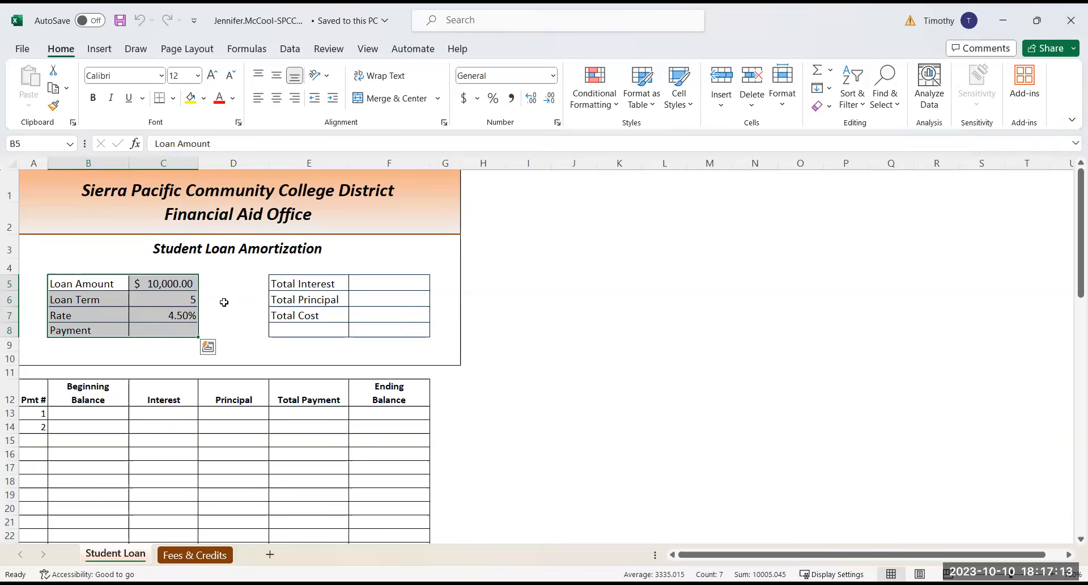
click(296, 283)
drag(297, 283, 384, 319)
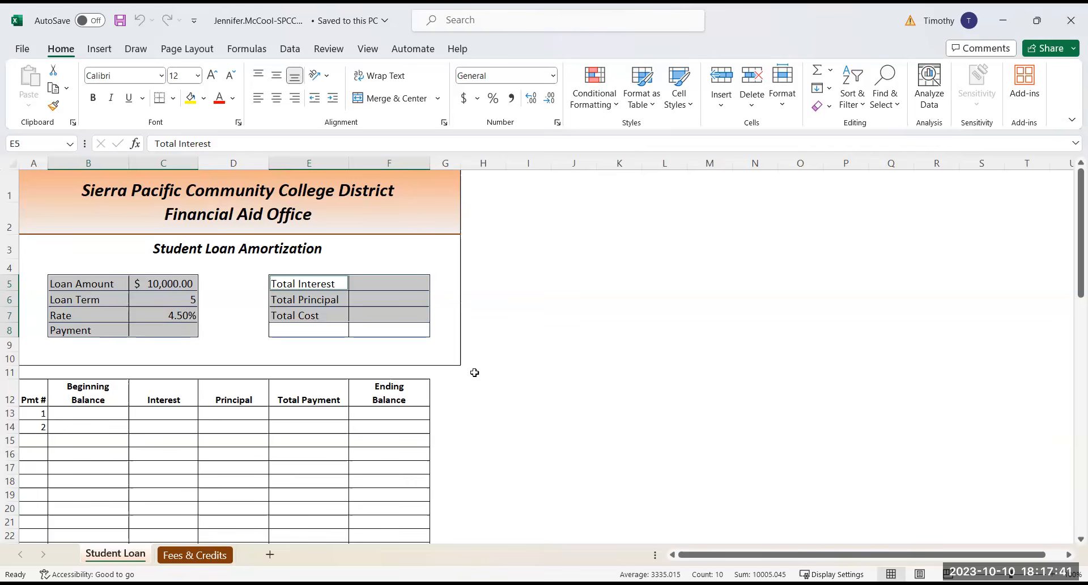
click(243, 54)
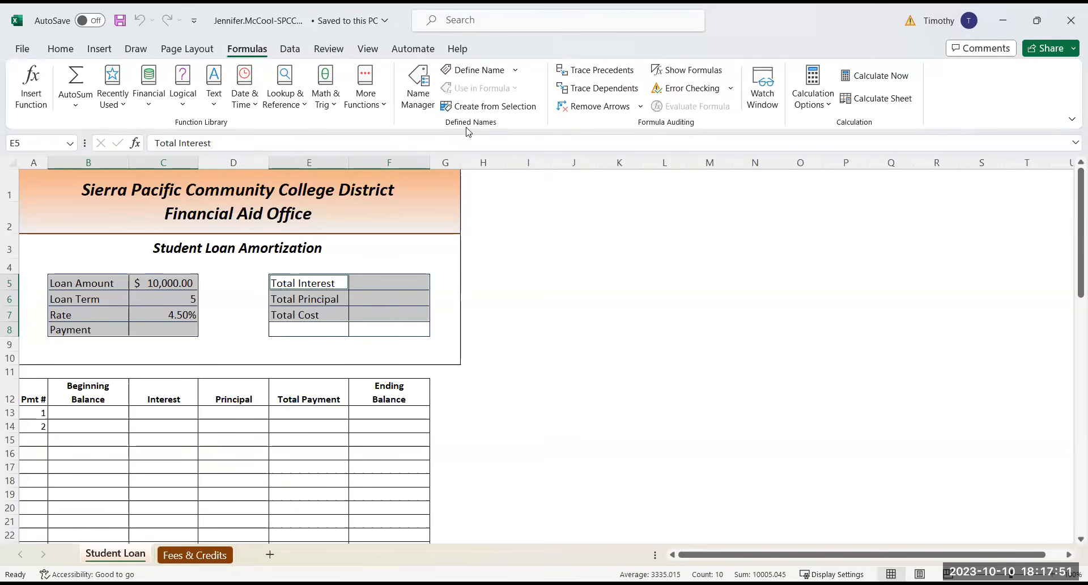
click(488, 108)
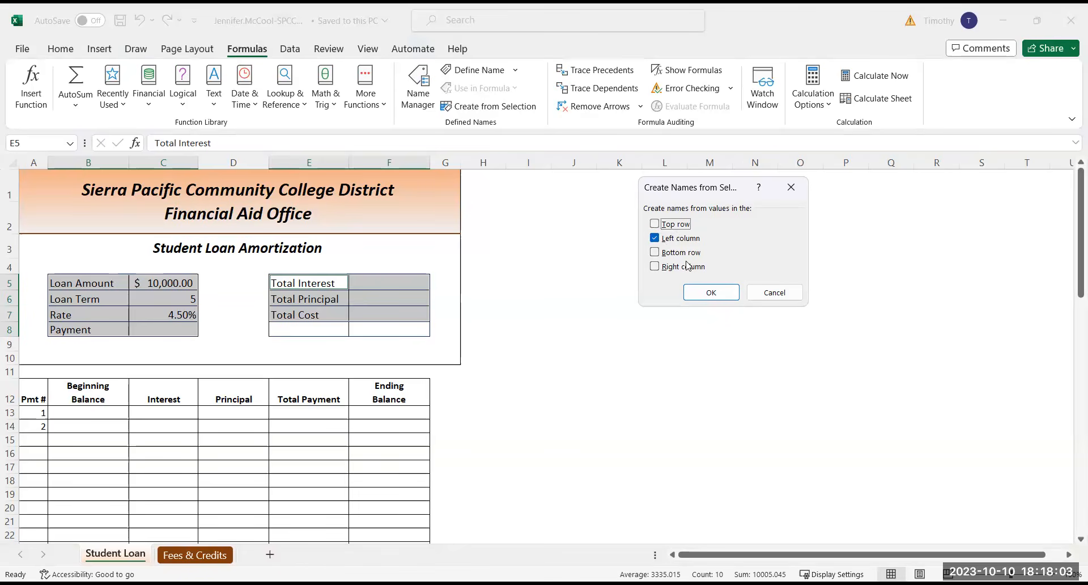
click(708, 293)
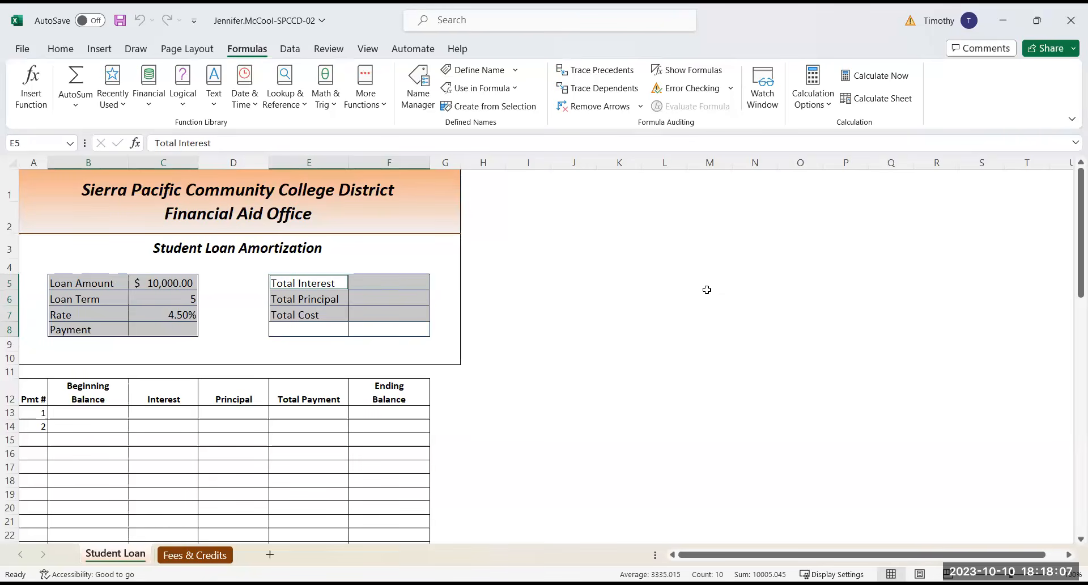
click(417, 97)
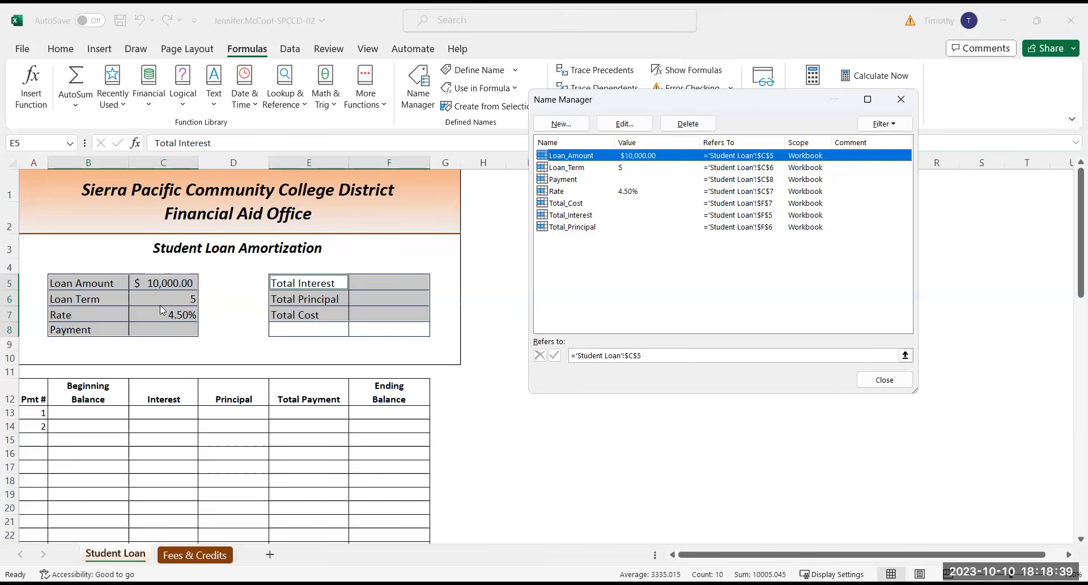
click(896, 385)
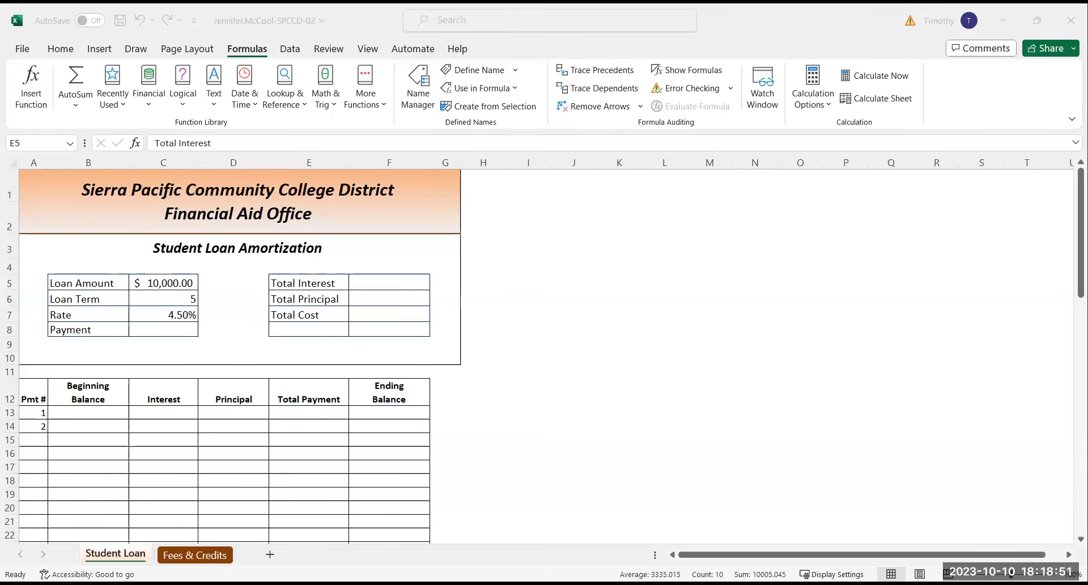
Insert the PMT function in the Payment cell C8 and set its Rate argument to Rate/12
click(155, 329)
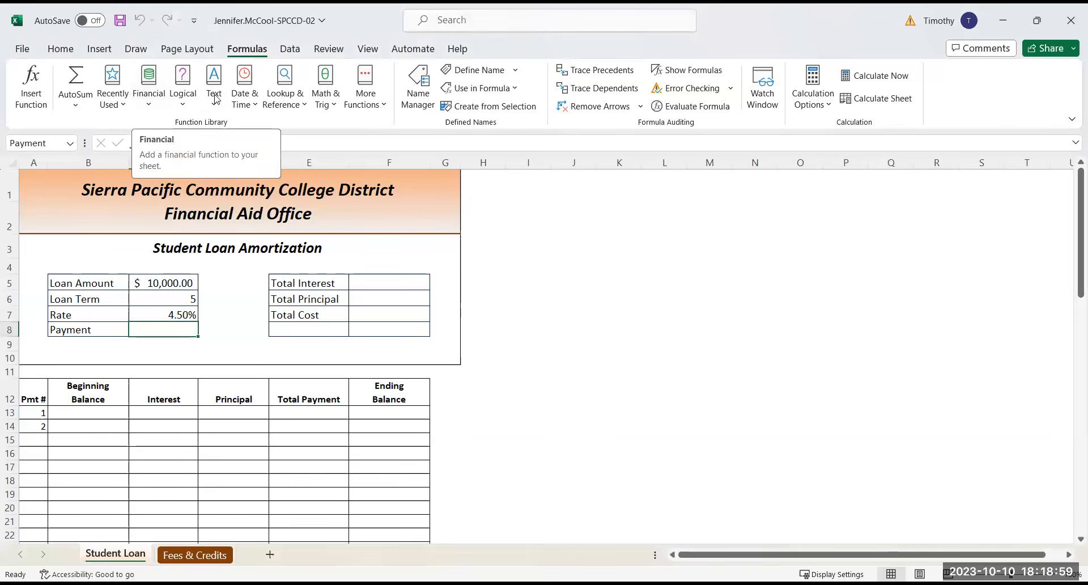
click(150, 104)
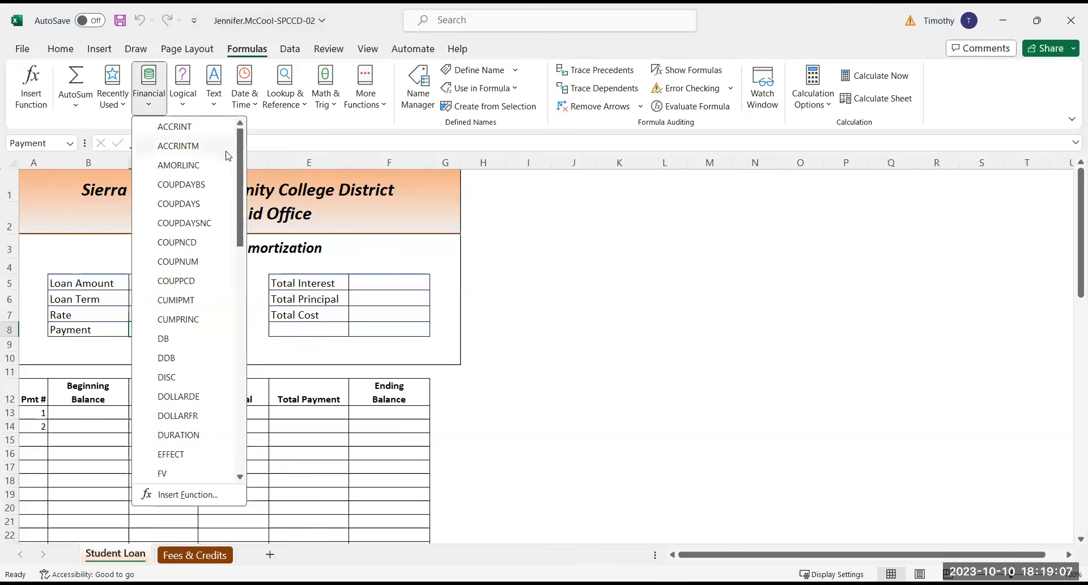
drag(239, 165, 239, 218)
scroll(165, 347, down, 5)
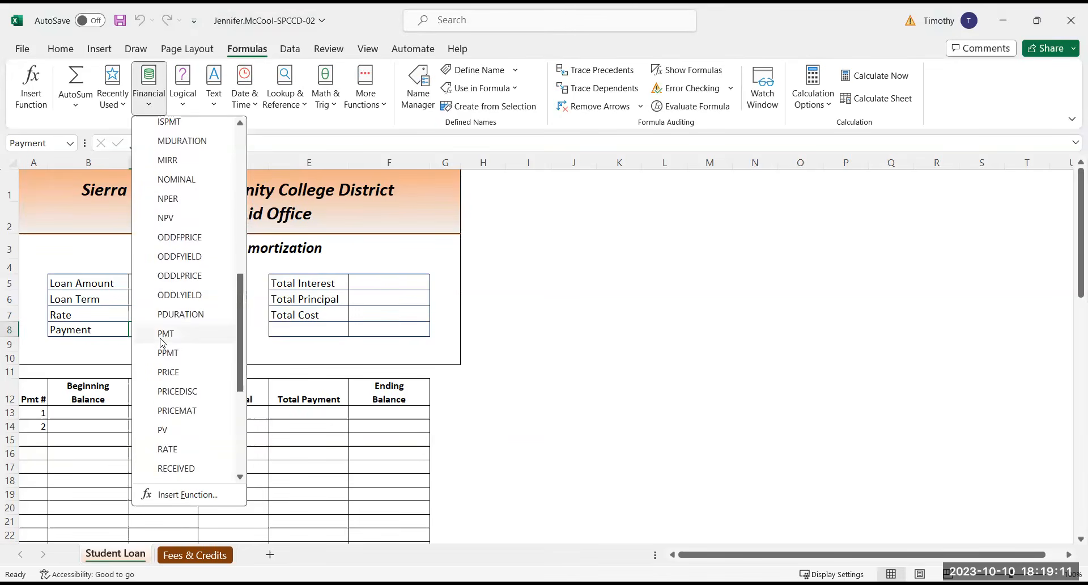
click(165, 334)
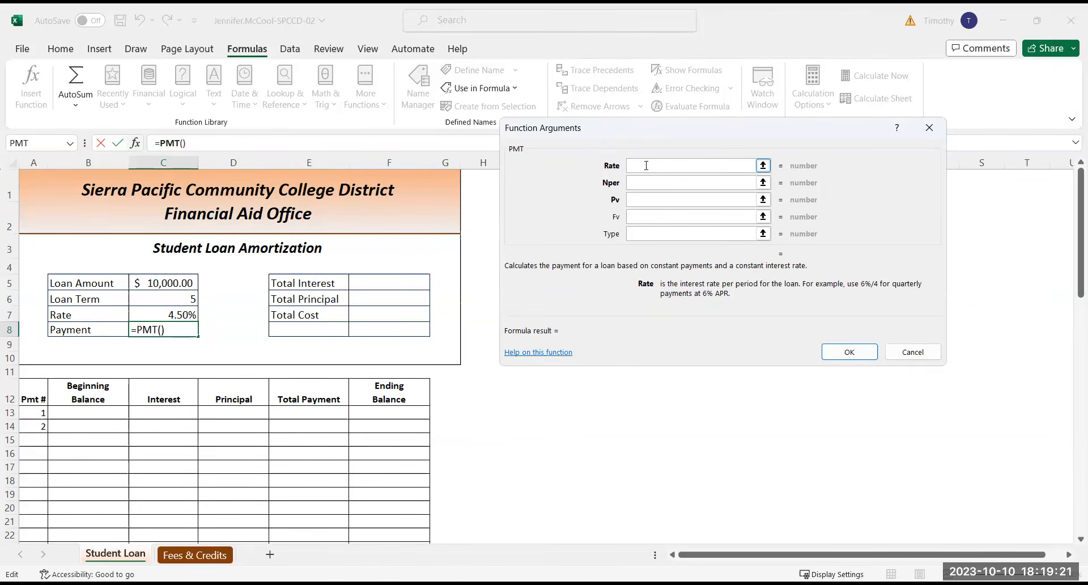
click(150, 314)
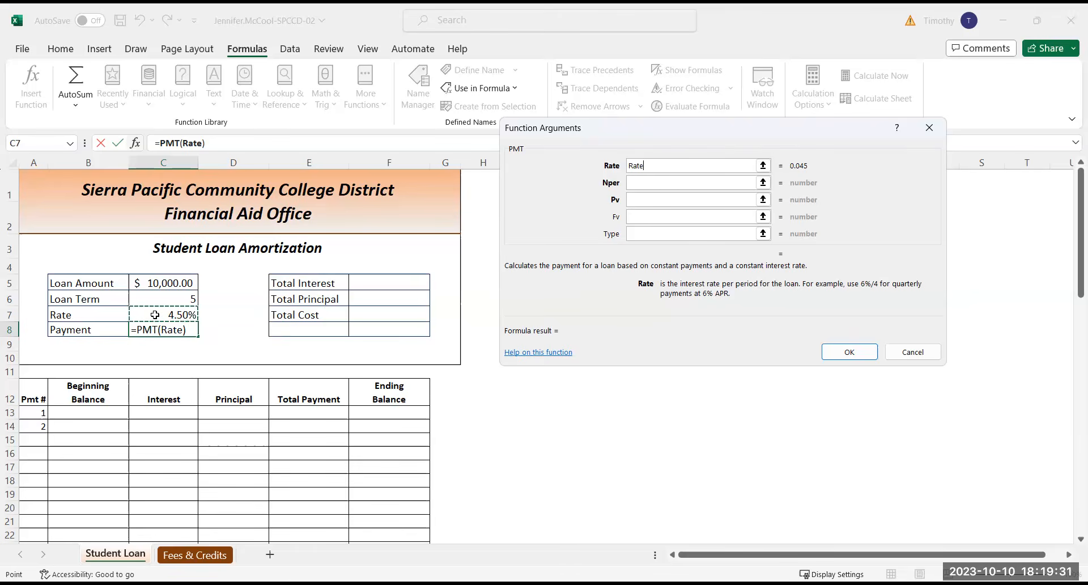
text(/)
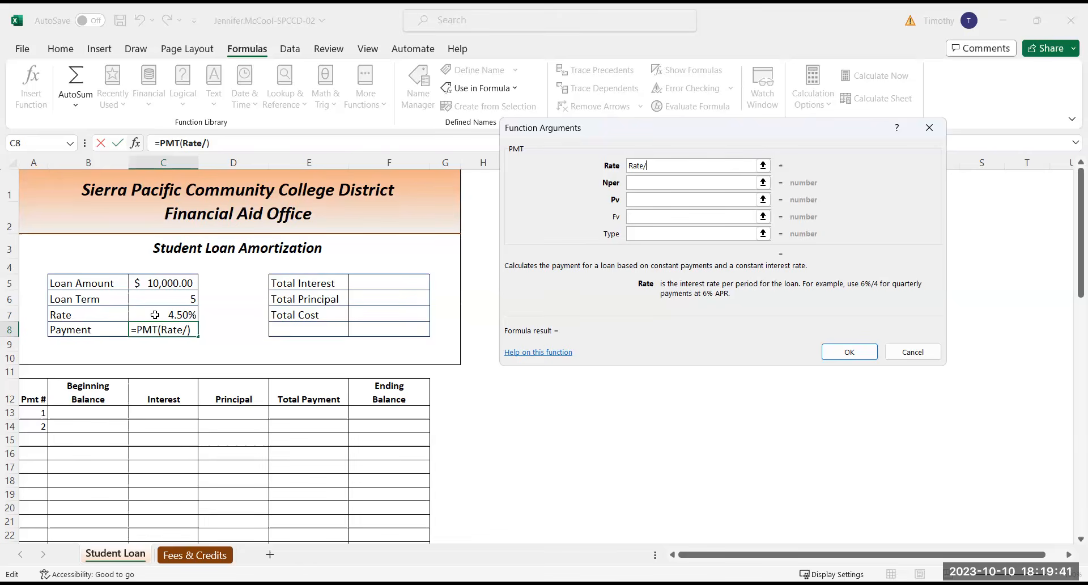
text(12)
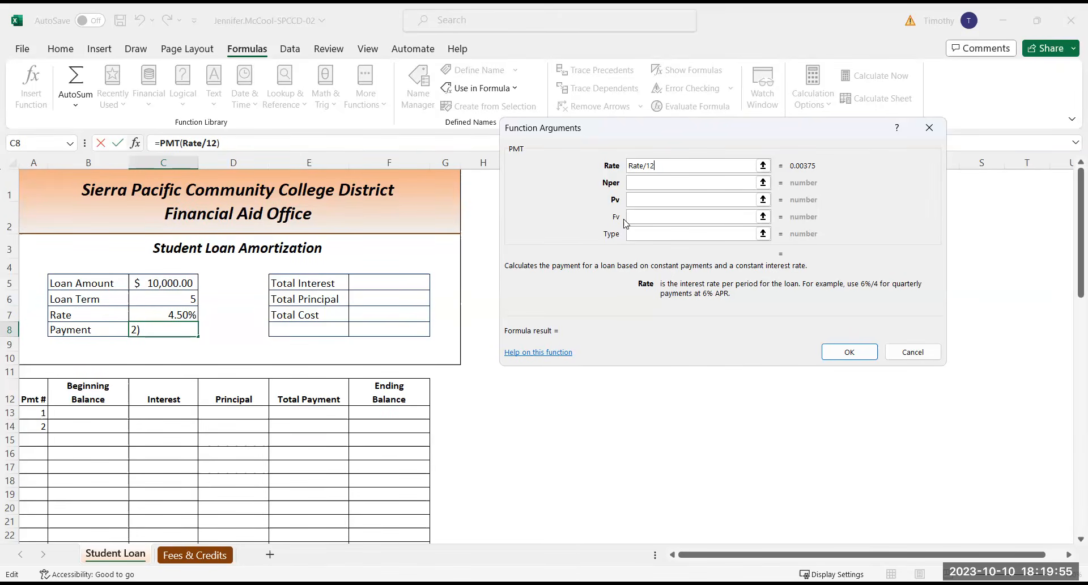
Complete the PMT function with Nper set to Loan_Term*12 and Pv set to -Loan_Amount
click(643, 182)
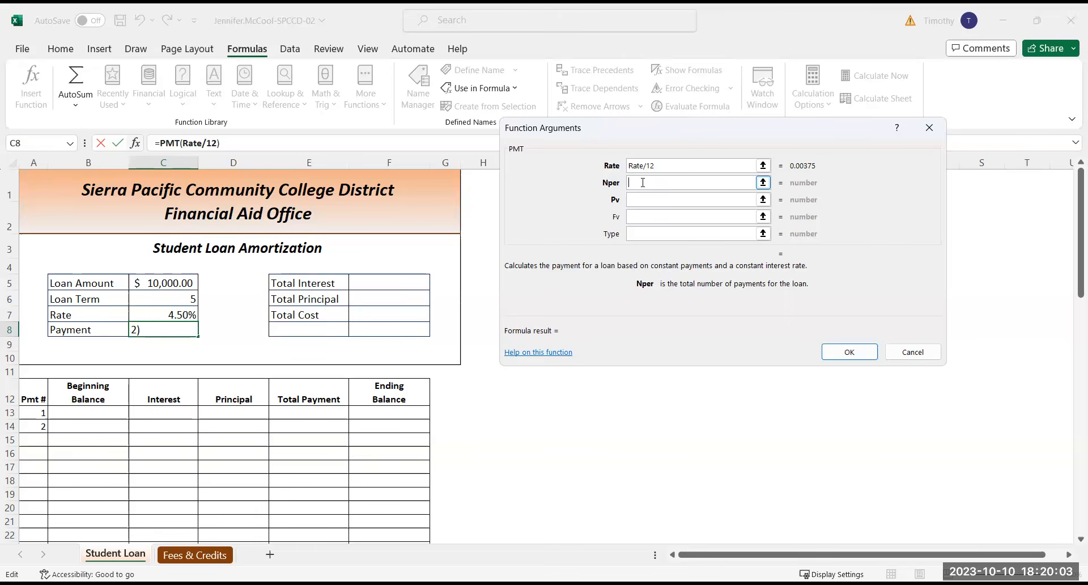
click(162, 296)
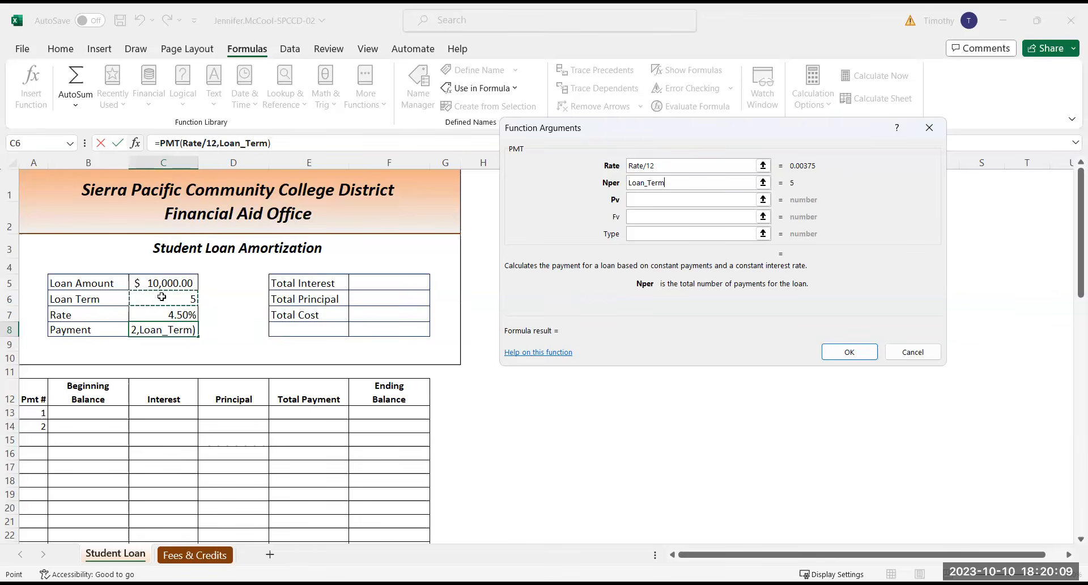
text(*)
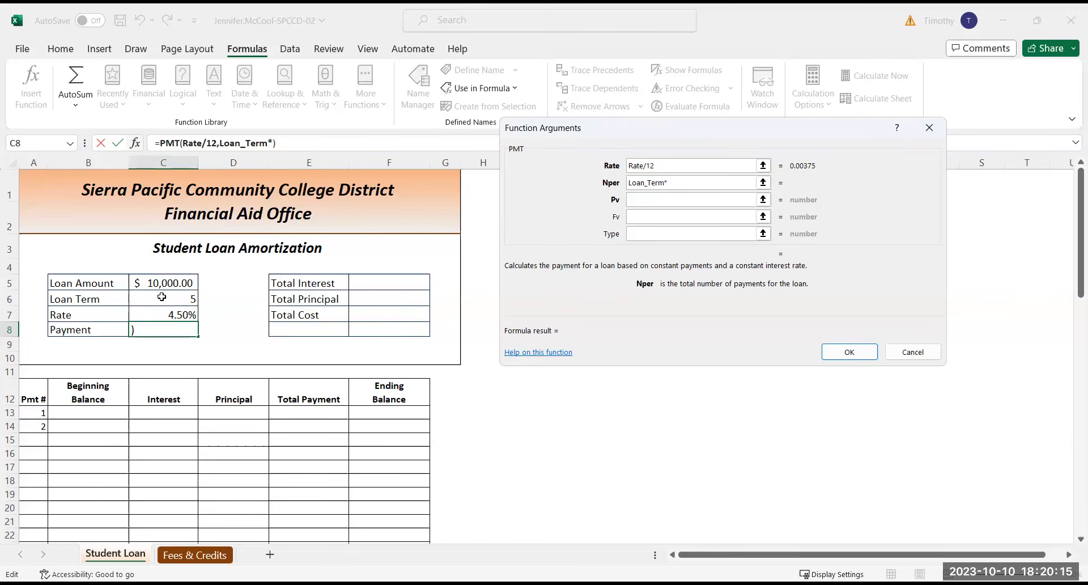
text(12)
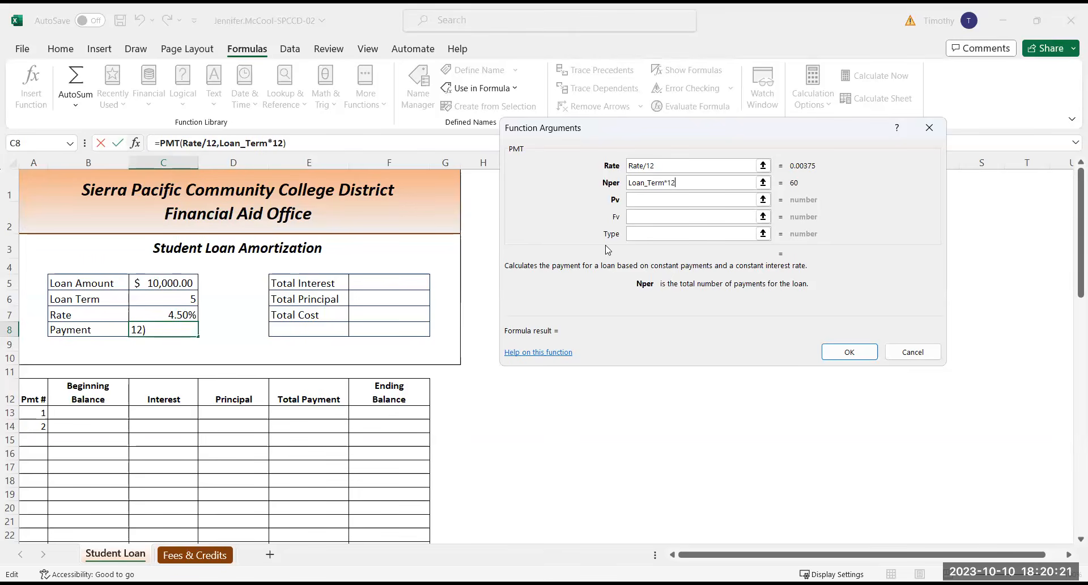
click(648, 198)
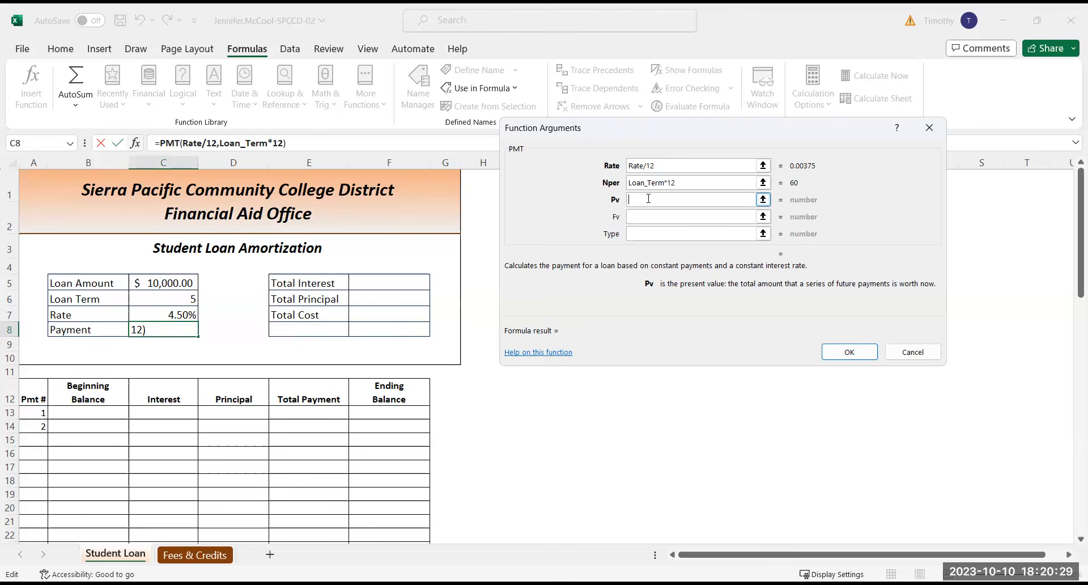
text(-)
click(161, 283)
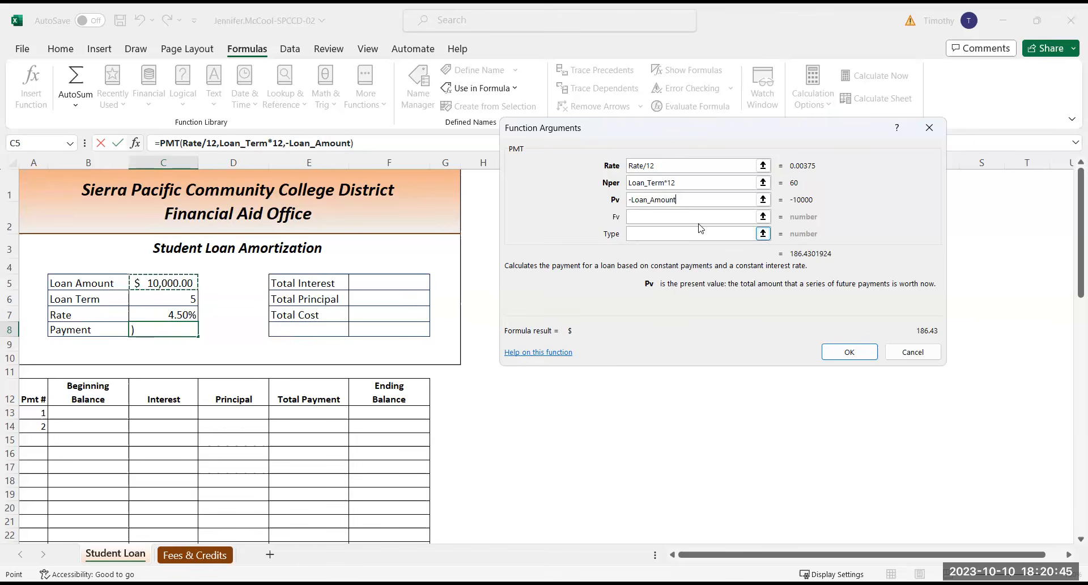
click(853, 352)
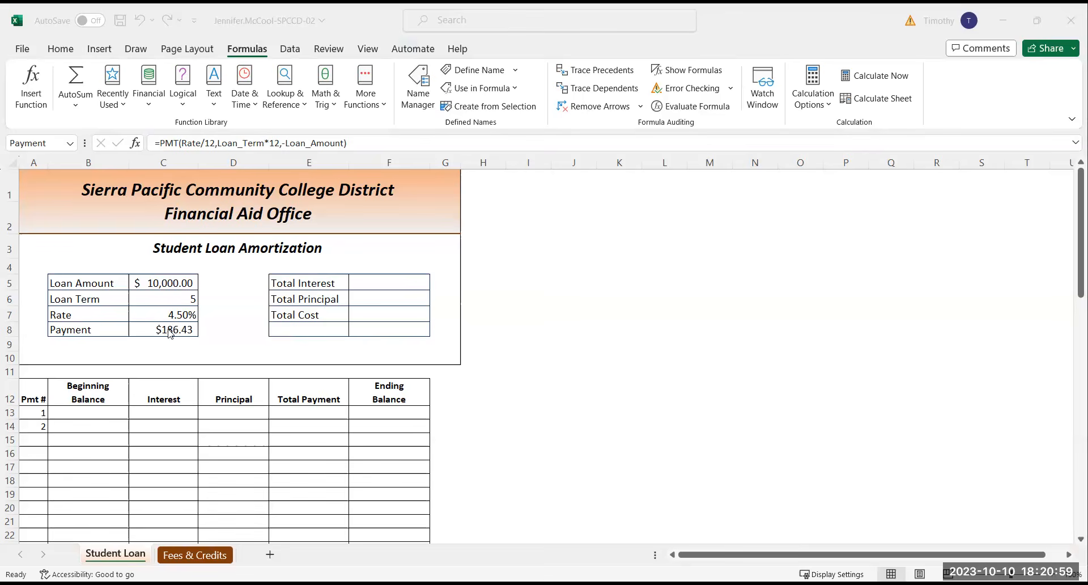
Format the Payment amount in C8 with the Accounting number format
click(104, 360)
click(170, 330)
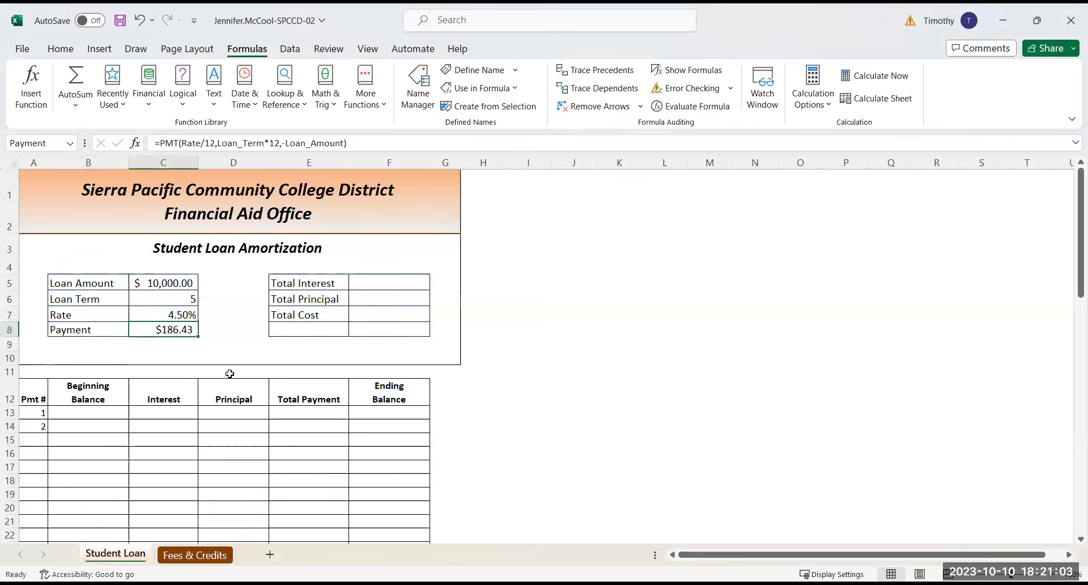
click(60, 48)
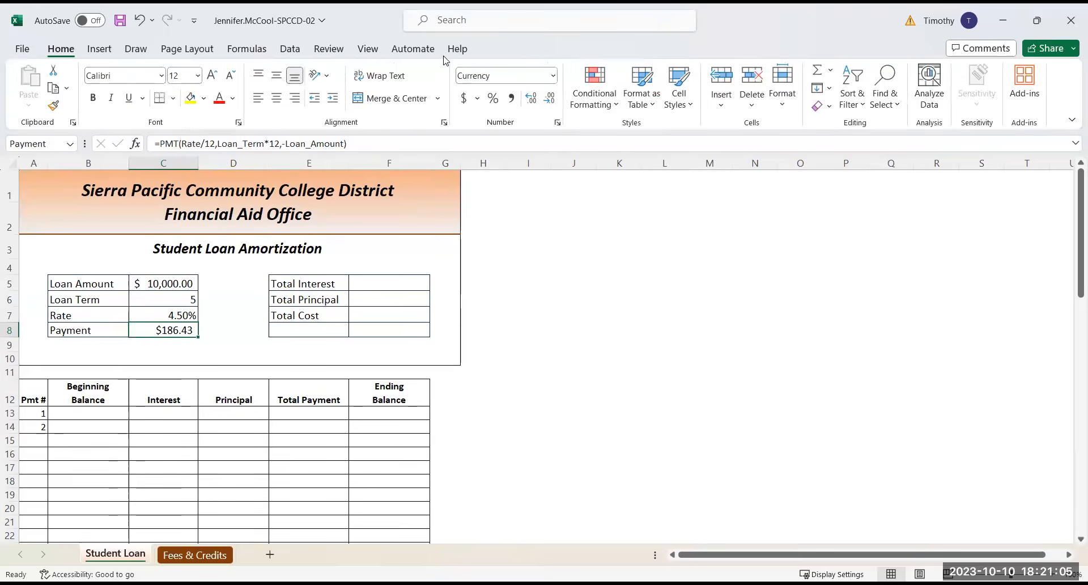
click(553, 76)
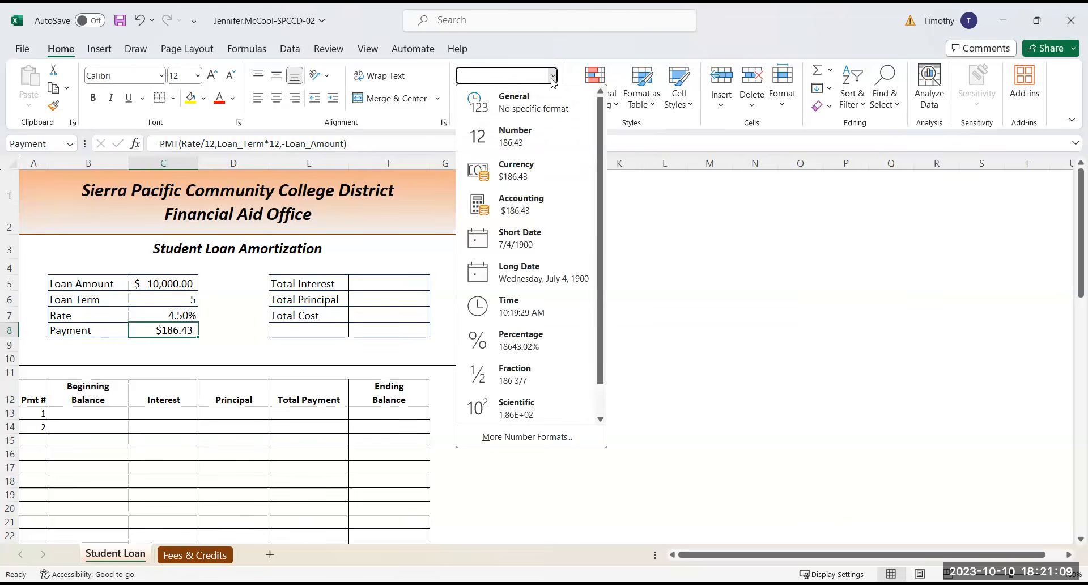
click(504, 207)
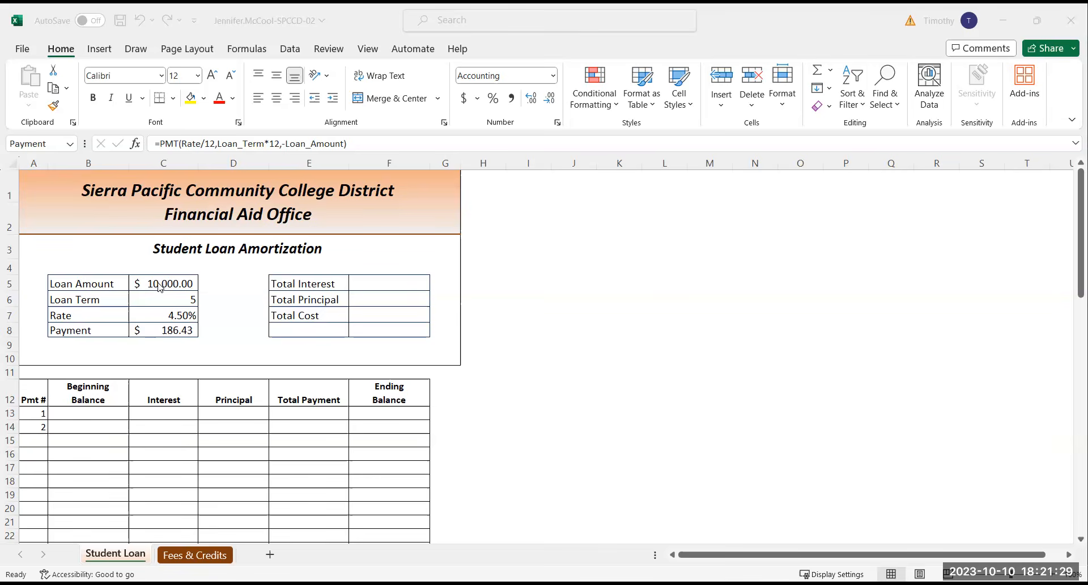
Begin the Total Interest formula in F5 with =Payment*Loan_Term*12-, referencing the payment and loan term cells
click(389, 282)
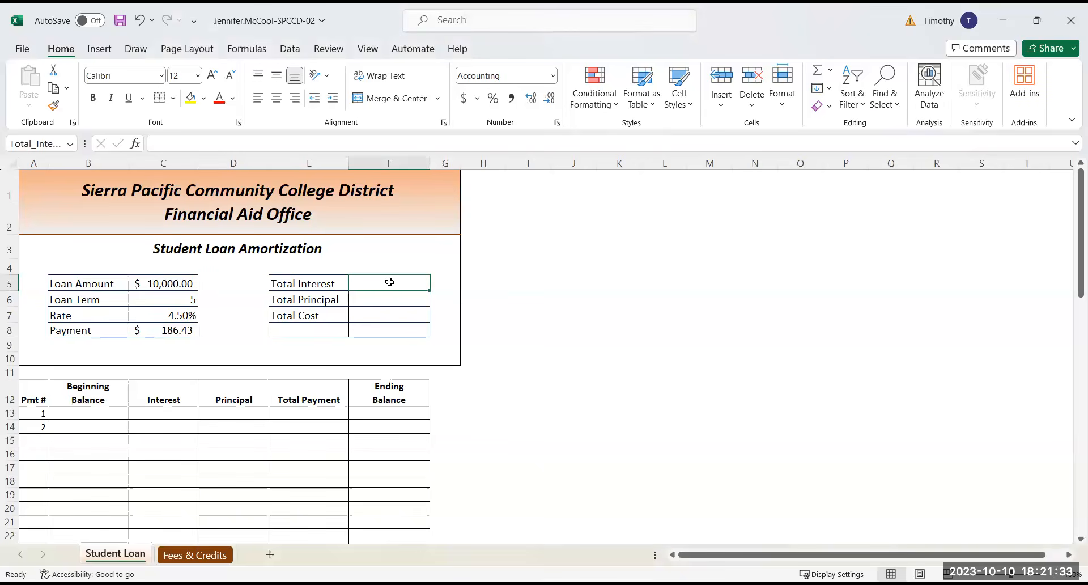
double_click(390, 282)
text(=)
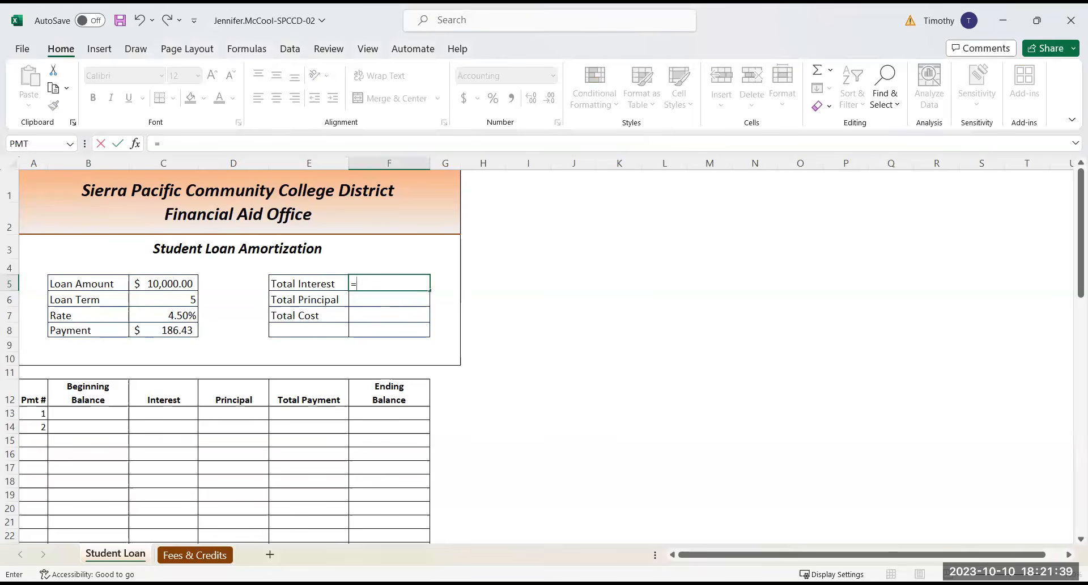
scroll(238, 340, down, 2)
scroll(238, 340, up, 2)
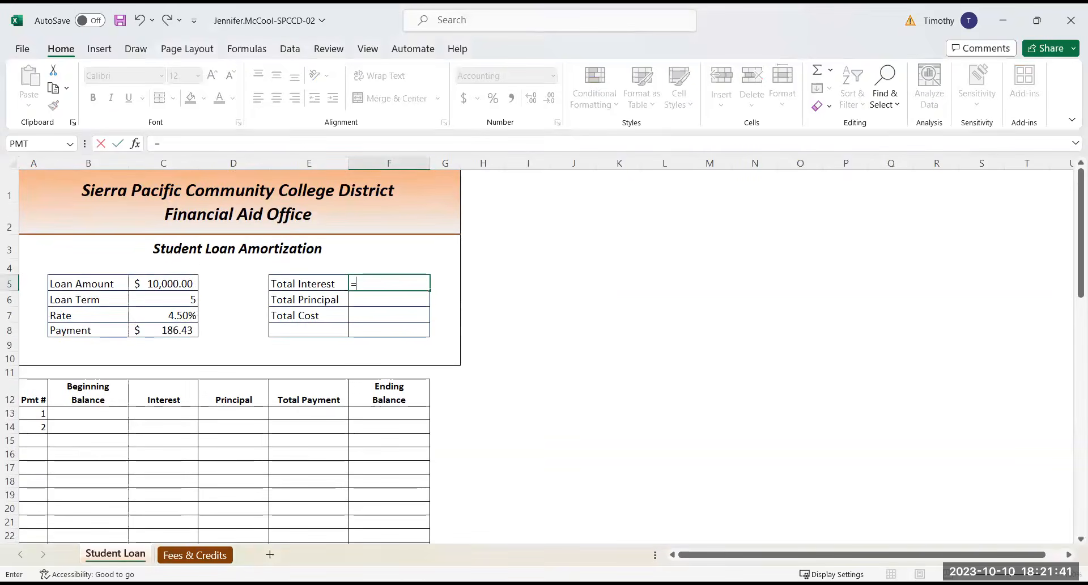
key(alt+Tab)
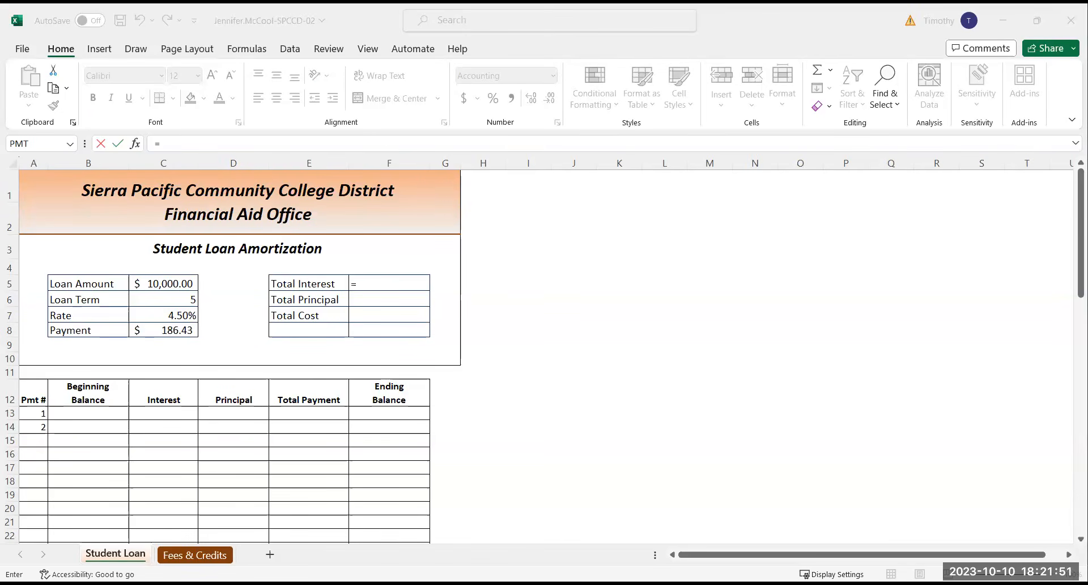
click(365, 282)
click(359, 284)
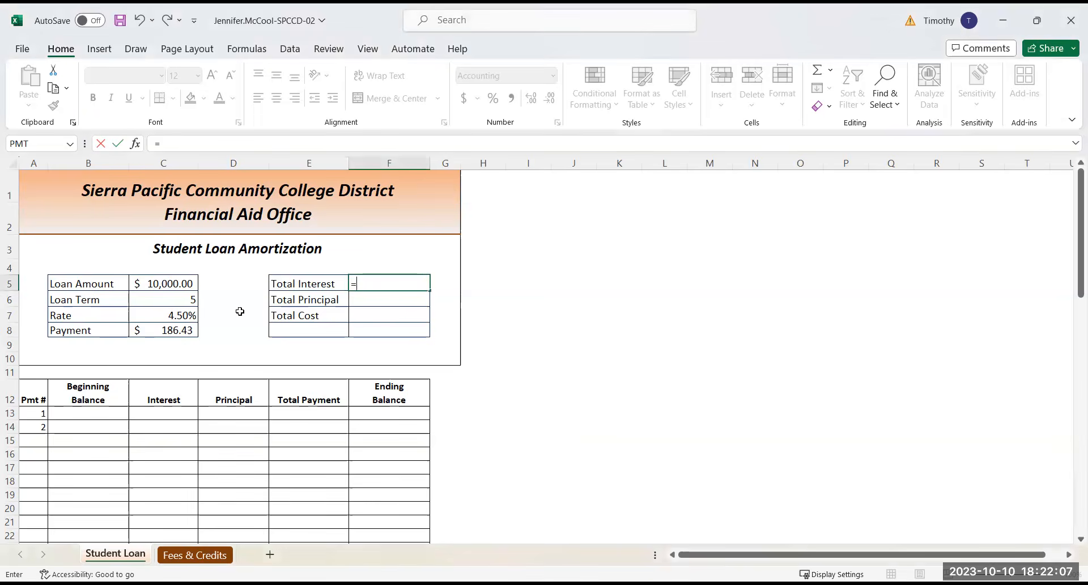
click(166, 330)
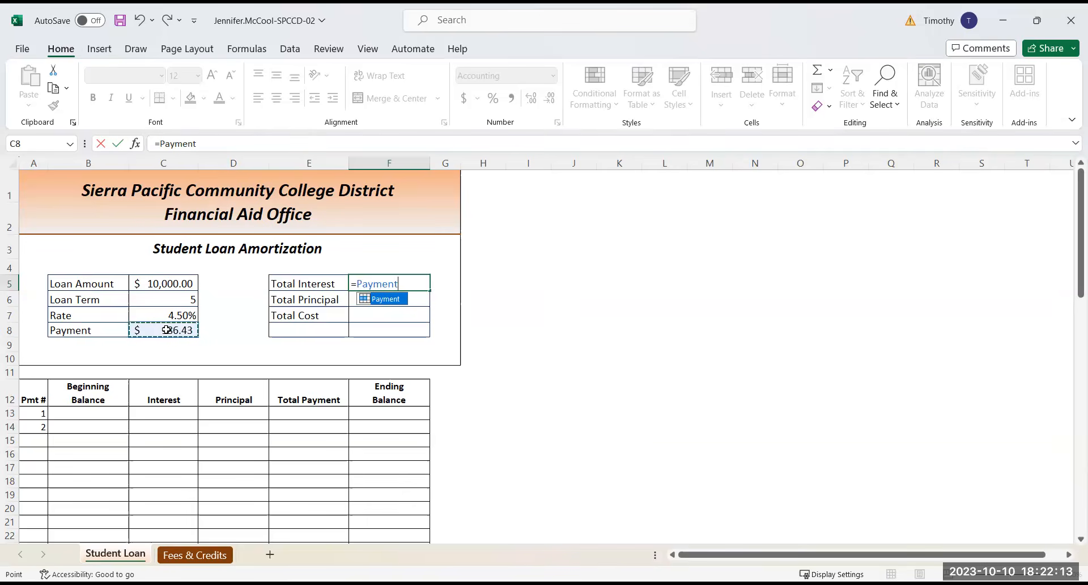
text(*)
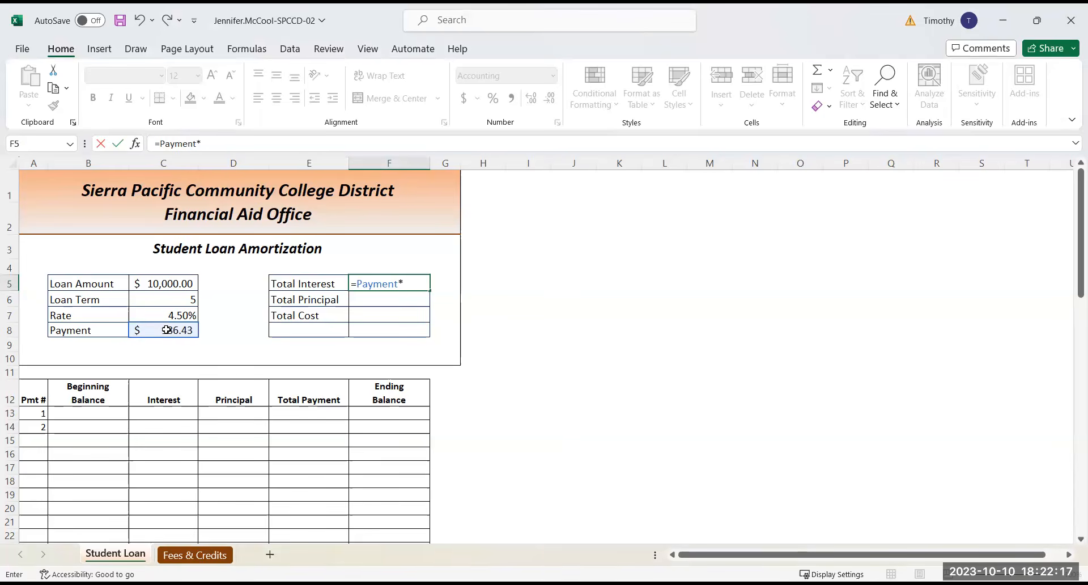
click(177, 298)
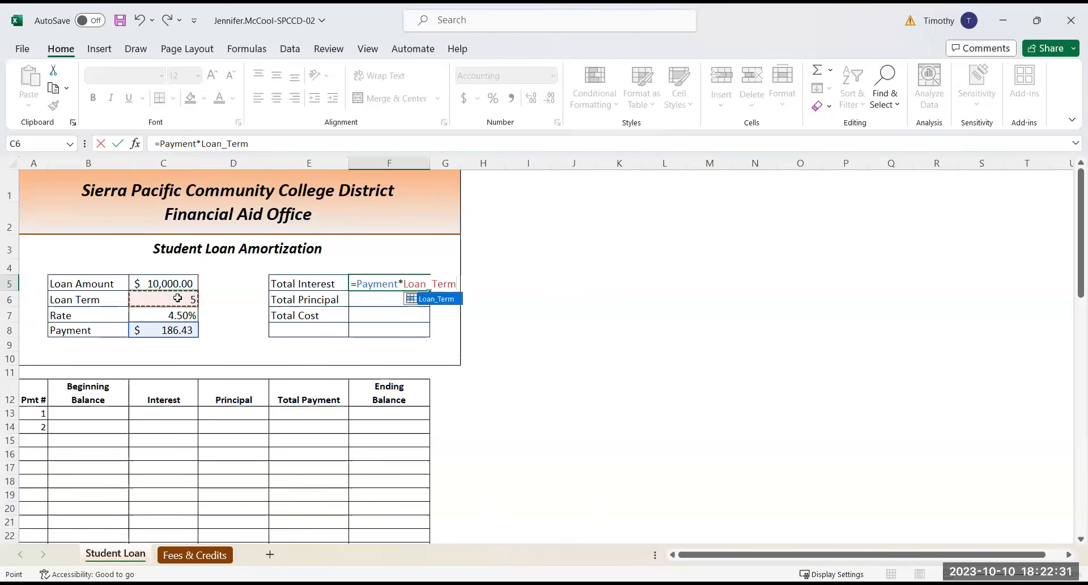
text(*12-)
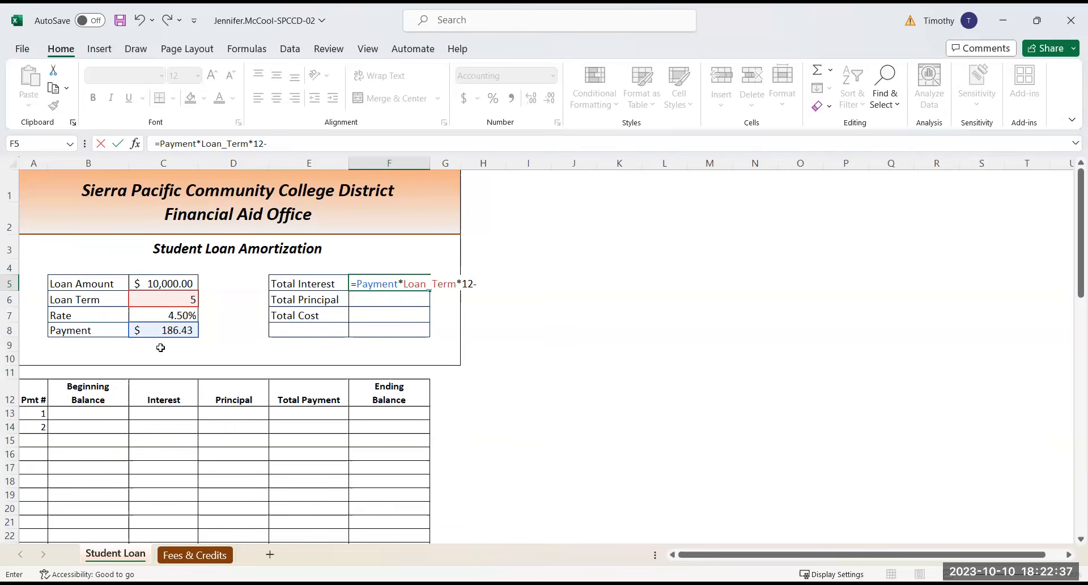
Complete the Total Interest formula in F5 by subtracting Loan_Amount, so it reads =Payment*Loan_Term*12-Loan_Amount
click(169, 328)
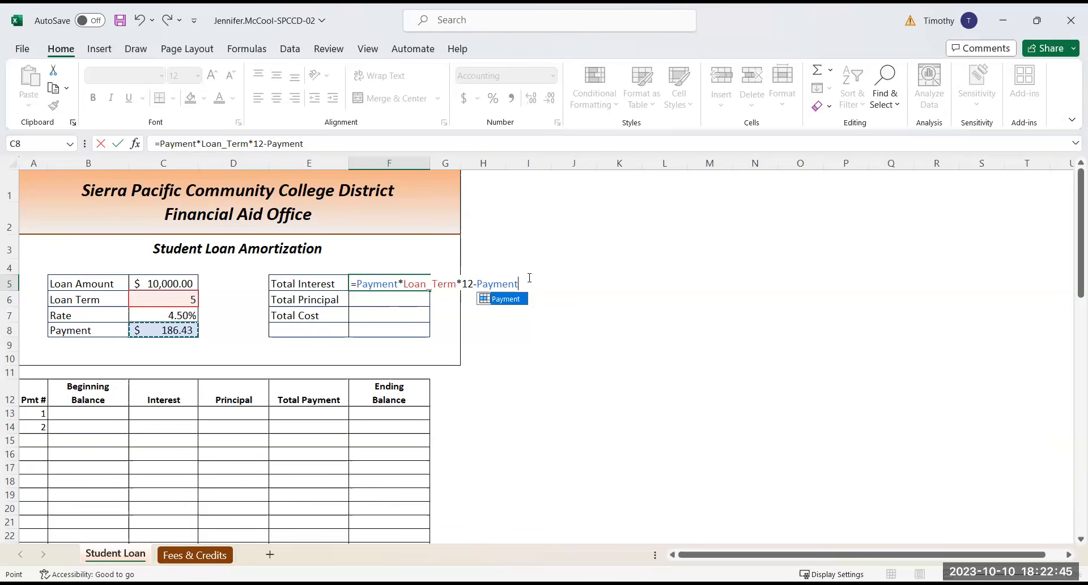
drag(525, 284, 481, 285)
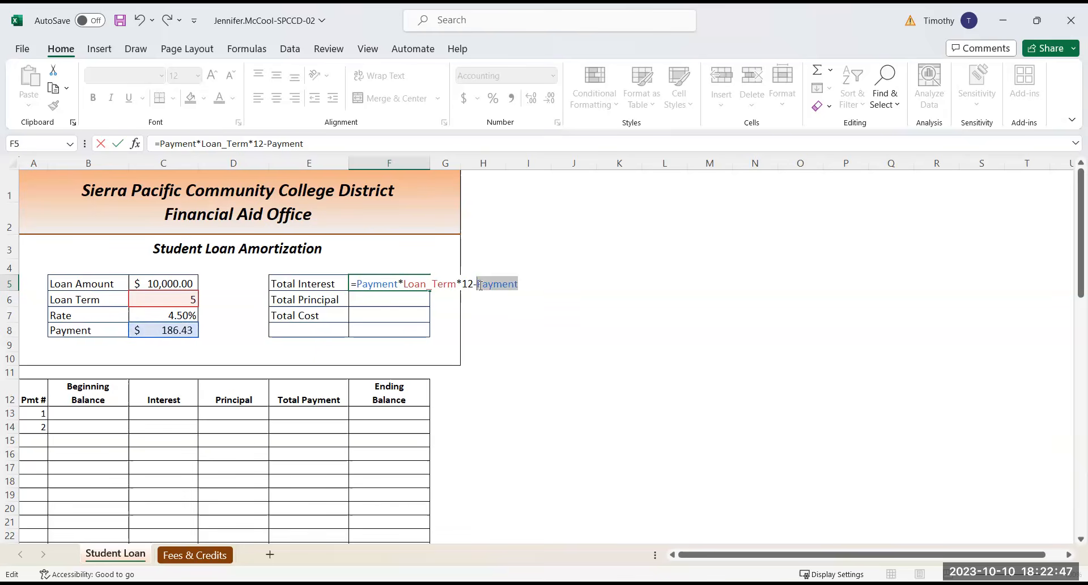
key(BackSpace)
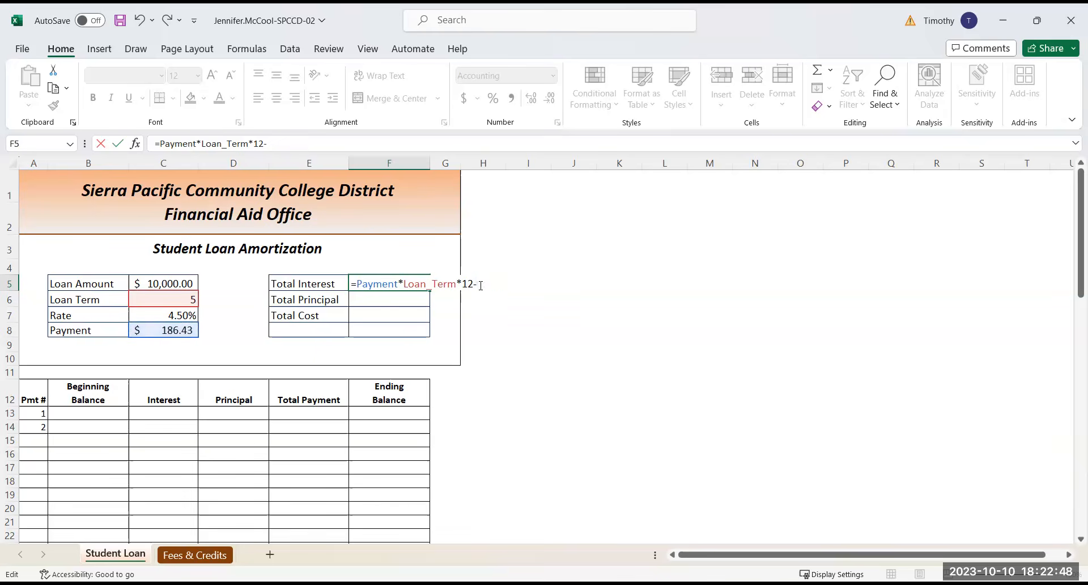
click(168, 284)
click(168, 283)
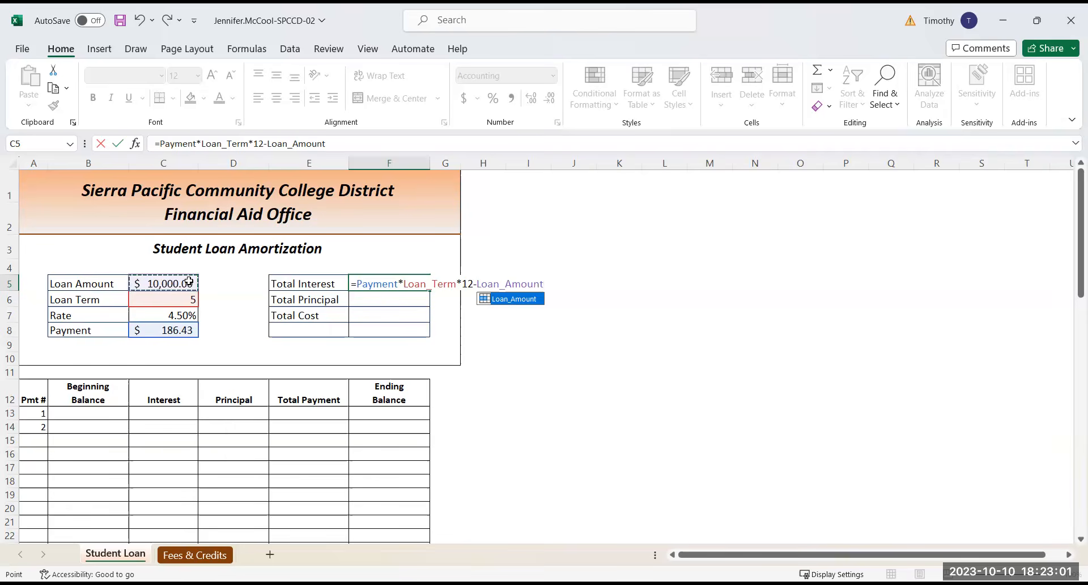
key(Return)
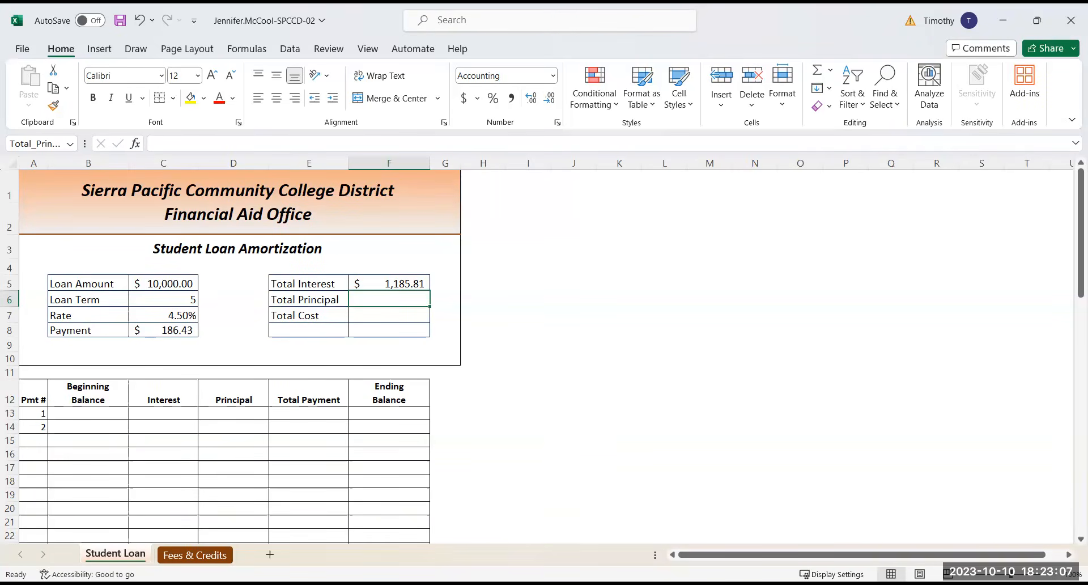
Enter the formula =Loan_Amount in the Total Principal cell F6
scroll(739, 453, down, 3)
scroll(739, 453, up, 3)
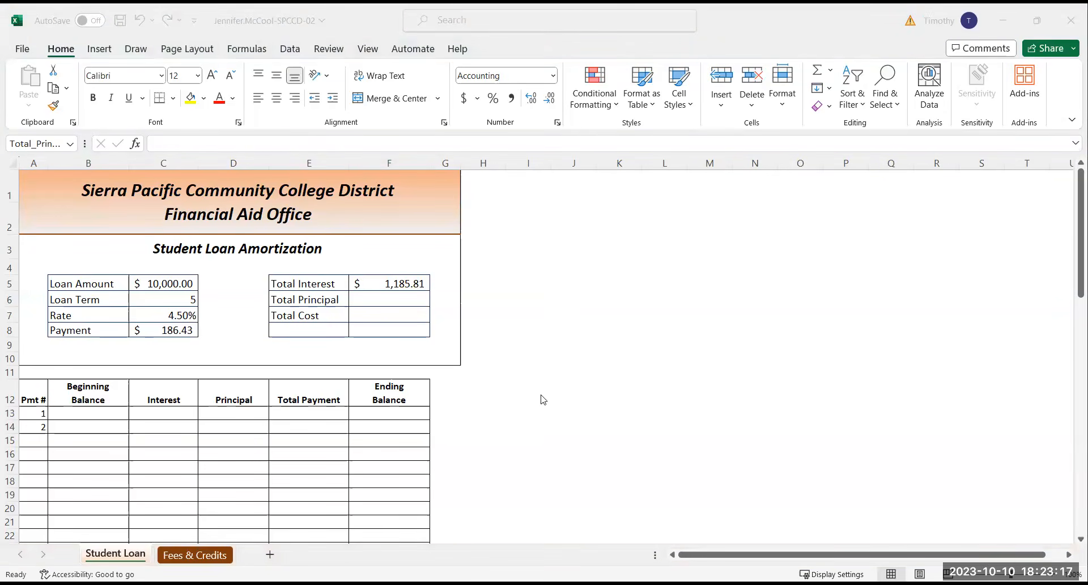
click(389, 298)
text(=)
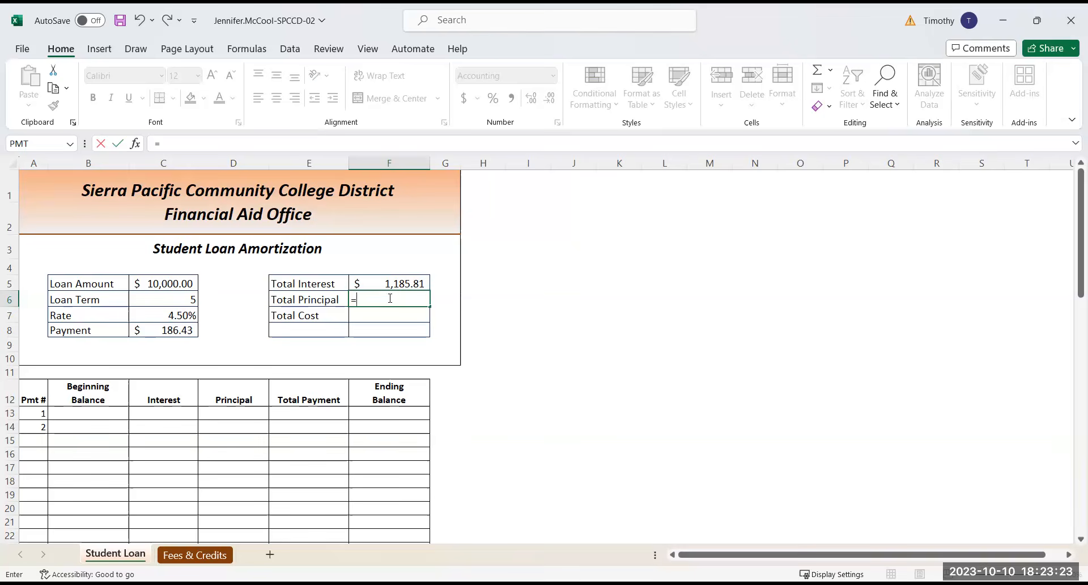
click(180, 285)
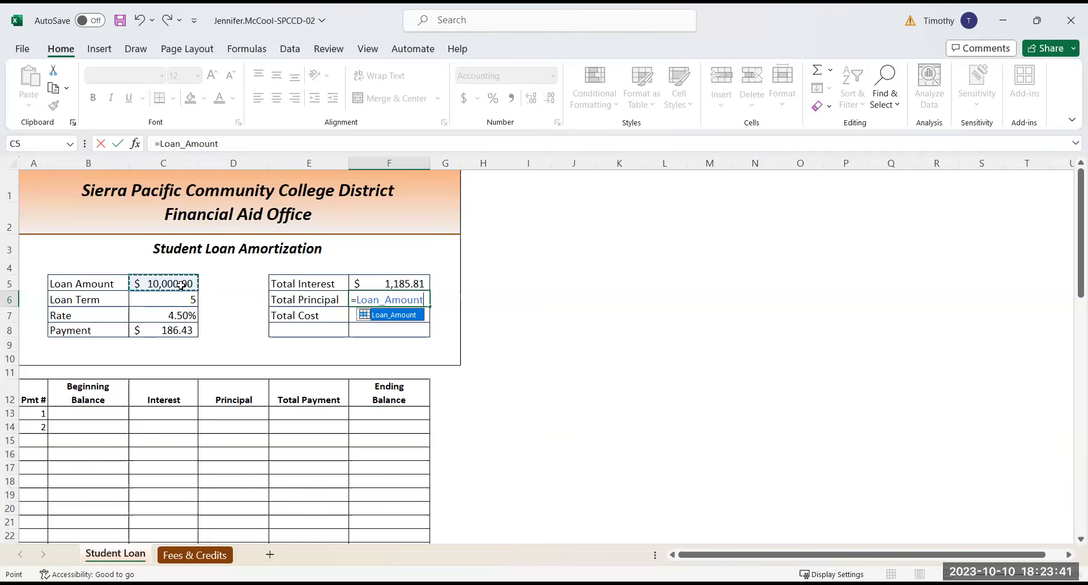
key(Return)
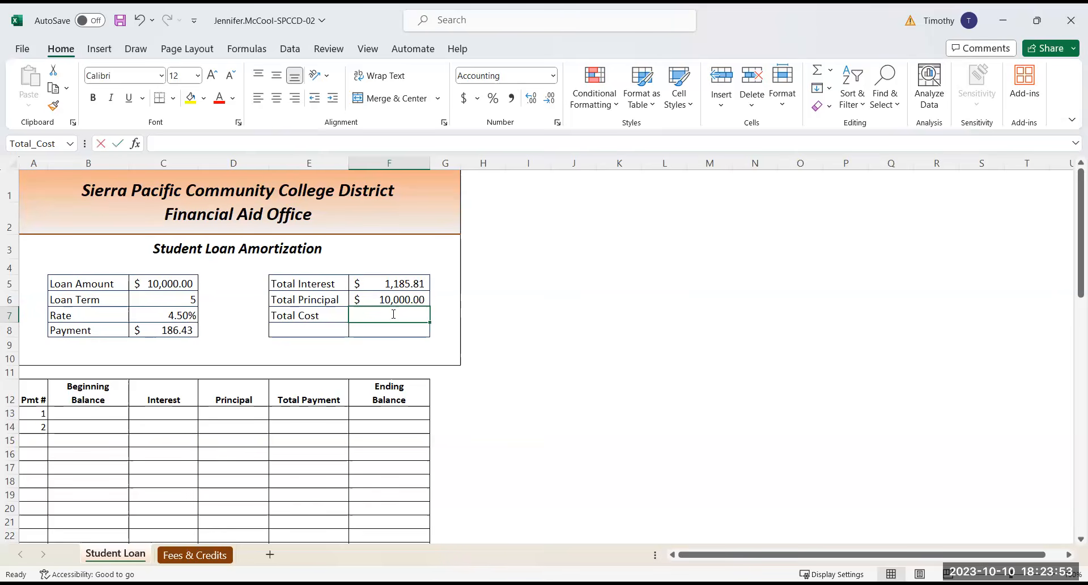
Enter the formula =Total_Interest+Total_Principal in the Total Cost cell F7
text(=)
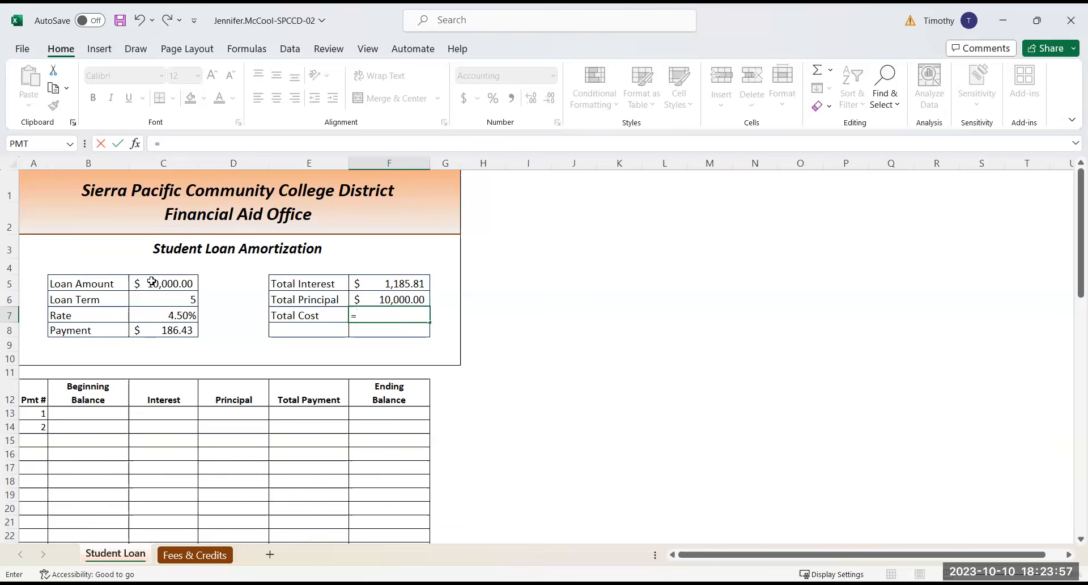
click(414, 282)
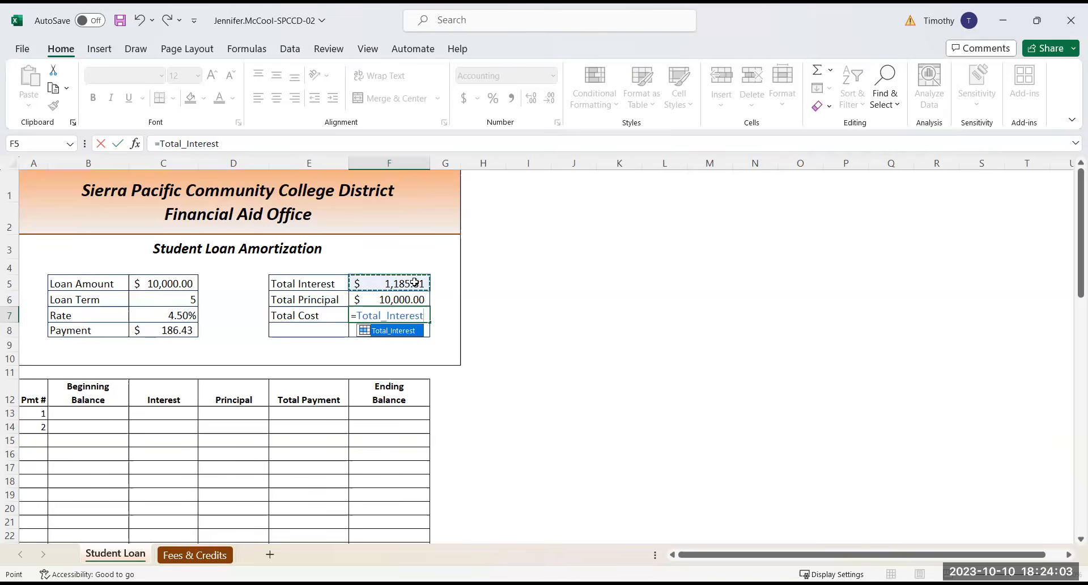
text(+)
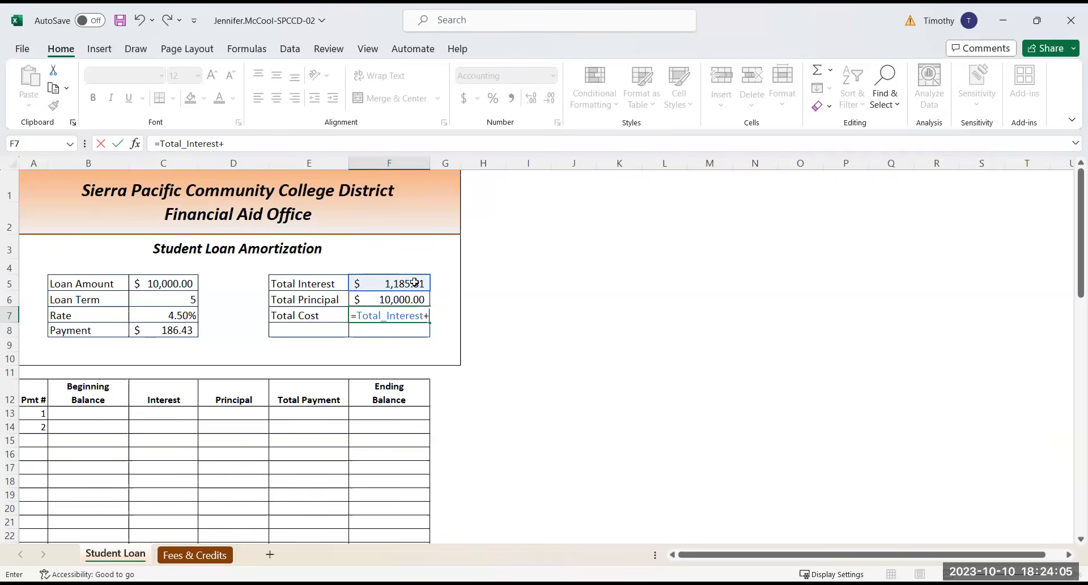
click(414, 299)
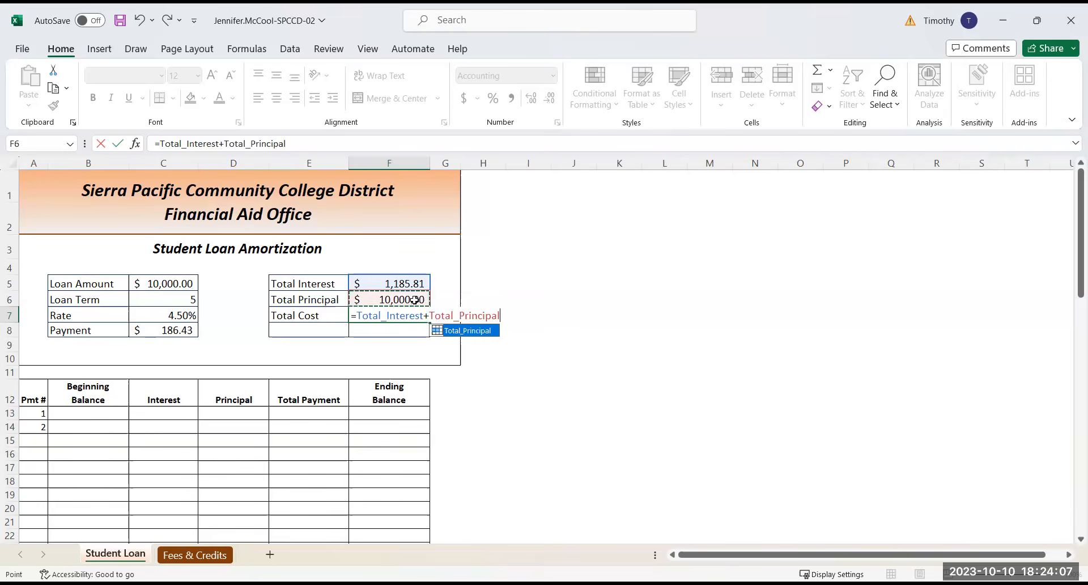
key(Return)
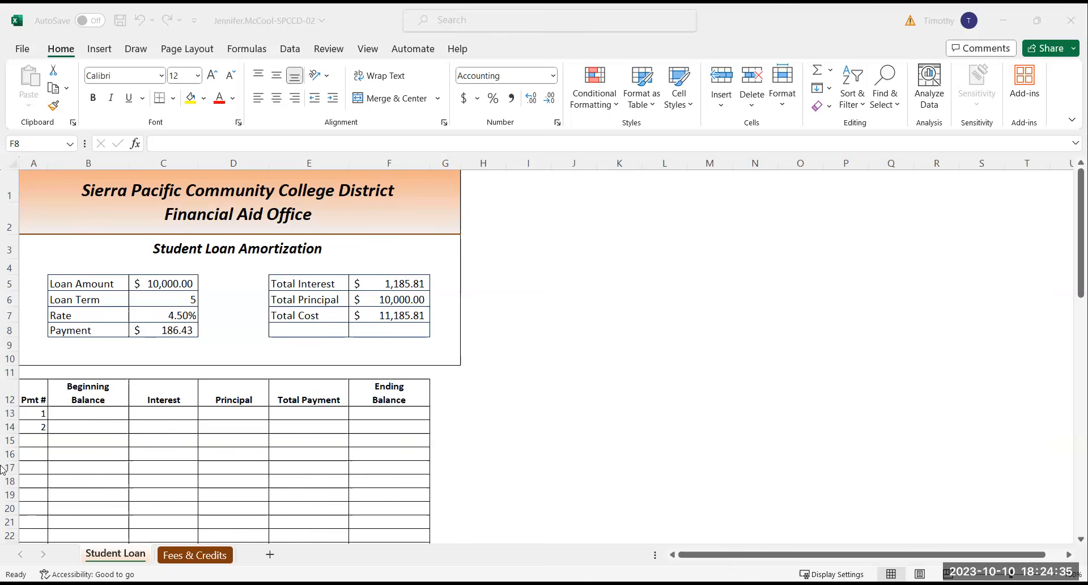
Enter the formula =Loan_Amount in B13 as the beginning balance of payment 1
click(72, 412)
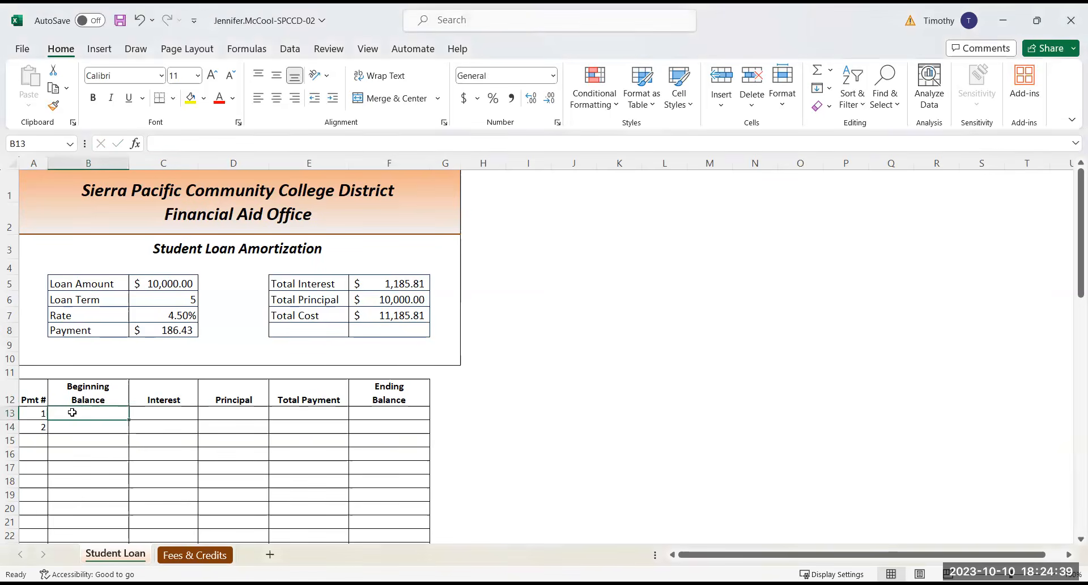
click(1021, 574)
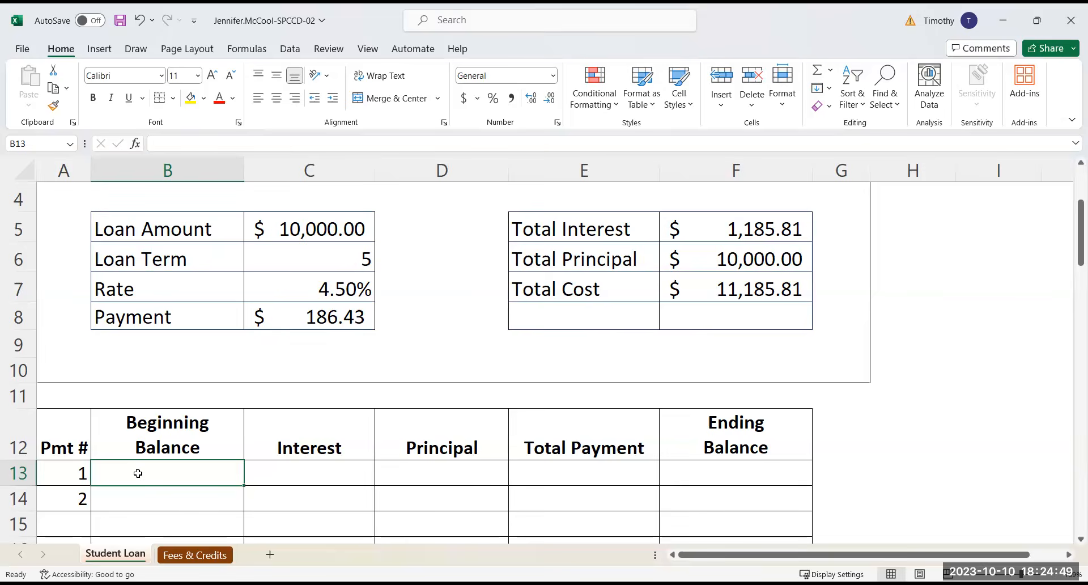
text(=)
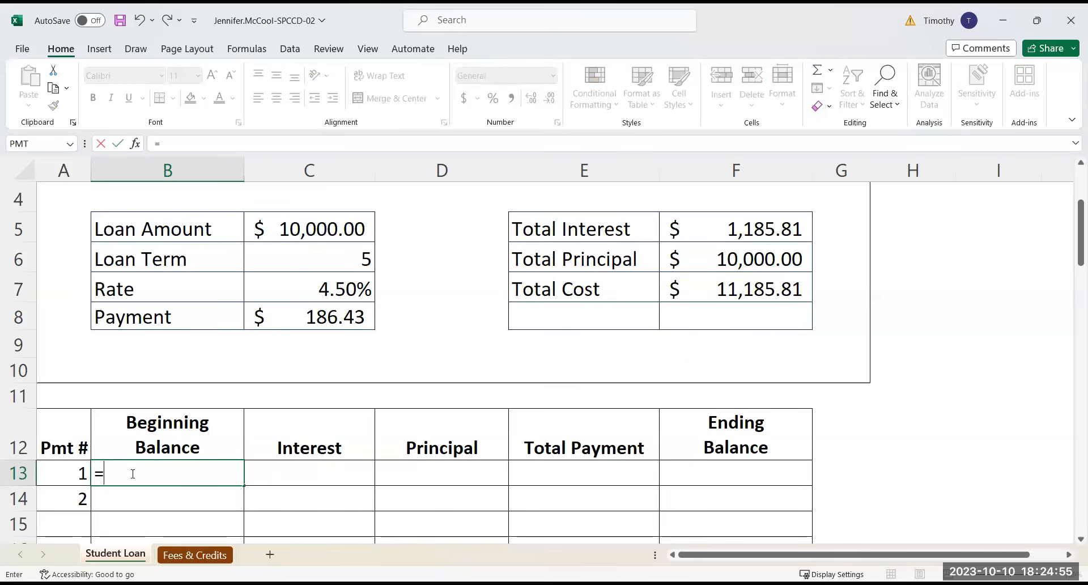
click(302, 228)
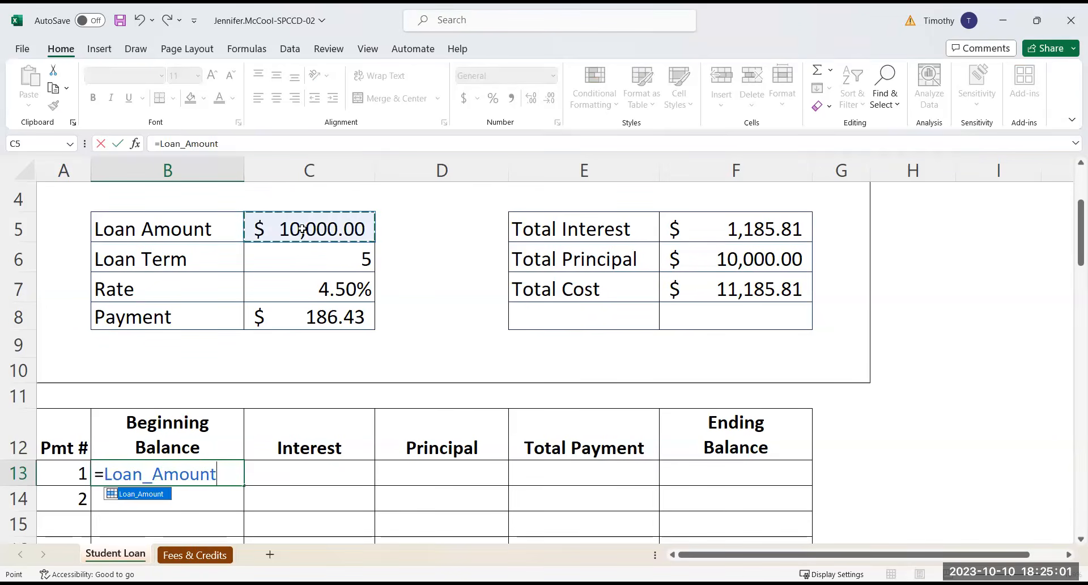
key(Return)
Format the beginning balance in B13 with the Accounting number format
click(195, 473)
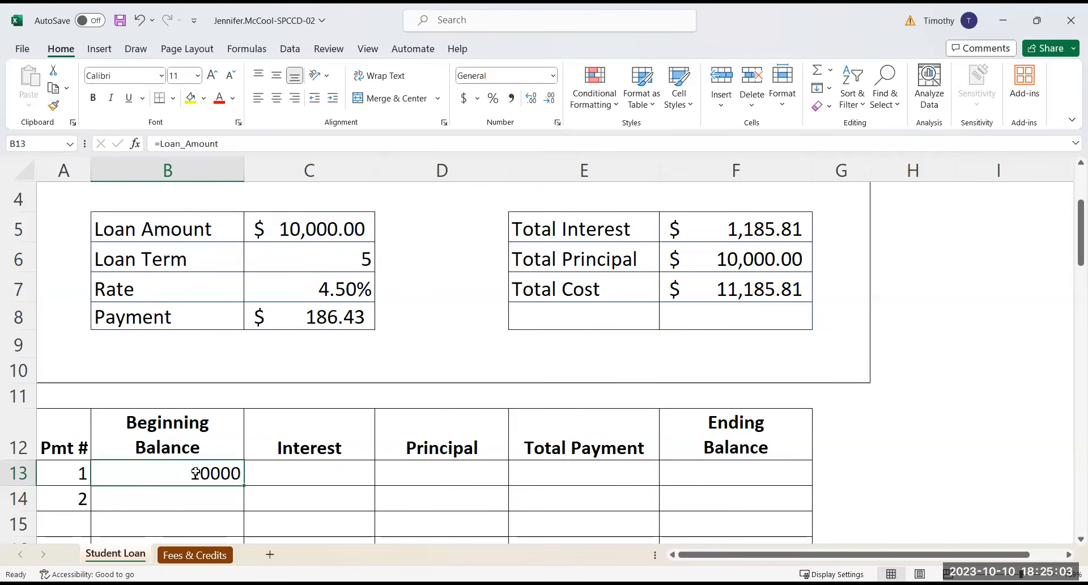
click(553, 76)
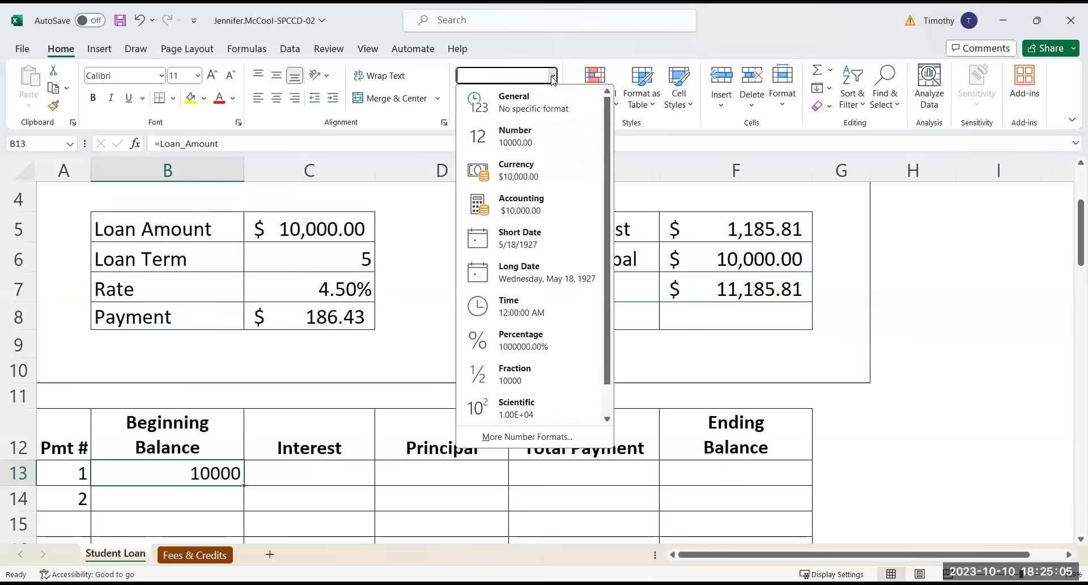
click(537, 203)
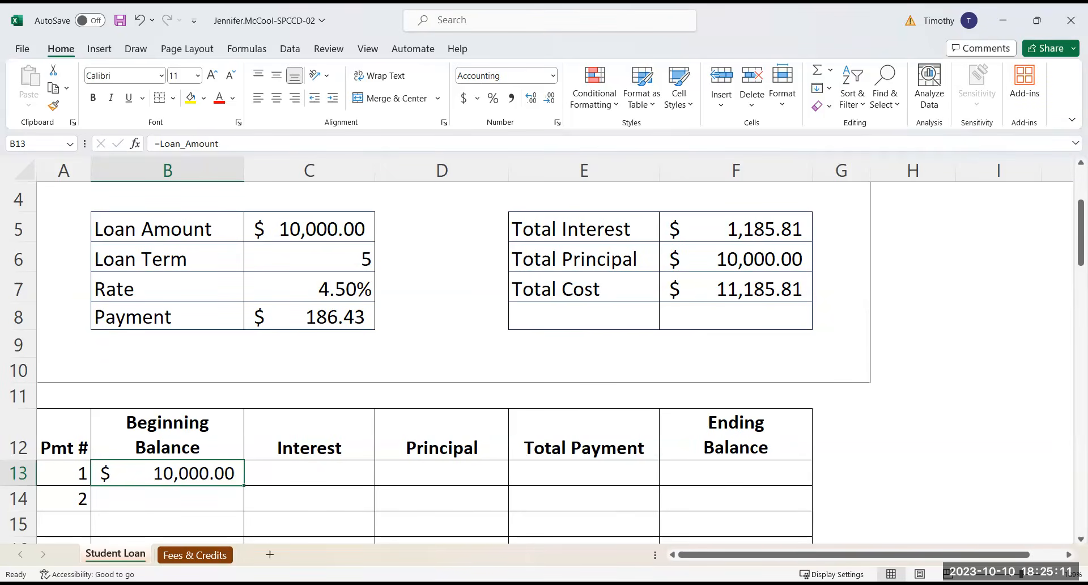
Enter the formula =B13*(Rate/12) in C13 as the interest for payment 1
click(340, 473)
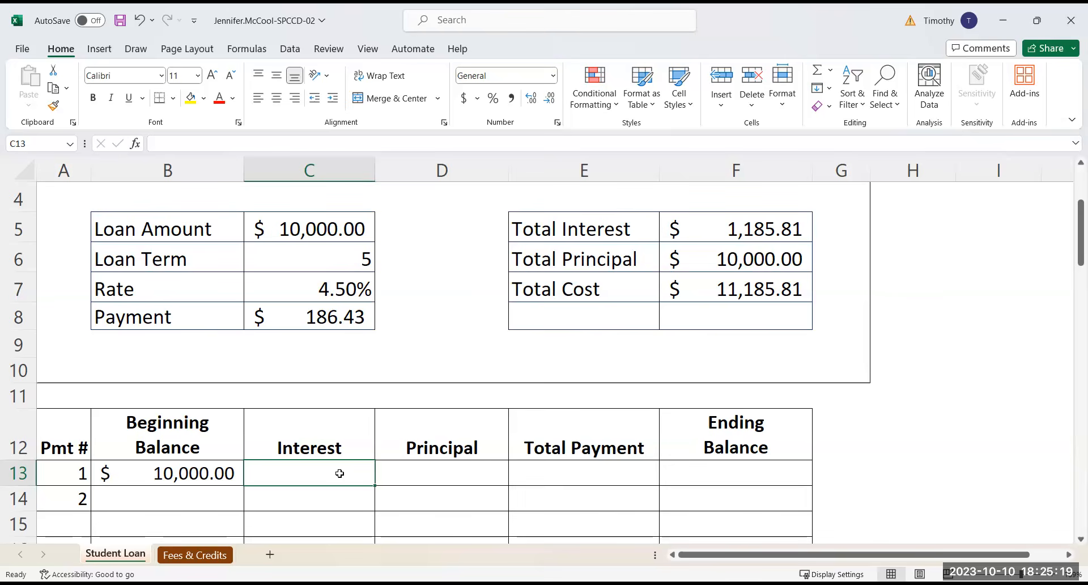
text(=)
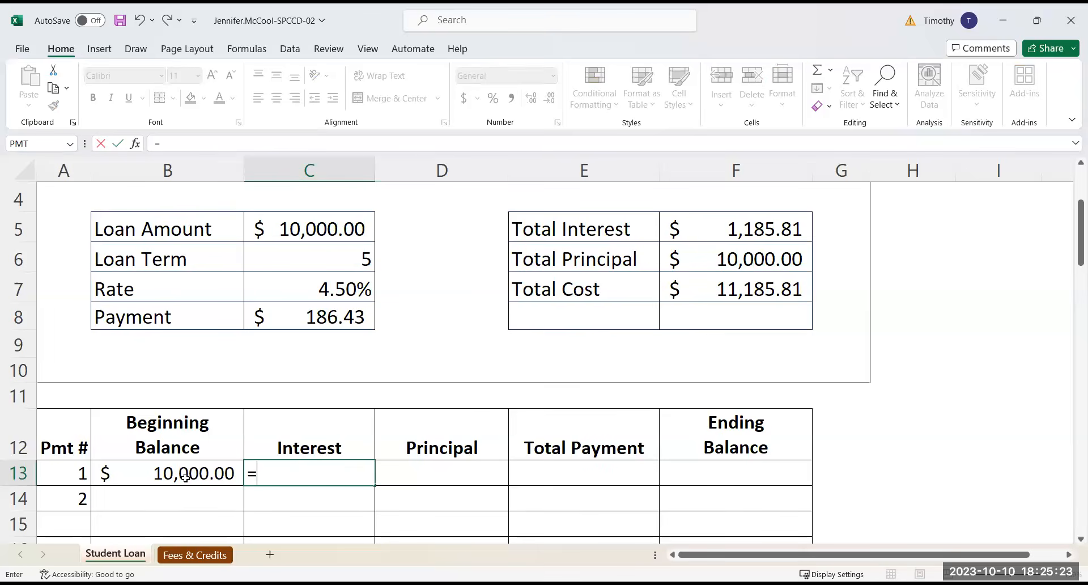
click(118, 476)
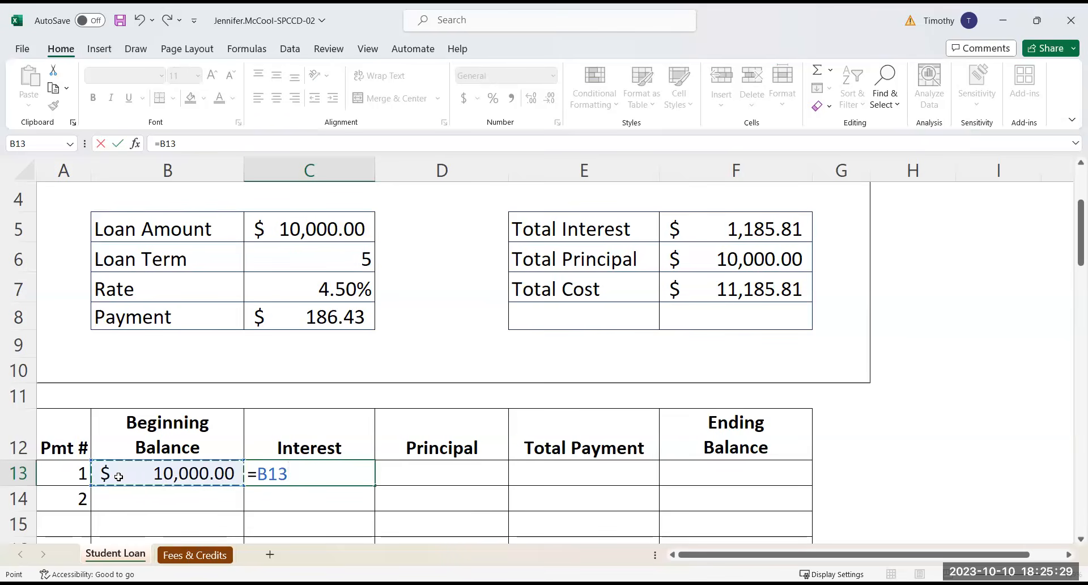
text(*)
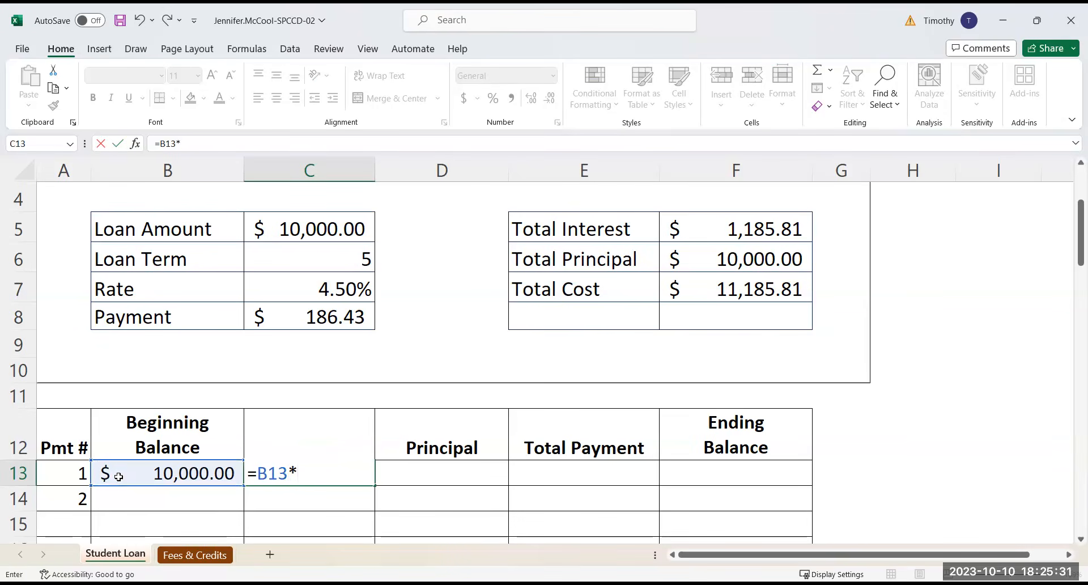
text(()
click(304, 289)
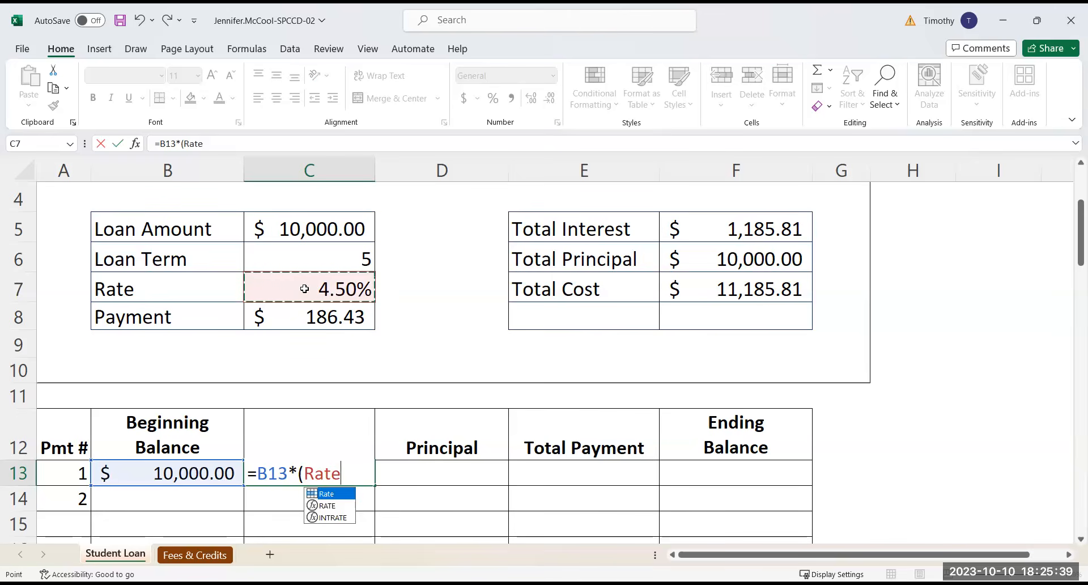
text(/12)
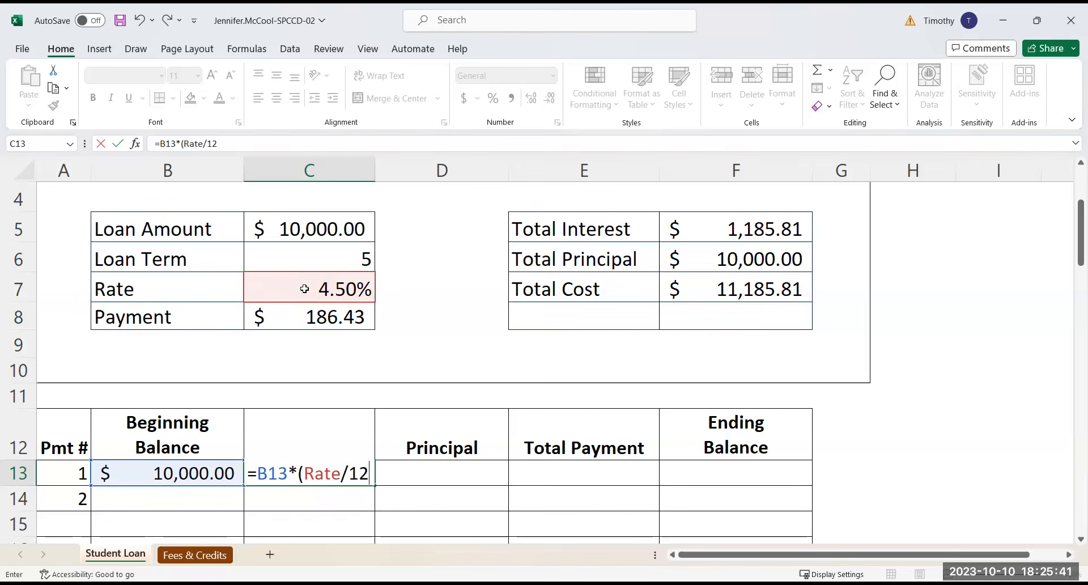
text())
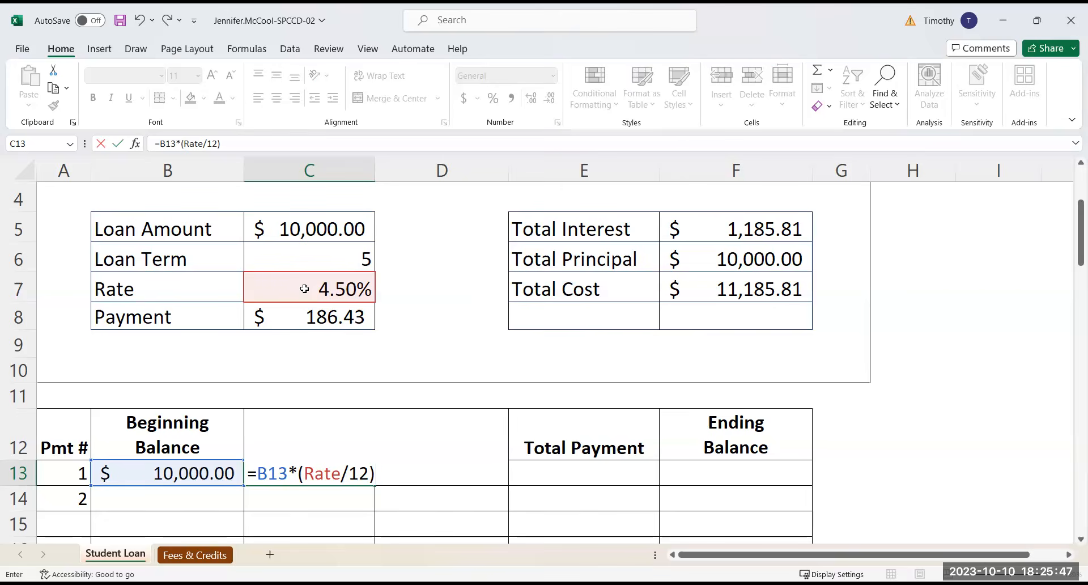
key(Return)
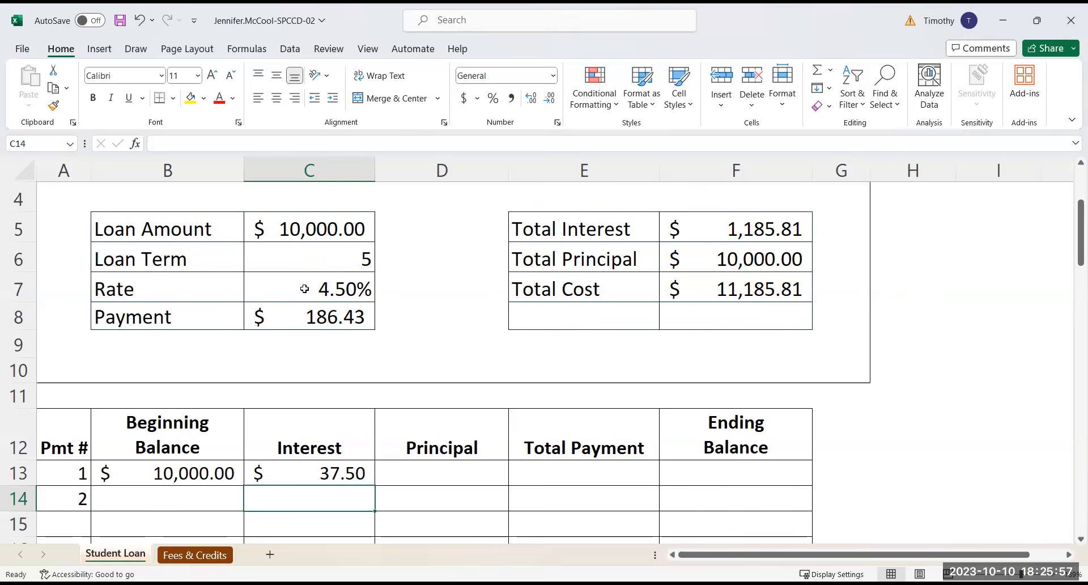
click(333, 471)
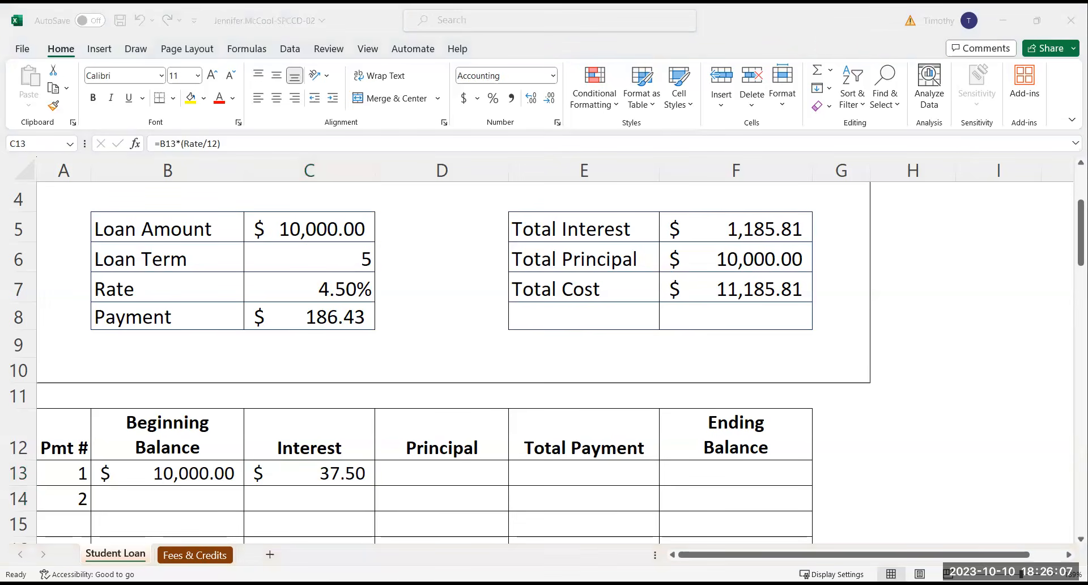
Enter the formula =Payment-C13 in D13 as the principal portion of payment 1
click(452, 473)
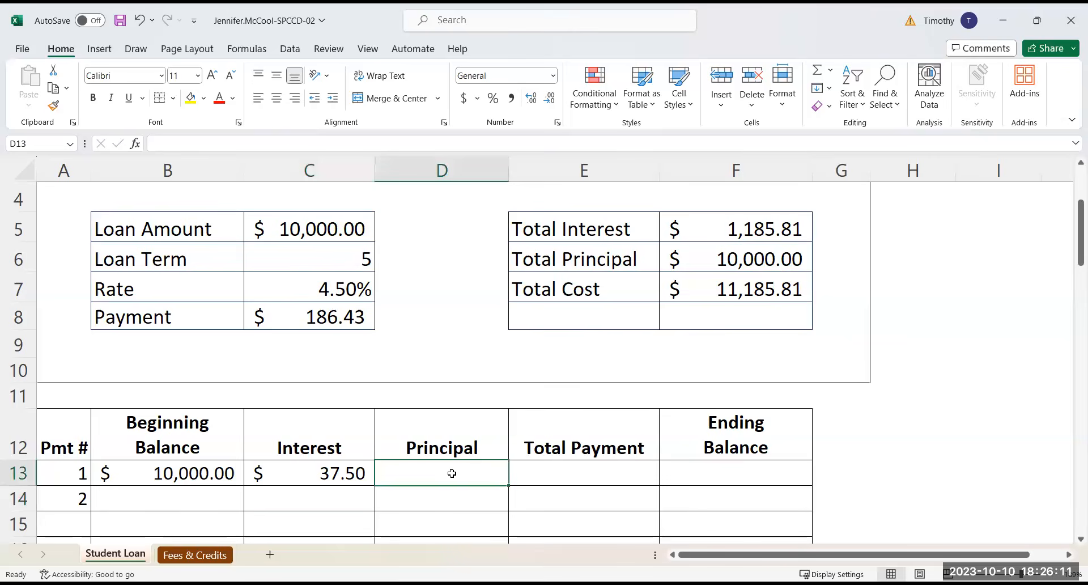
text(=)
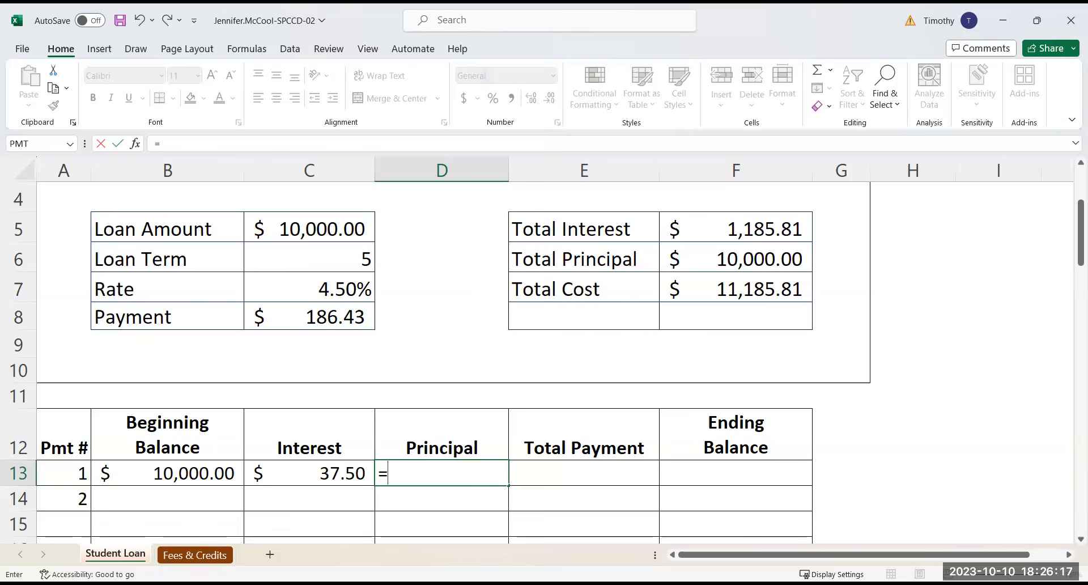
scroll(544, 352, down, 1)
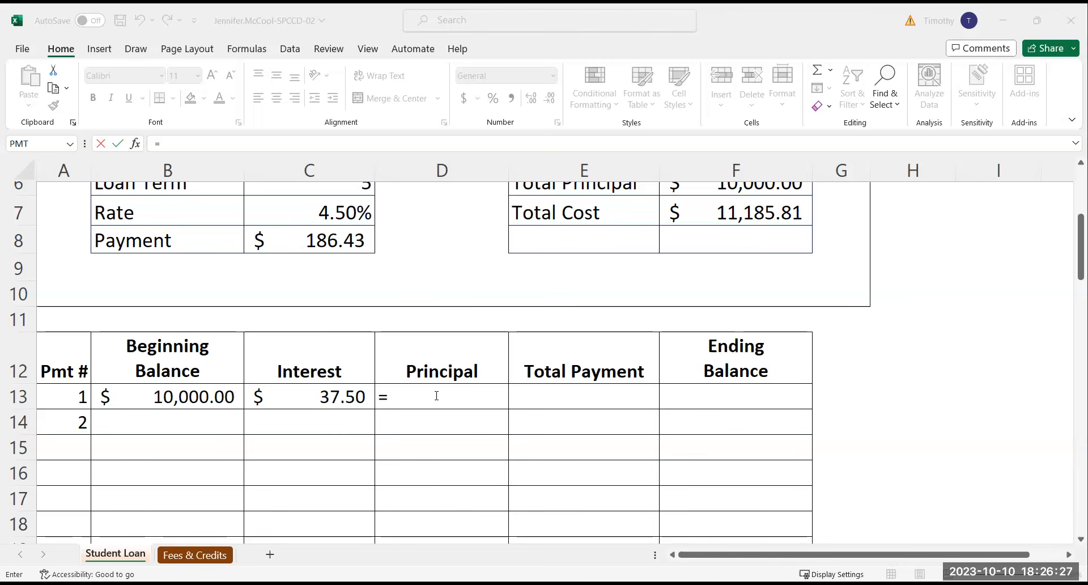
click(417, 397)
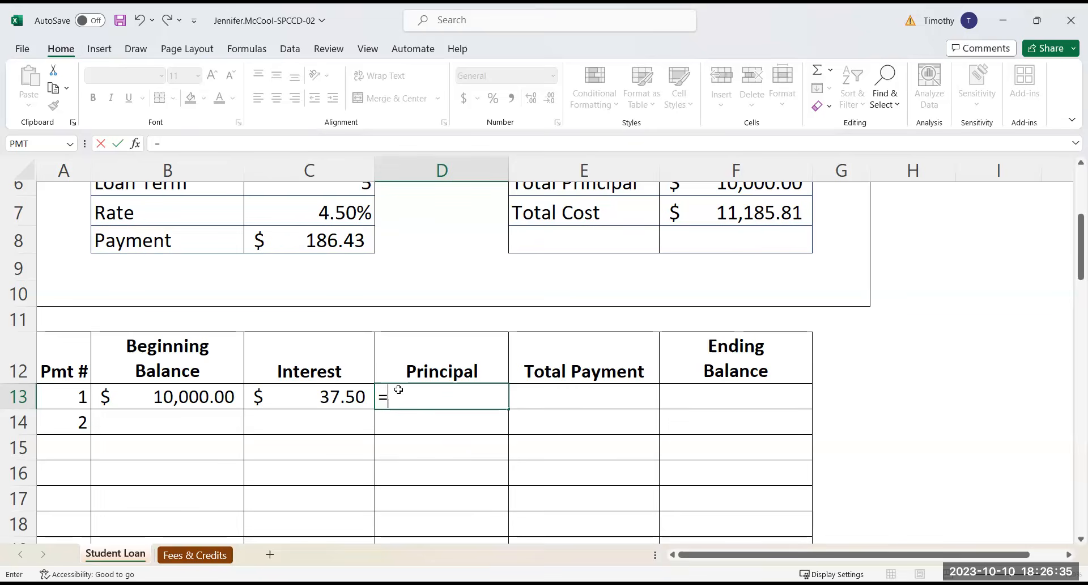
click(330, 239)
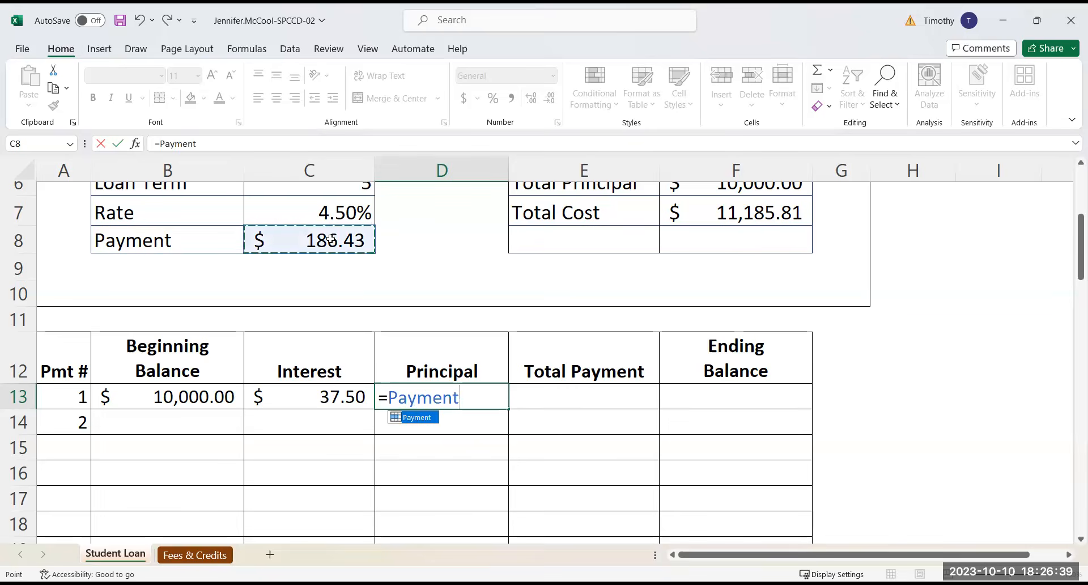
text(-)
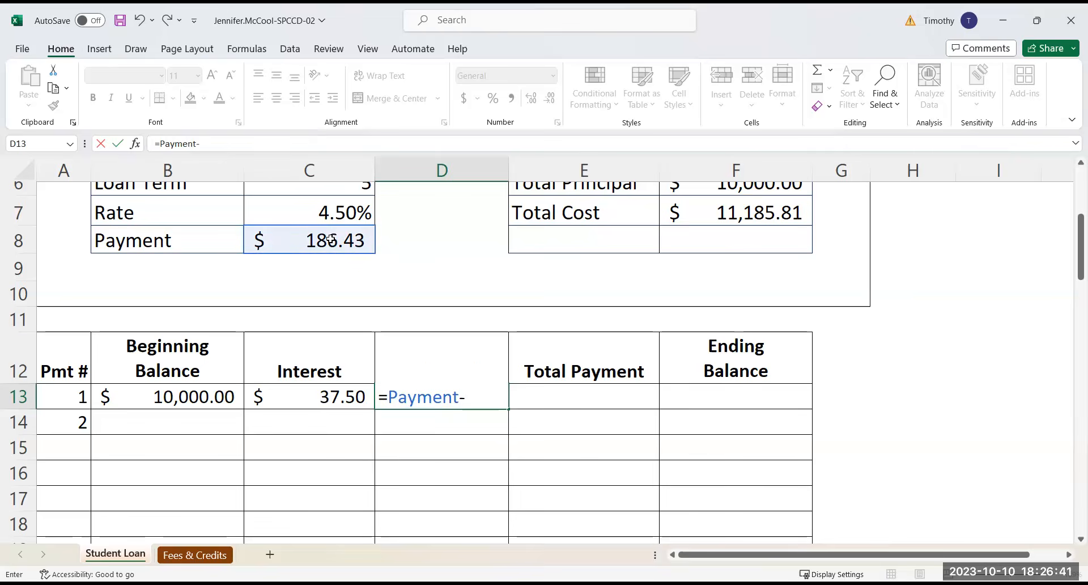
click(310, 400)
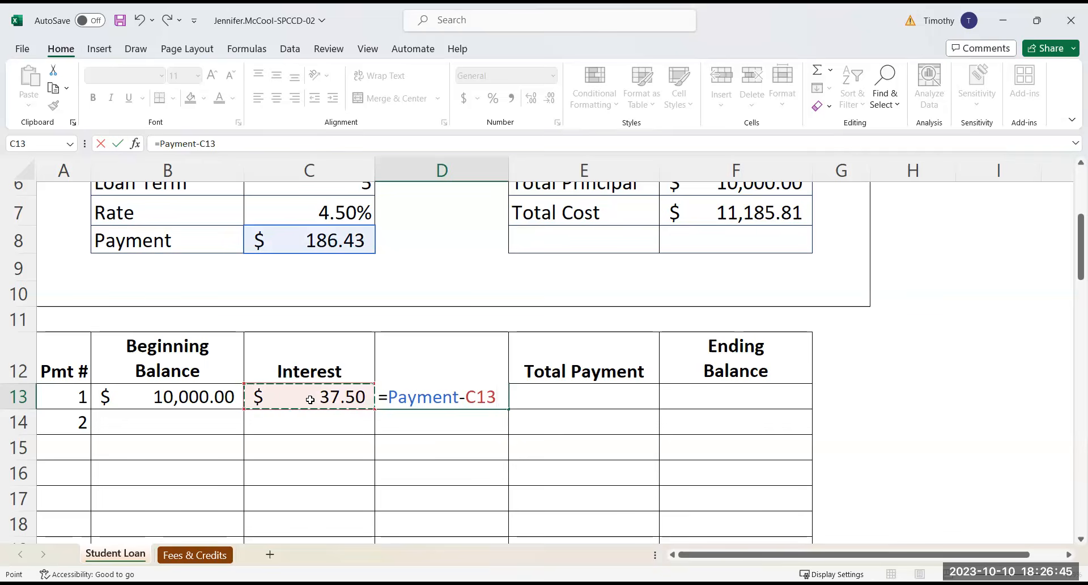
key(Return)
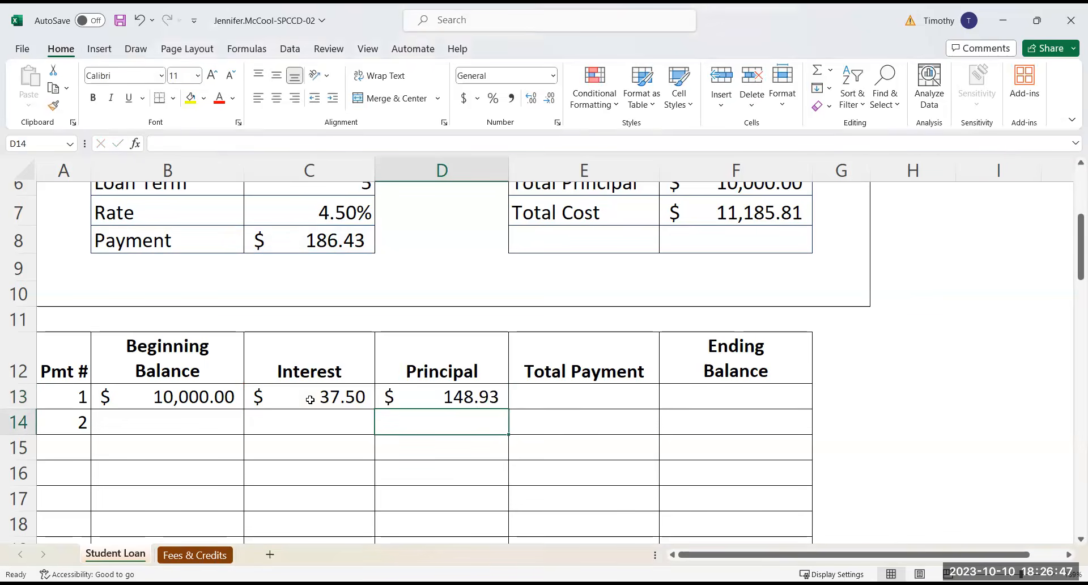
Enter the formula =C13+D13 in E13 as the total payment for payment 1
click(540, 392)
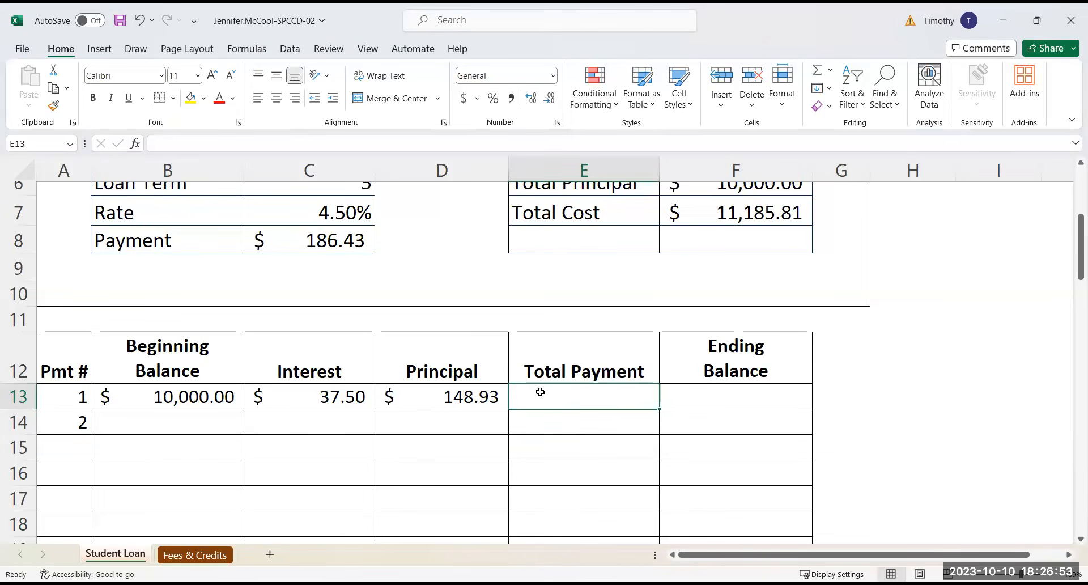
text(=)
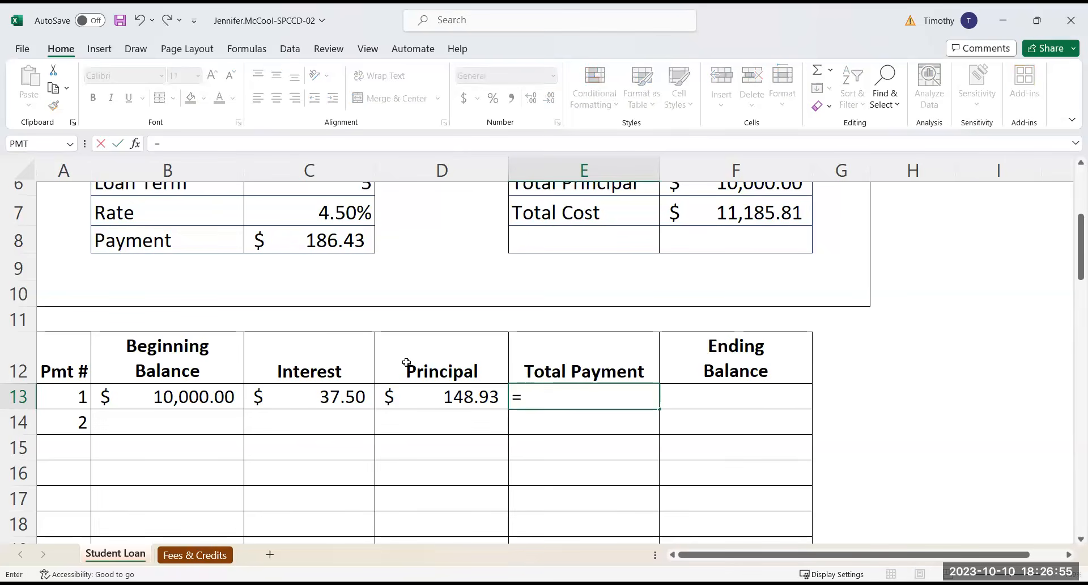
click(299, 398)
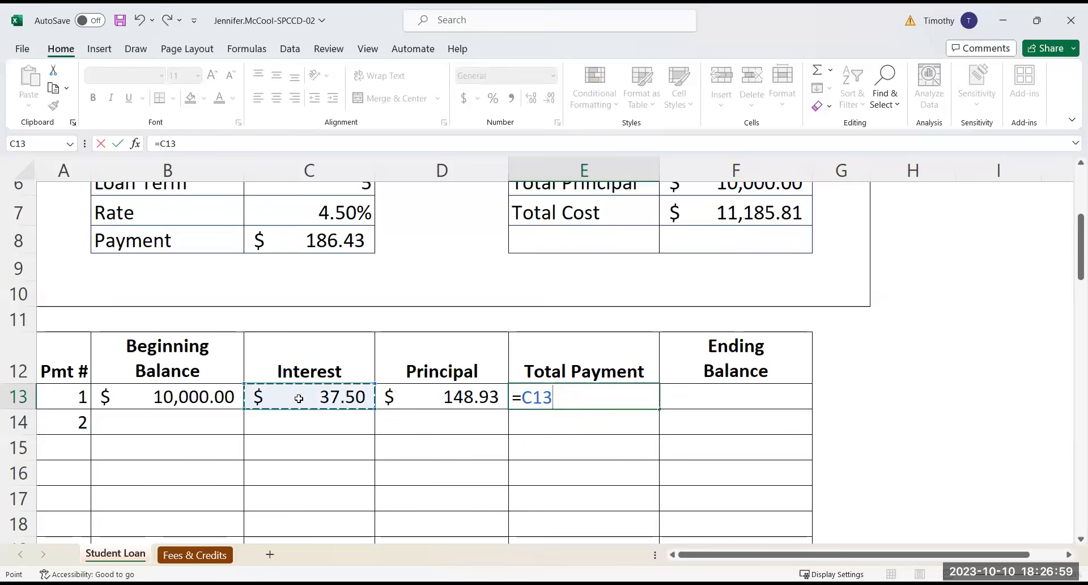
text(+)
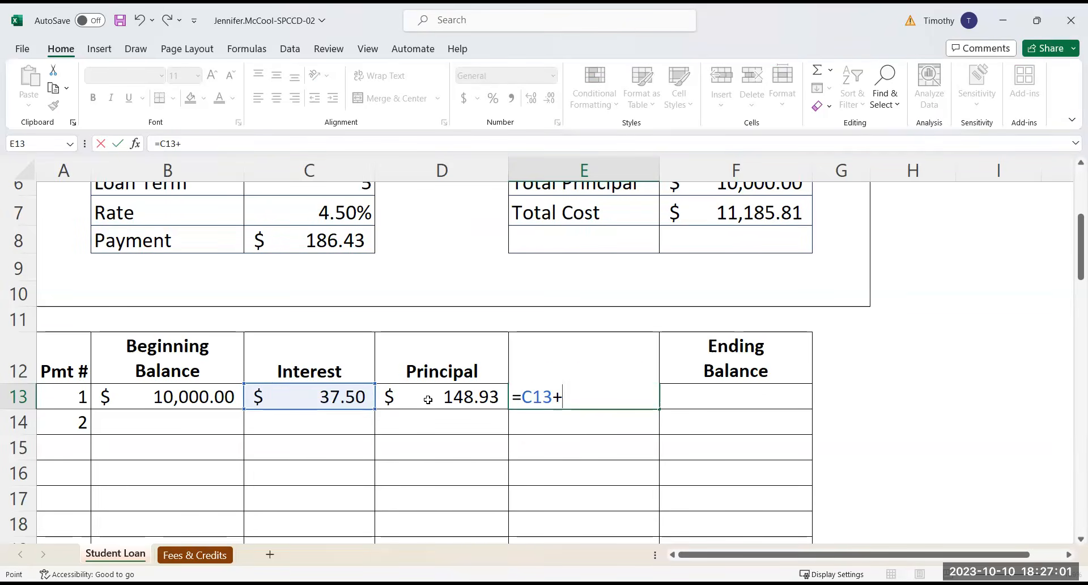
click(427, 399)
key(Return)
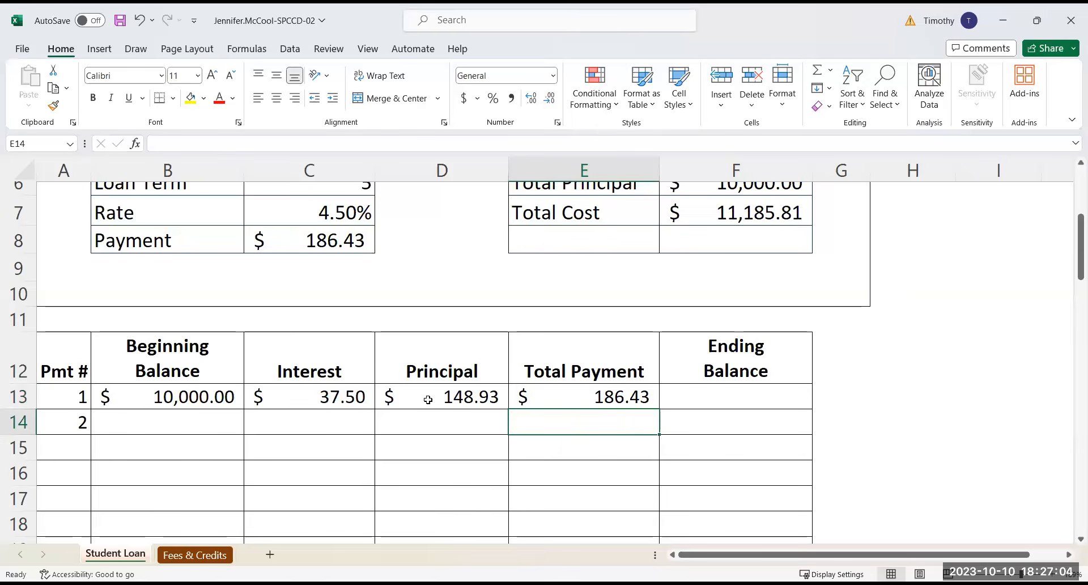
Enter the formula =B13-D13 in F13 as the ending balance of payment 1
click(719, 391)
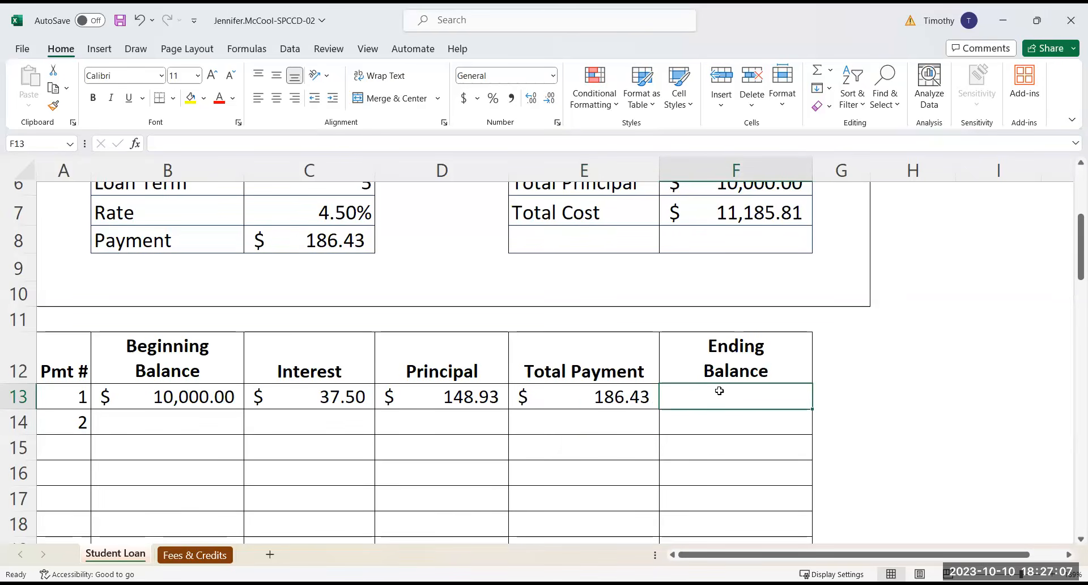
text(=)
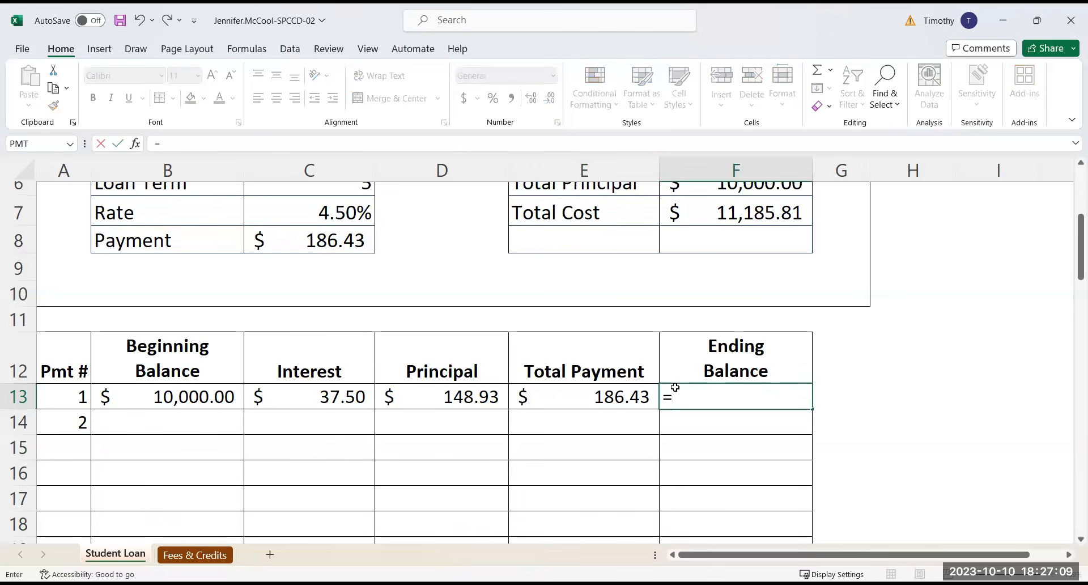
click(176, 397)
text(-)
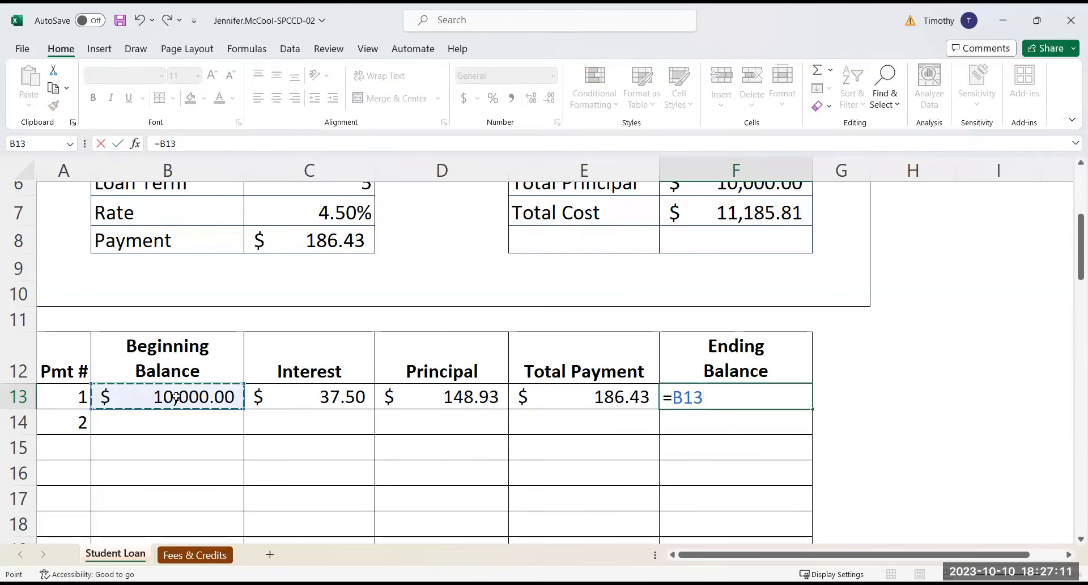
click(425, 402)
key(Return)
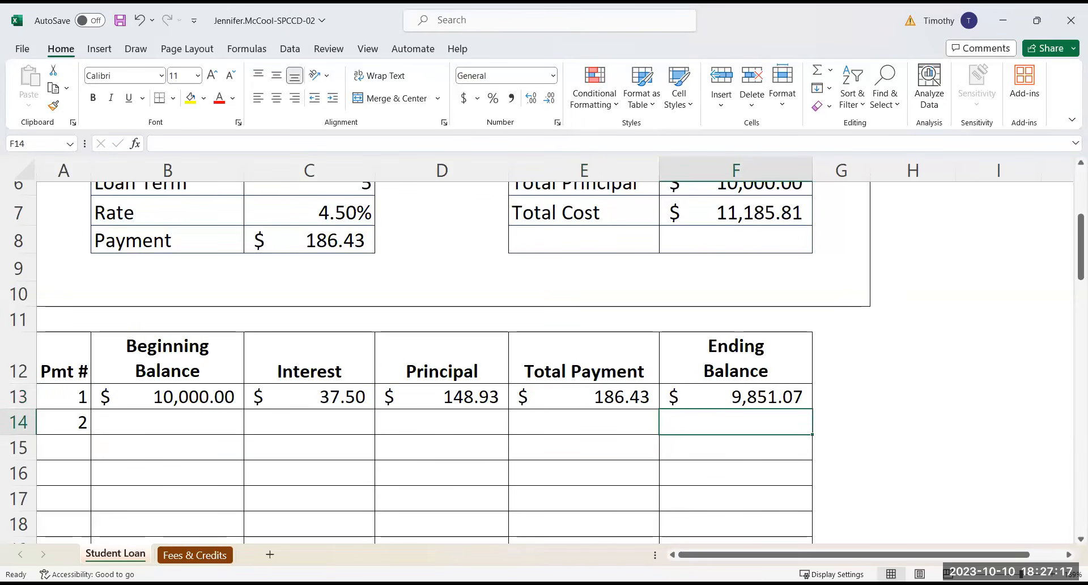
Extend the payment number series from A13:A14 down to payment 60 in A72
scroll(425, 352, down, 2)
scroll(425, 351, up, 2)
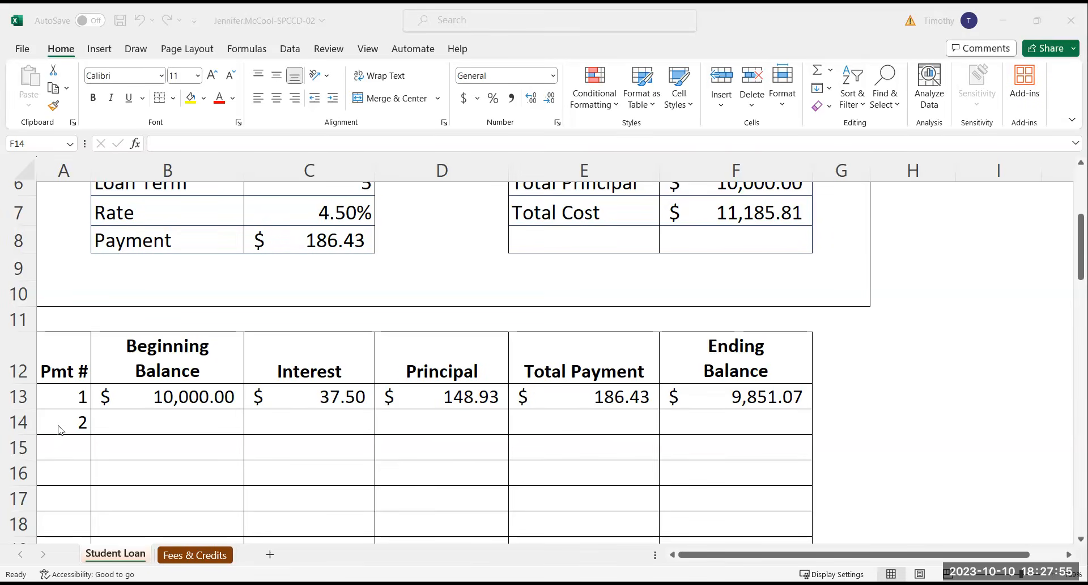
click(61, 395)
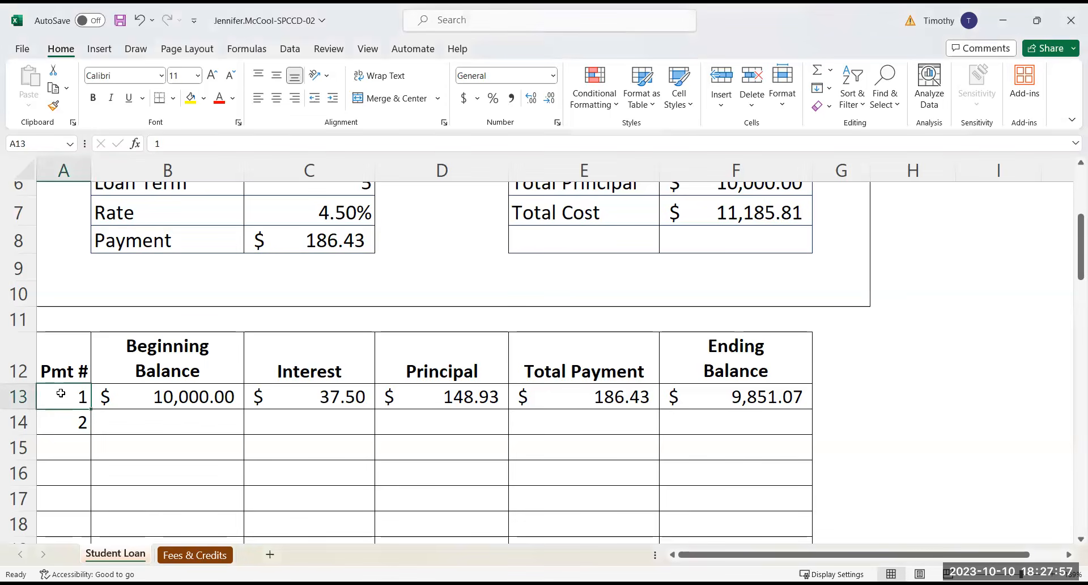
drag(60, 392, 61, 424)
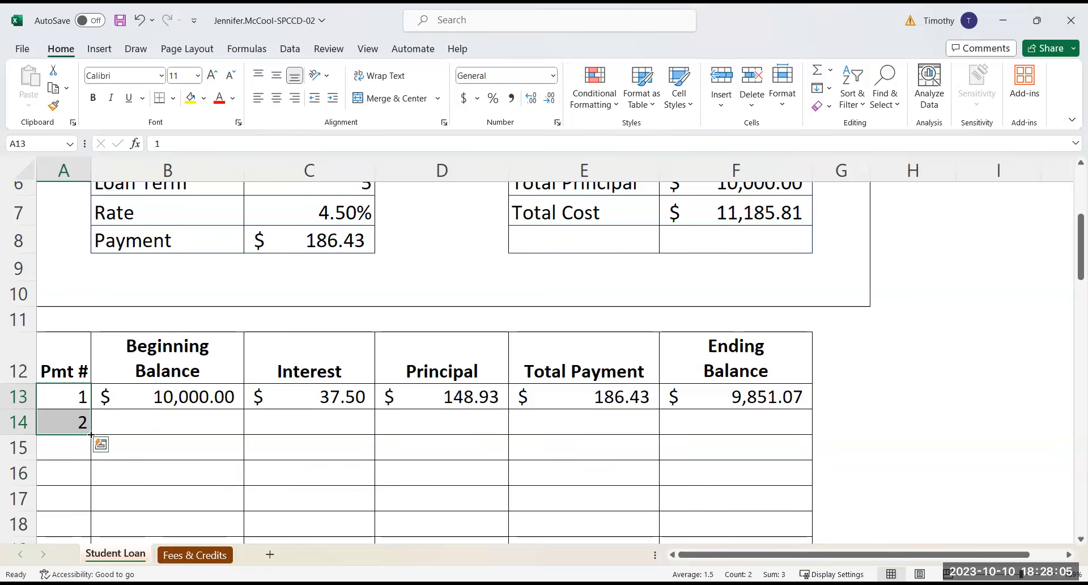
mouse_move(92, 434)
mouse_down()
mouse_move(86, 544)
mouse_move(76, 516)
mouse_up()
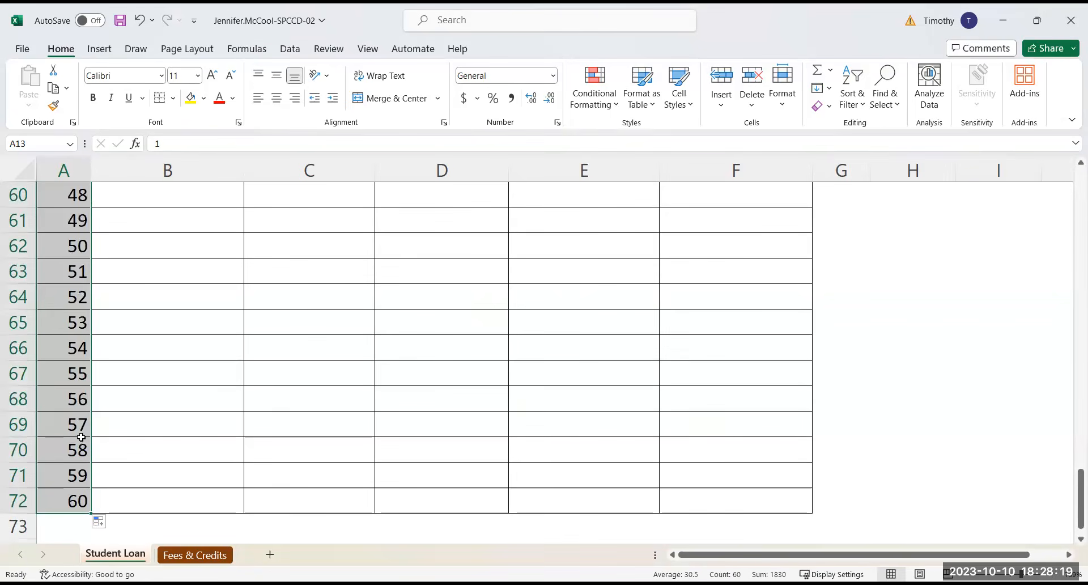
scroll(81, 437, up, 19)
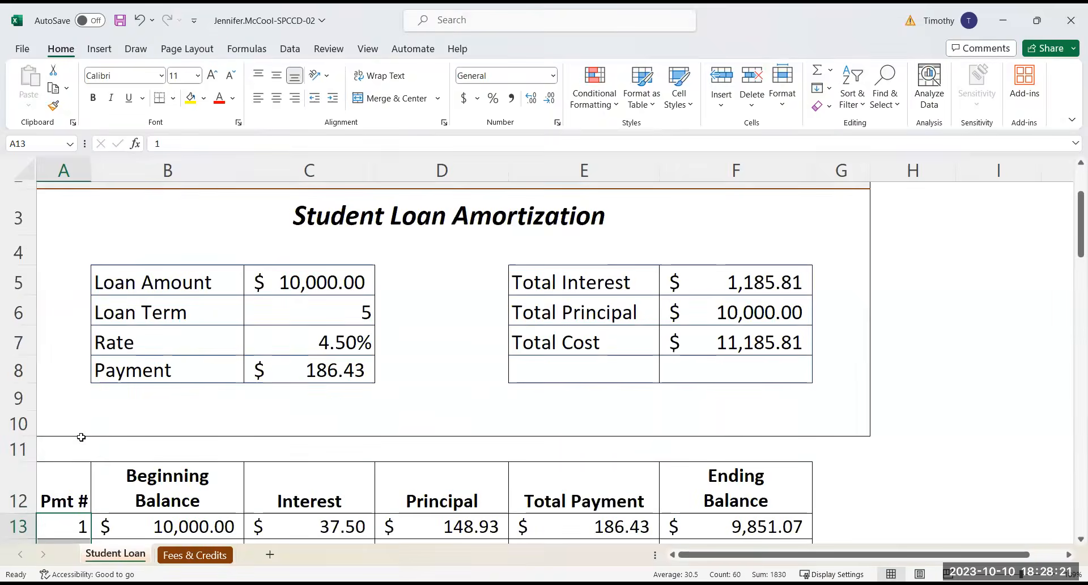
Enter the formula =F13 in B14 as the beginning balance of payment 2
scroll(81, 437, down, 2)
click(165, 322)
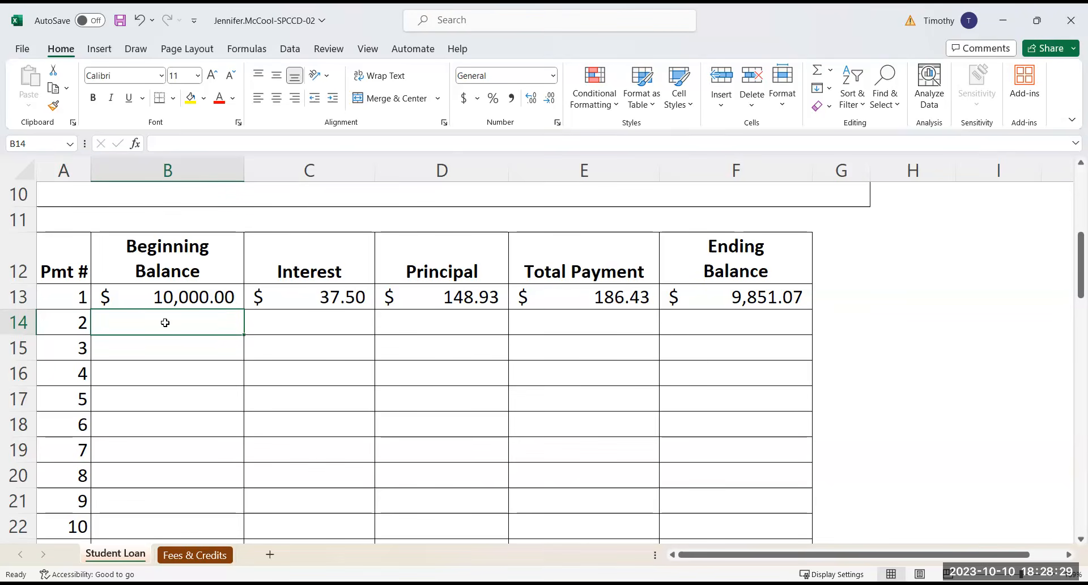
text(=)
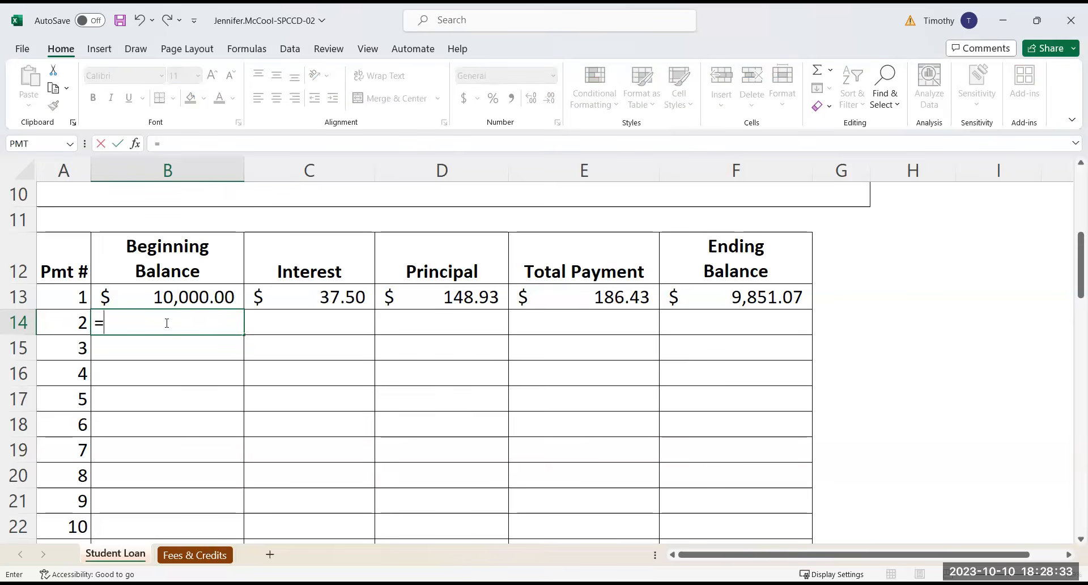
click(752, 298)
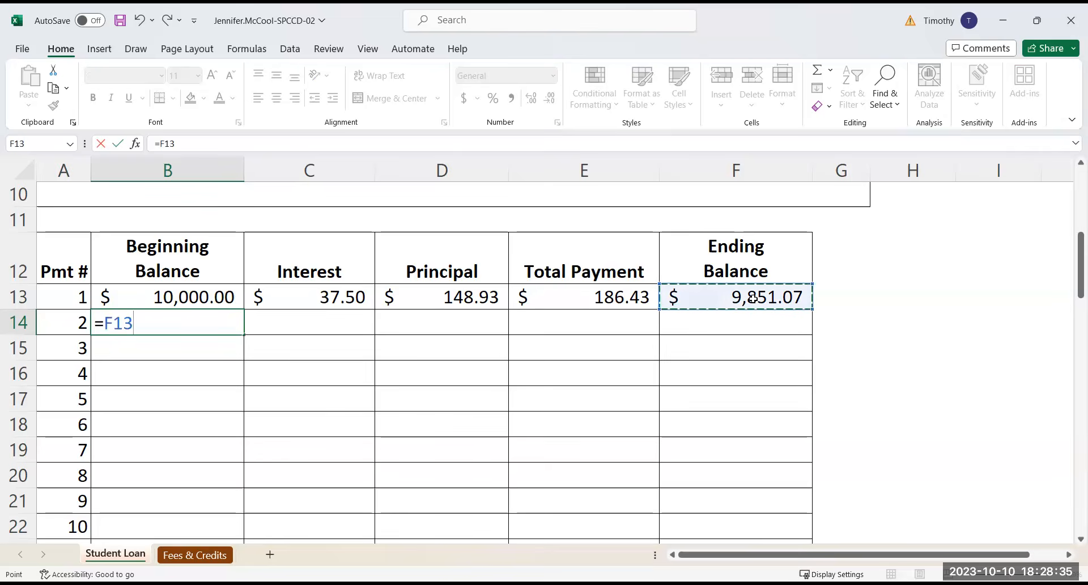
key(Return)
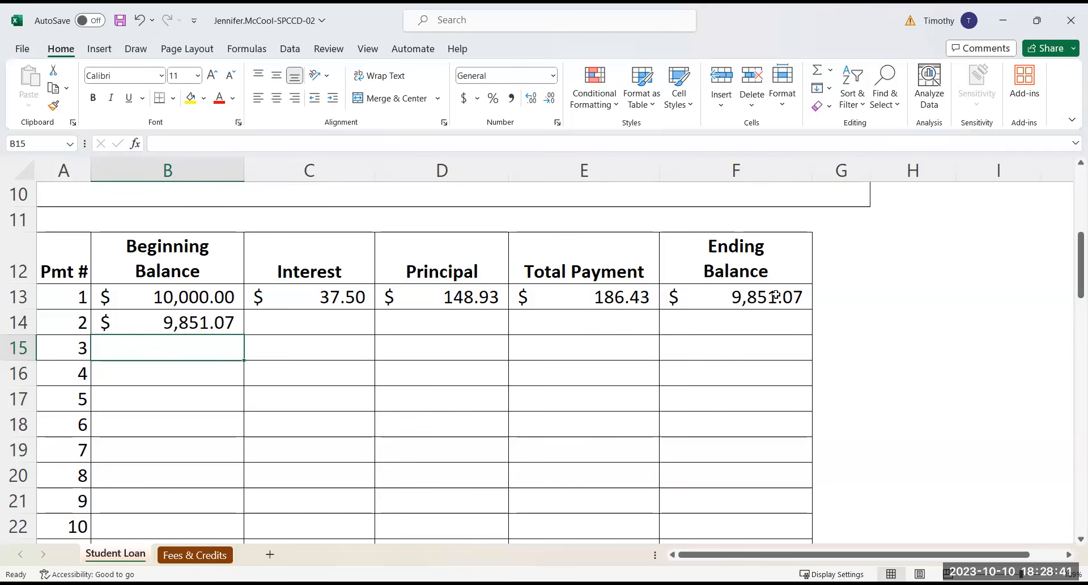
Copy the beginning balance formula from B14 down the schedule to payment 60 in row 72
click(218, 326)
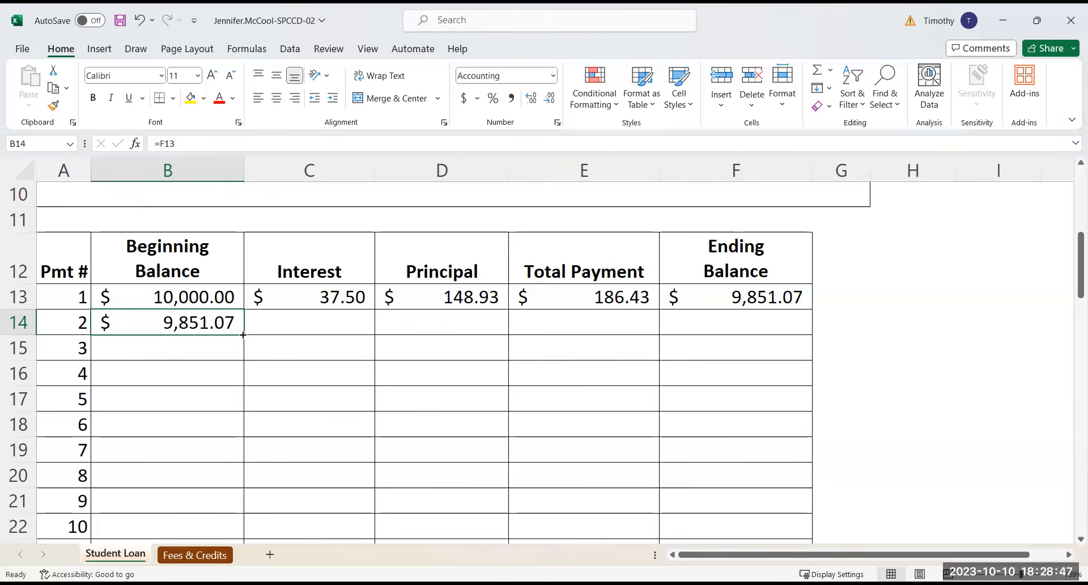
double_click(243, 335)
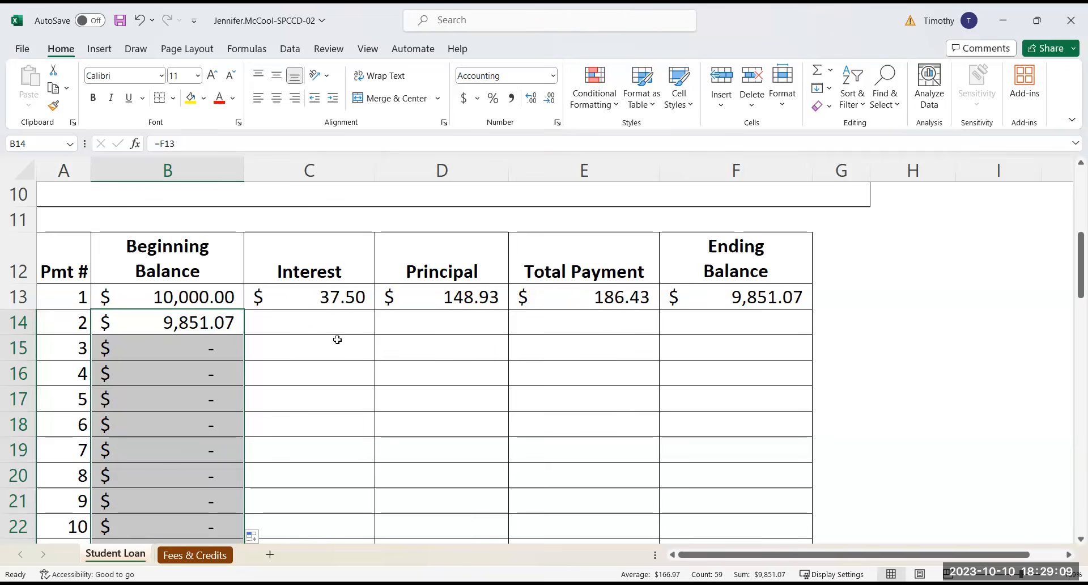
Copy the interest, principal, total payment and ending balance formulas in C13:F13 down to payment 60 in row 72
click(331, 294)
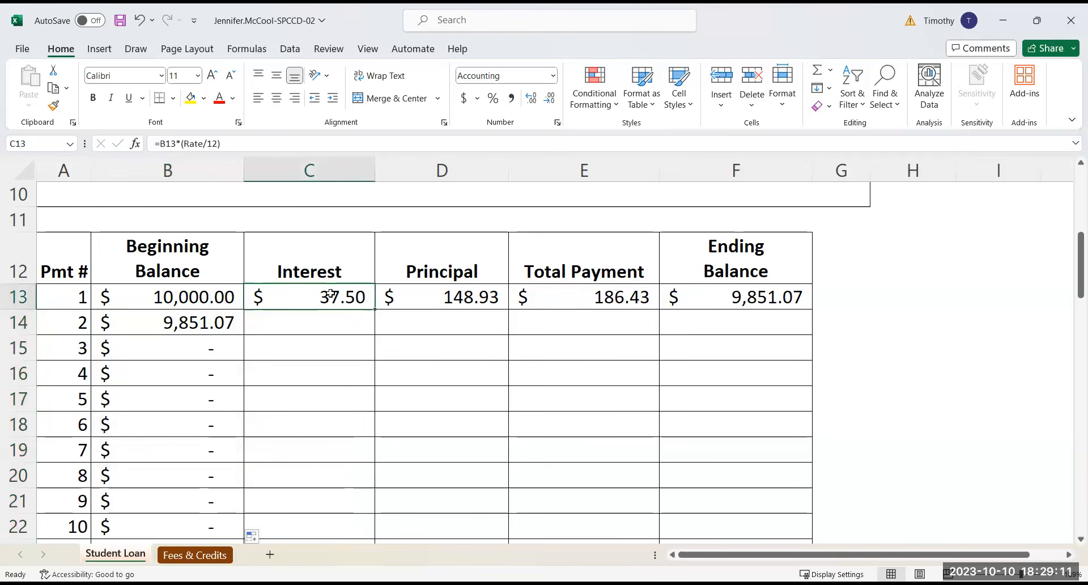
drag(321, 295, 740, 288)
click(300, 292)
drag(411, 295, 745, 296)
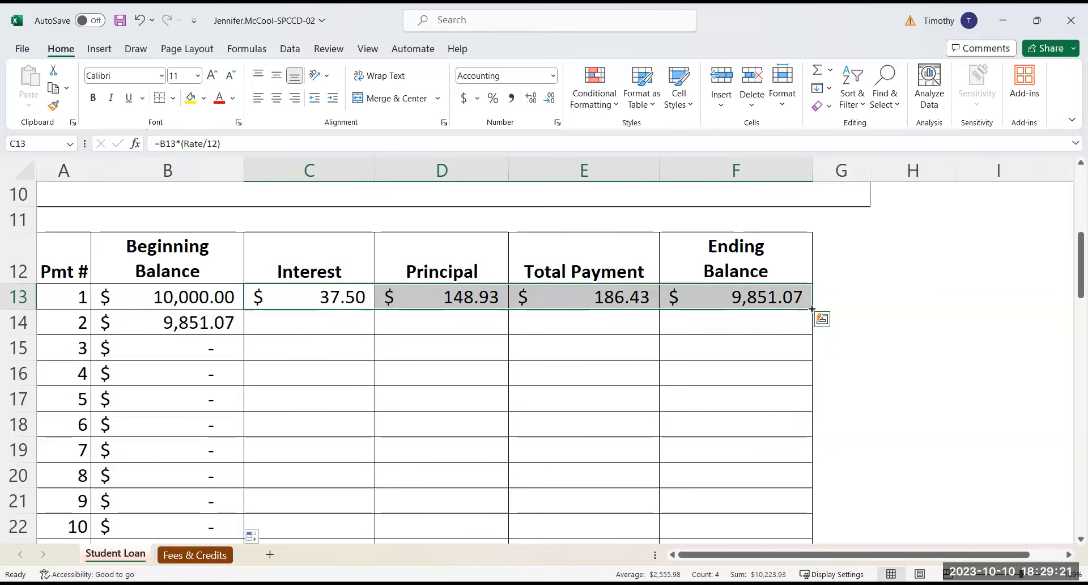
drag(811, 309, 812, 536)
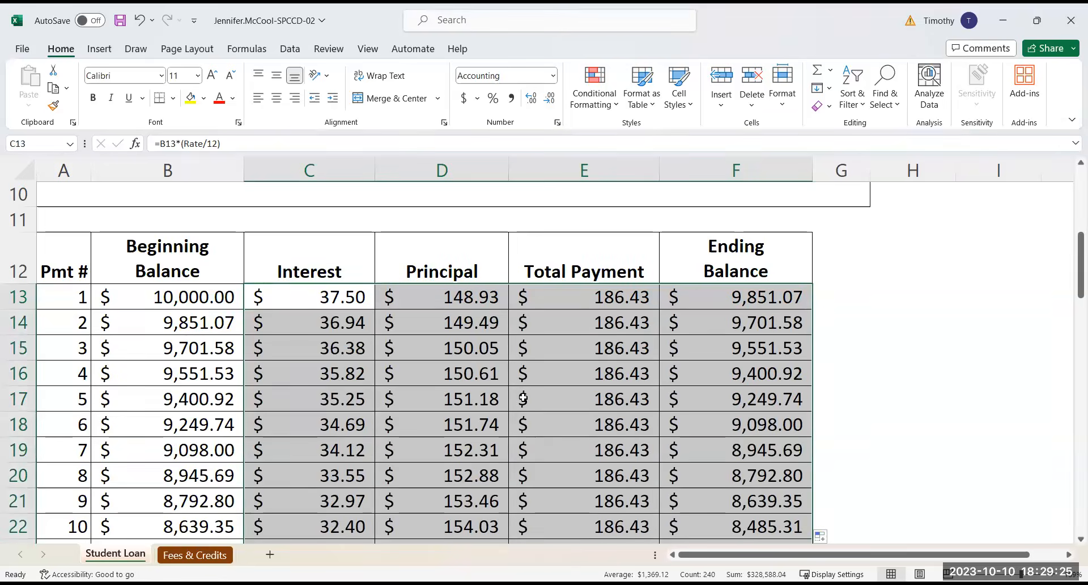
scroll(564, 408, down, 15)
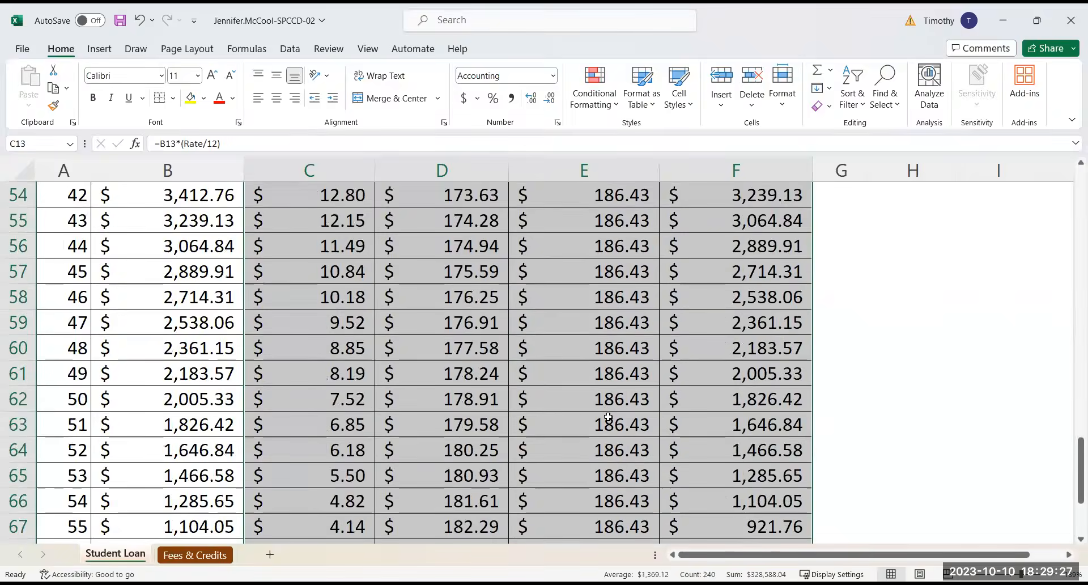
scroll(607, 418, down, 8)
scroll(607, 420, up, 6)
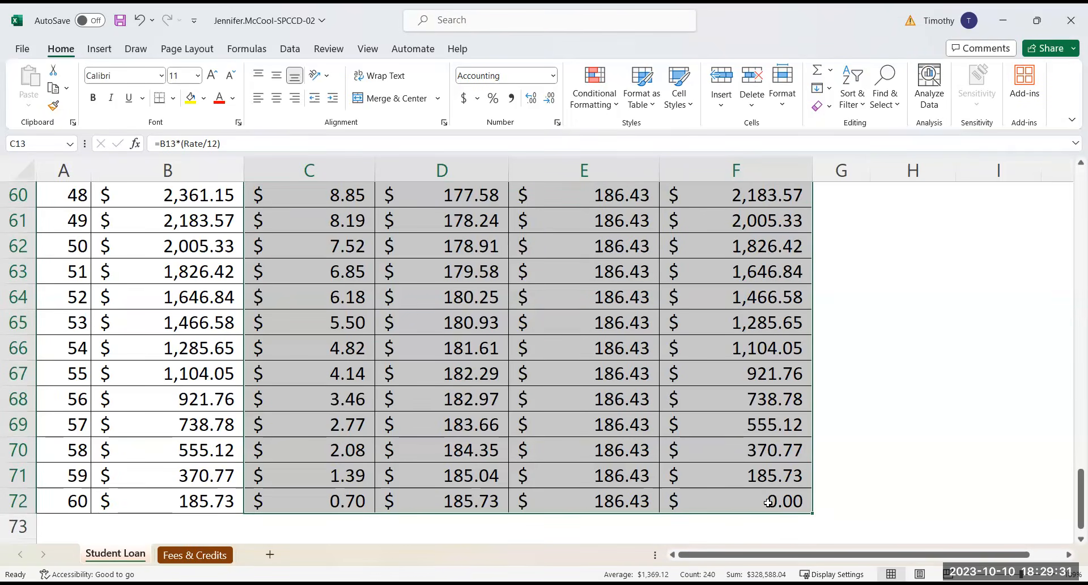
scroll(769, 501, up, 16)
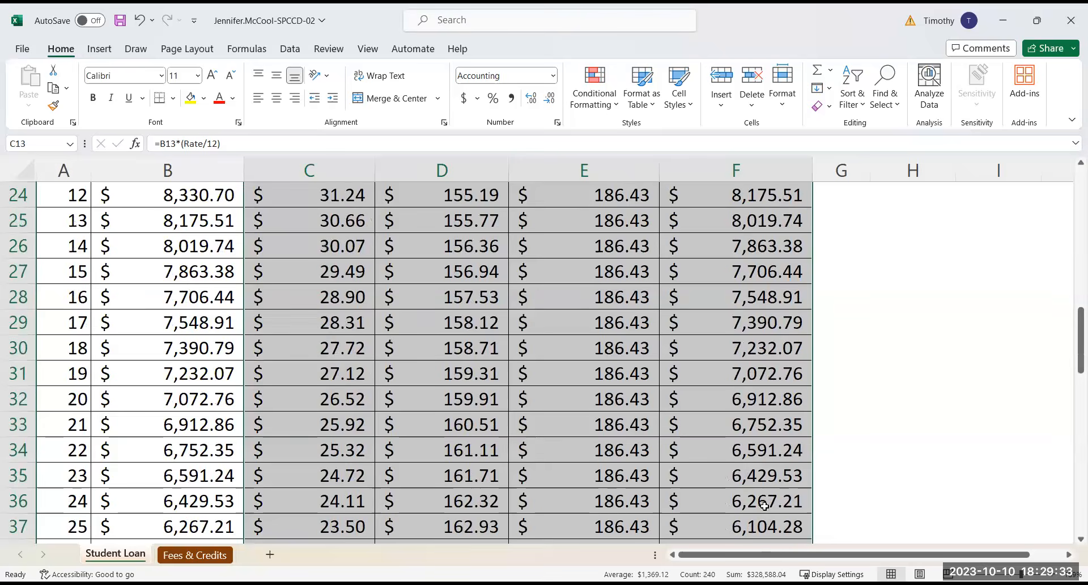
scroll(762, 507, up, 4)
click(125, 340)
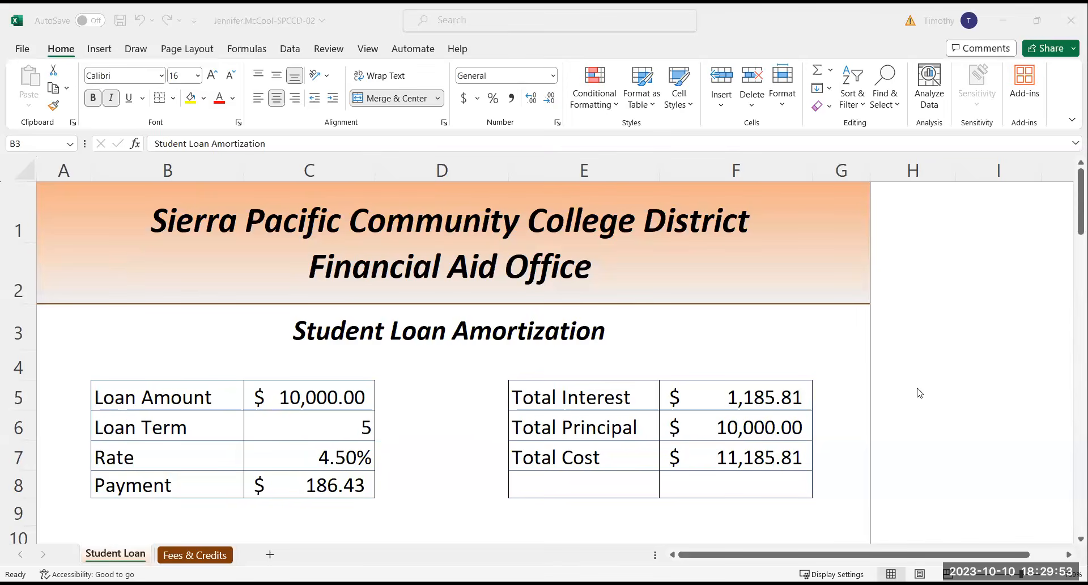
Set row 12 to repeat at the top of every printed page and preview both pages of the Student Loan sheet
scroll(922, 369, down, 2)
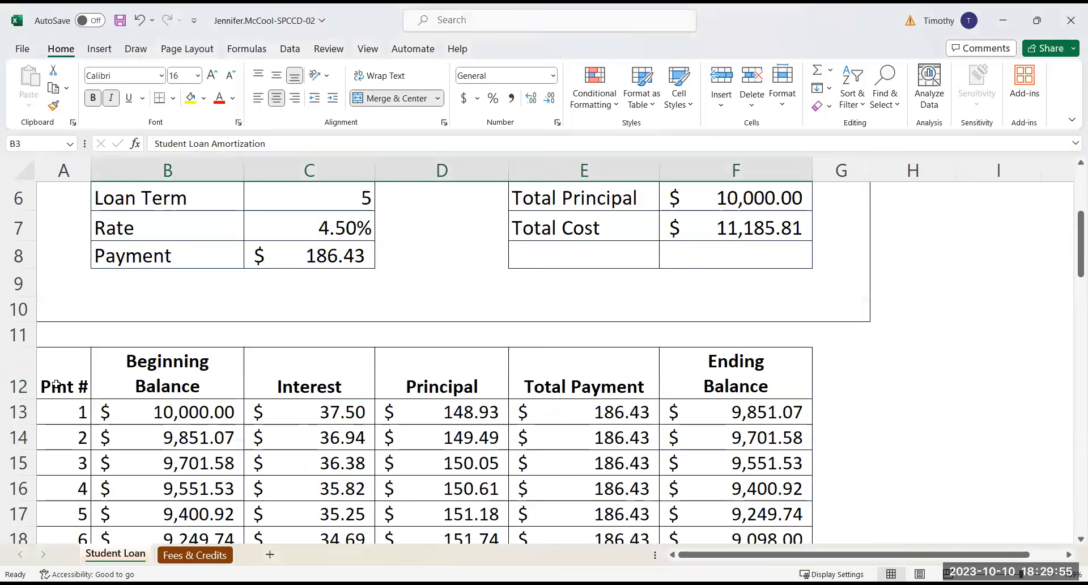
click(56, 386)
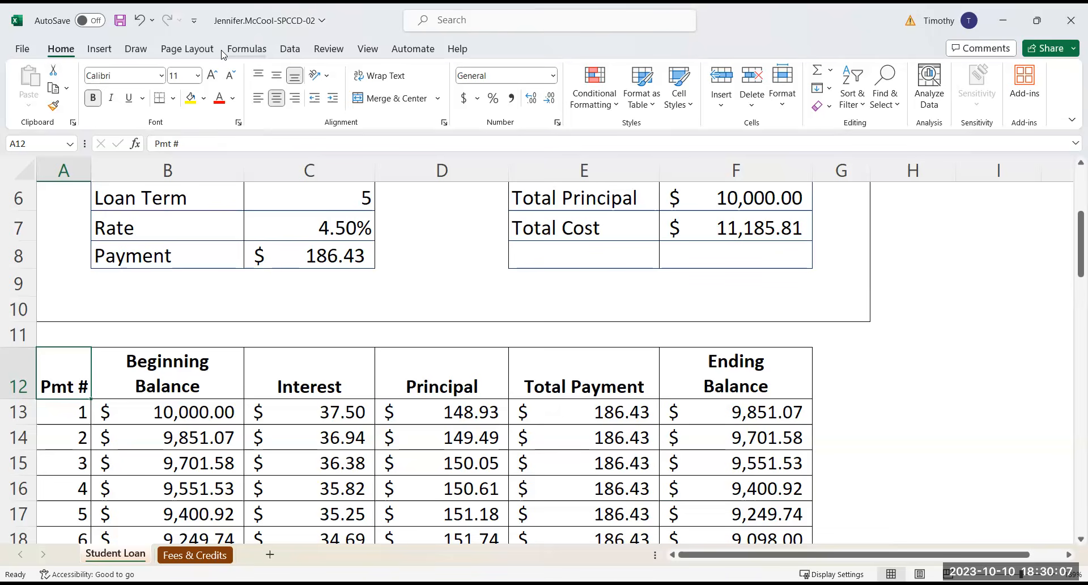
click(193, 53)
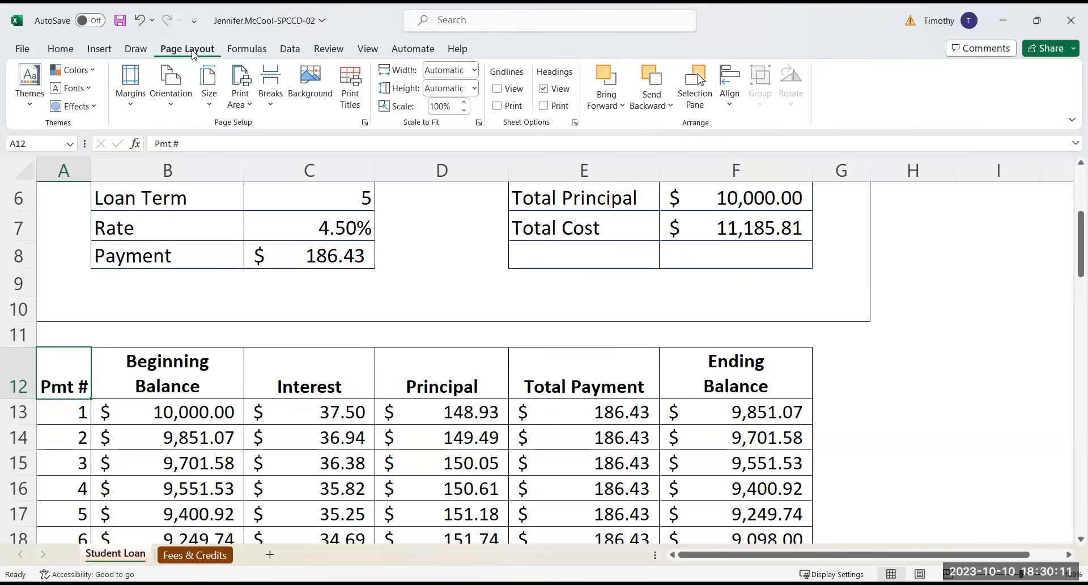
click(349, 103)
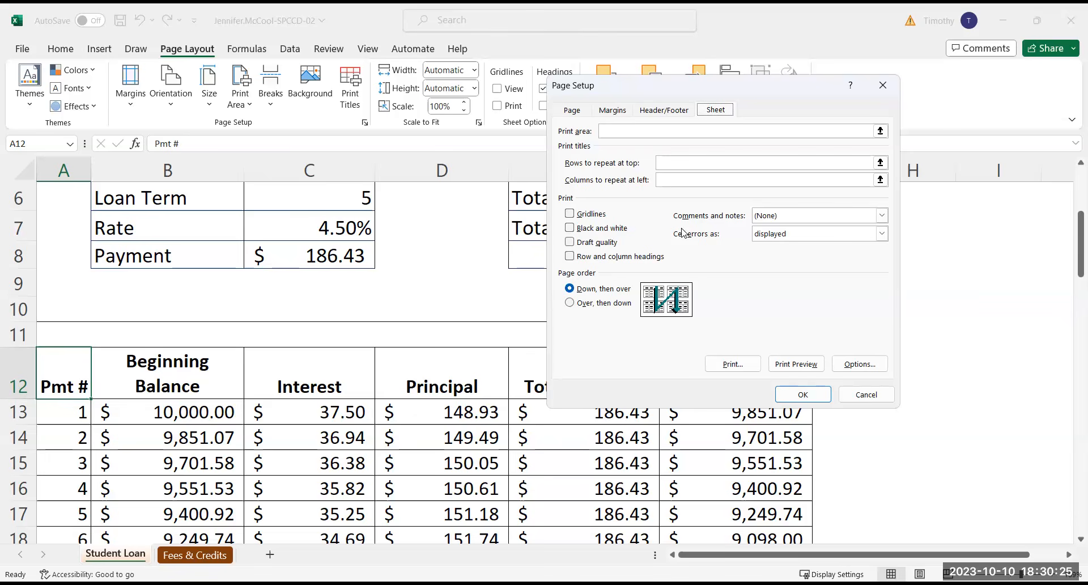
click(657, 164)
click(662, 162)
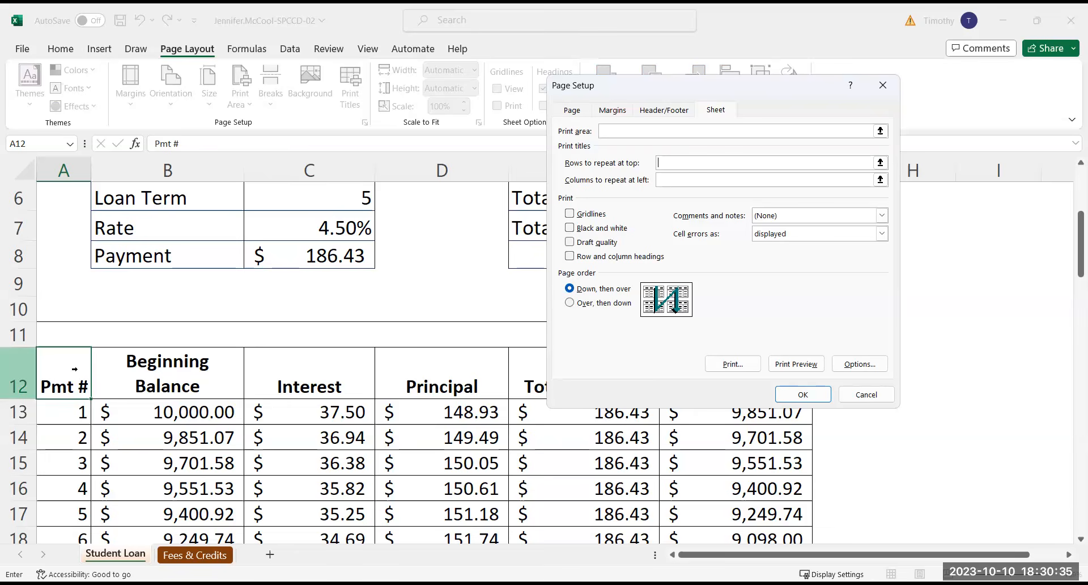
click(63, 372)
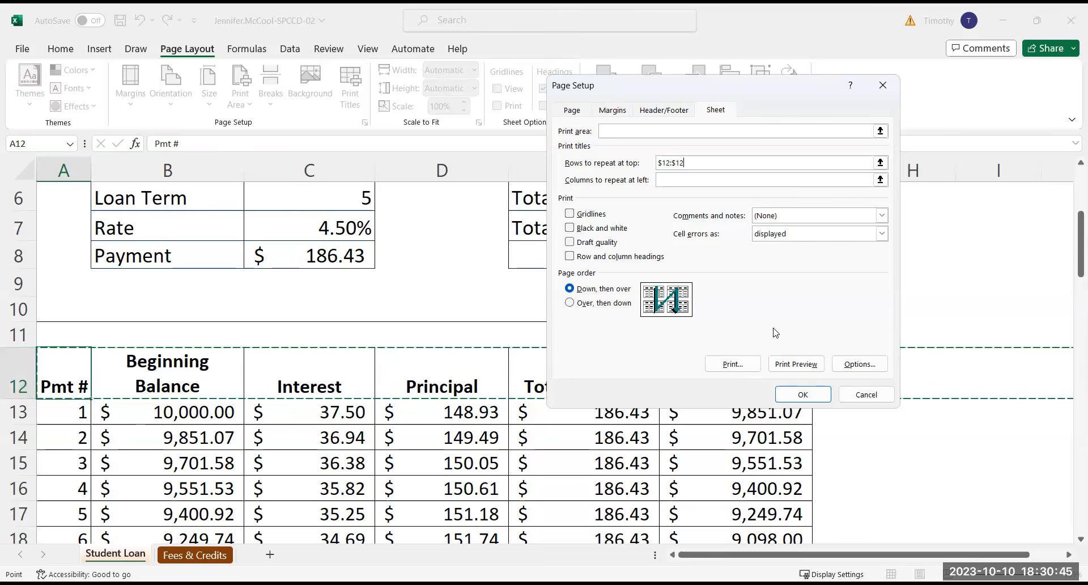
click(800, 368)
click(801, 366)
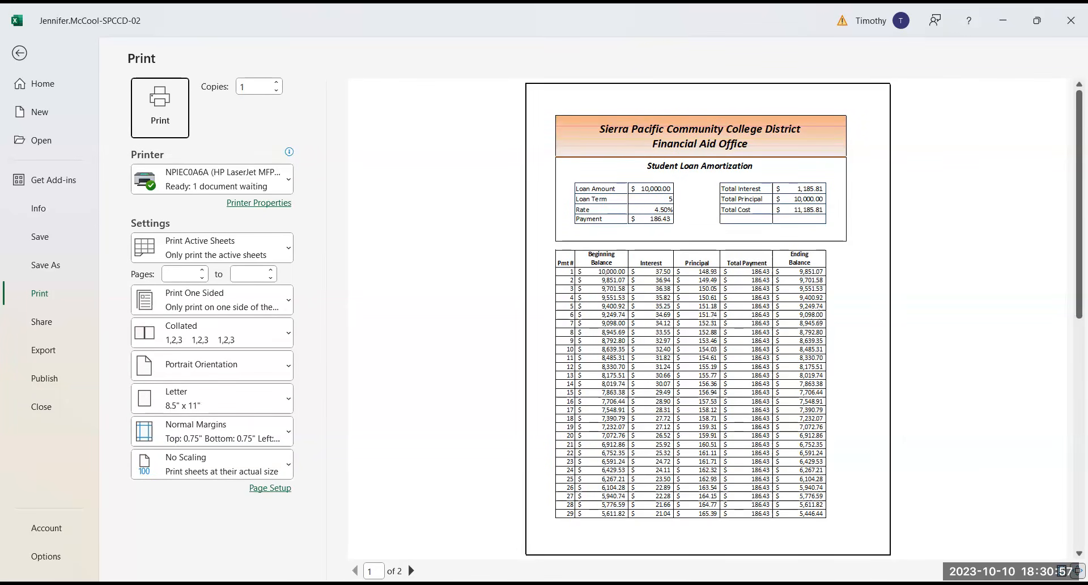
click(411, 570)
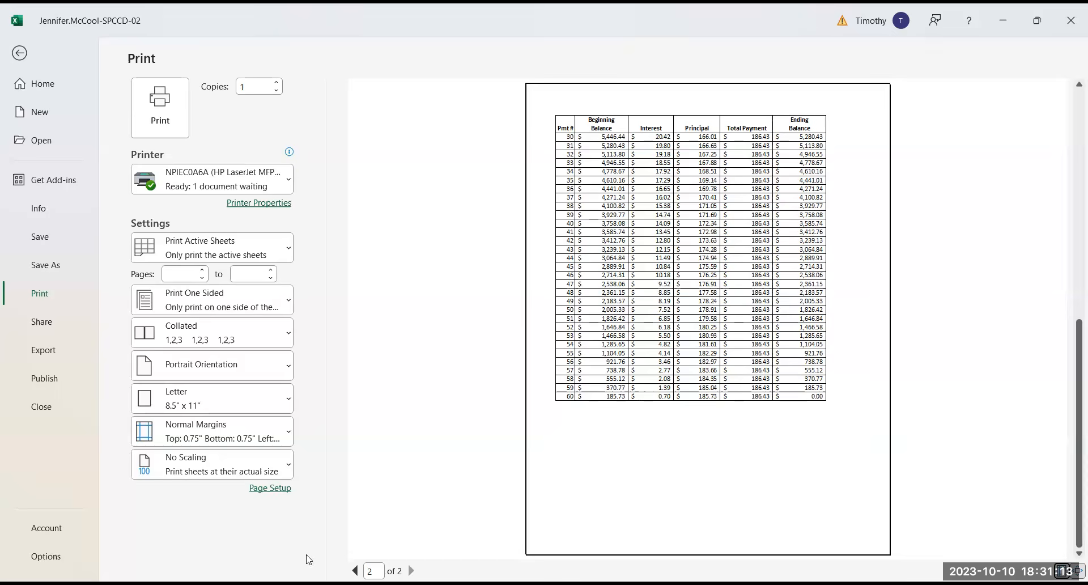
click(355, 570)
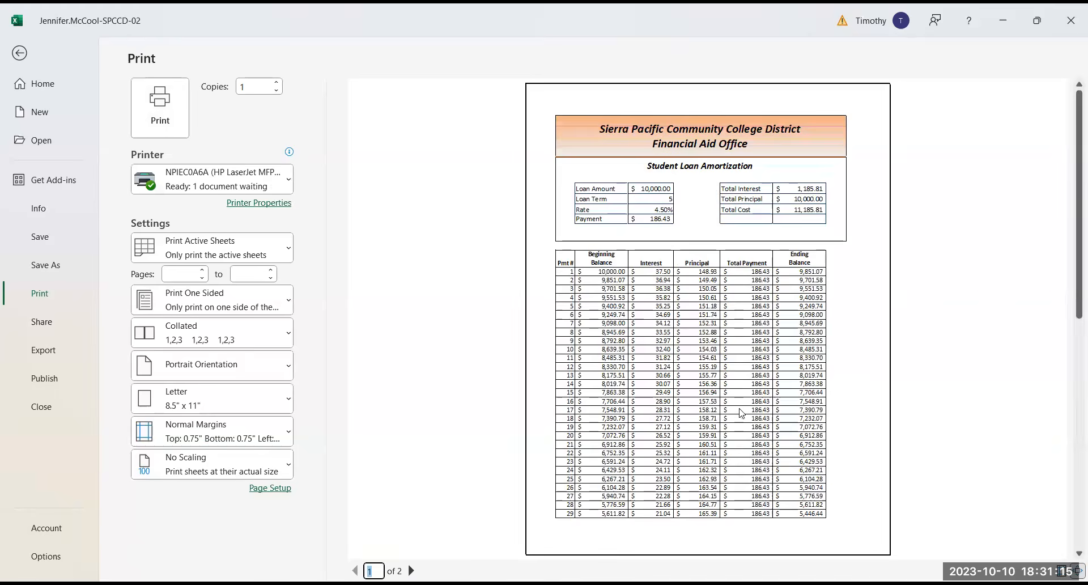
Center the Student Loan sheet horizontally on the printed page
click(267, 489)
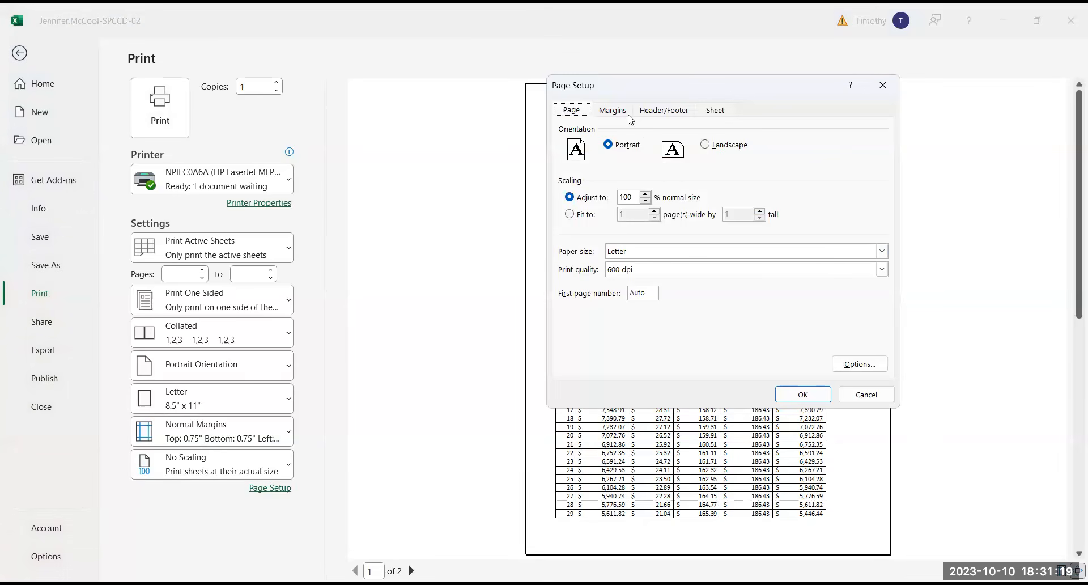
click(619, 112)
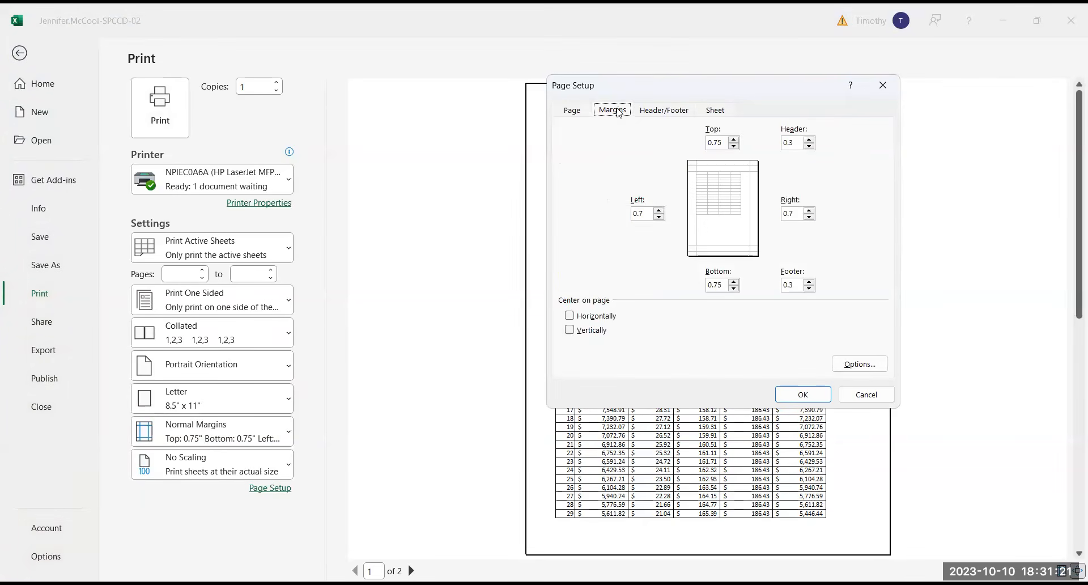
click(571, 318)
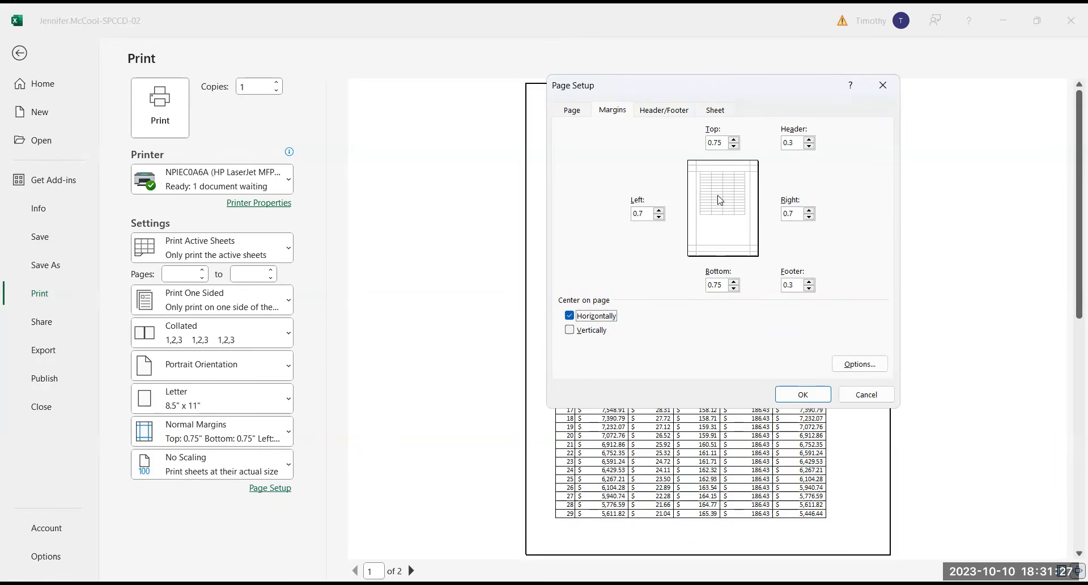
click(569, 316)
click(563, 315)
click(802, 395)
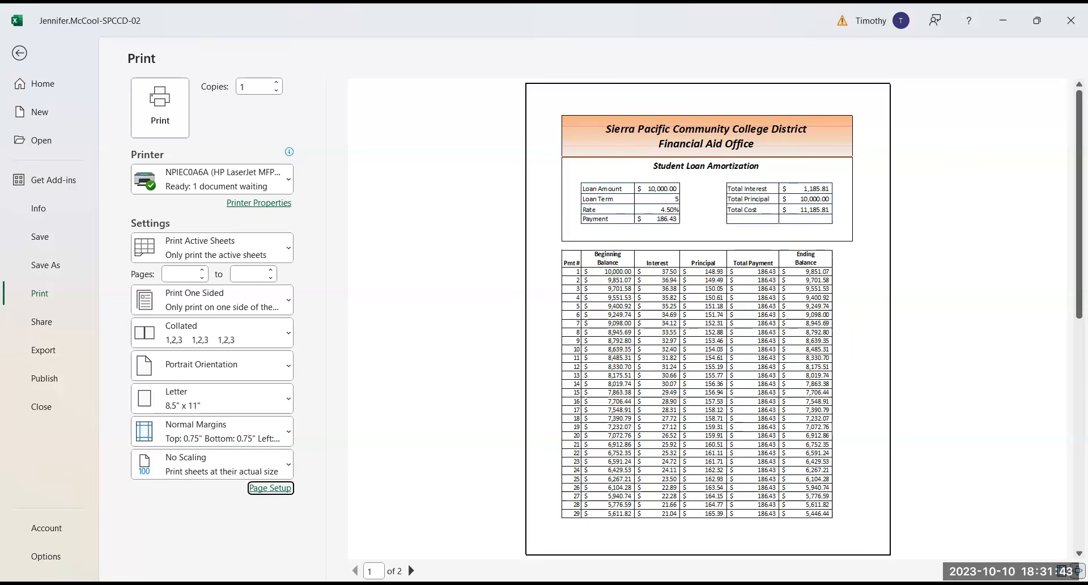
Recheck the margin and centering settings of the page setup and return to the worksheet
click(269, 488)
click(611, 111)
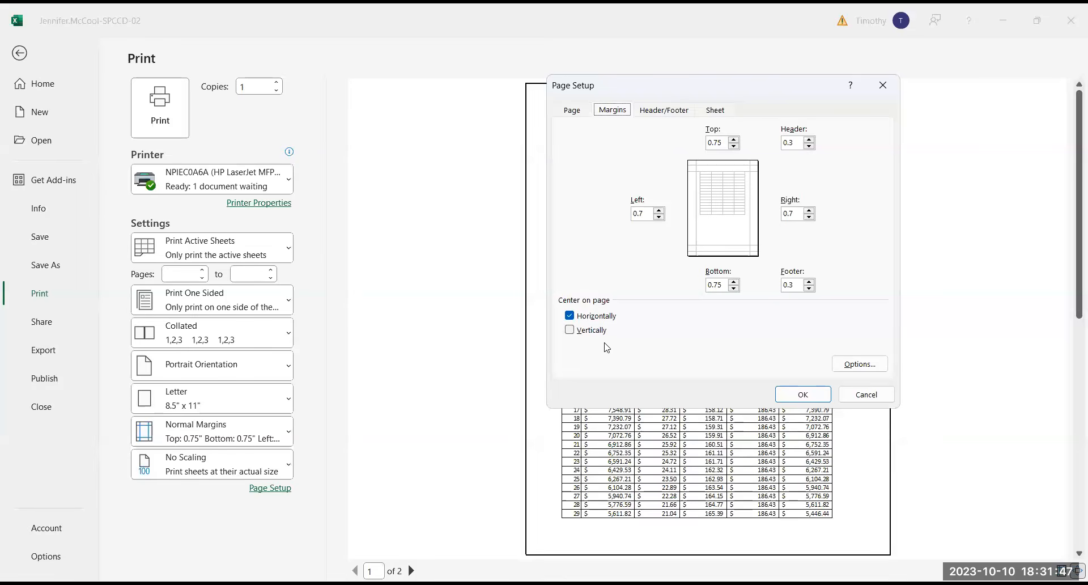
click(804, 395)
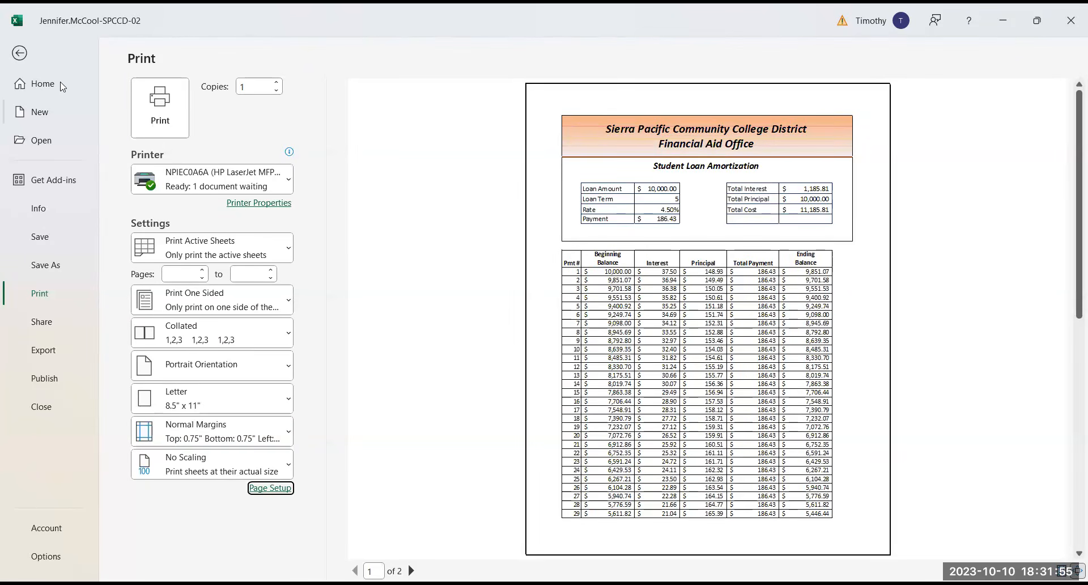
click(20, 54)
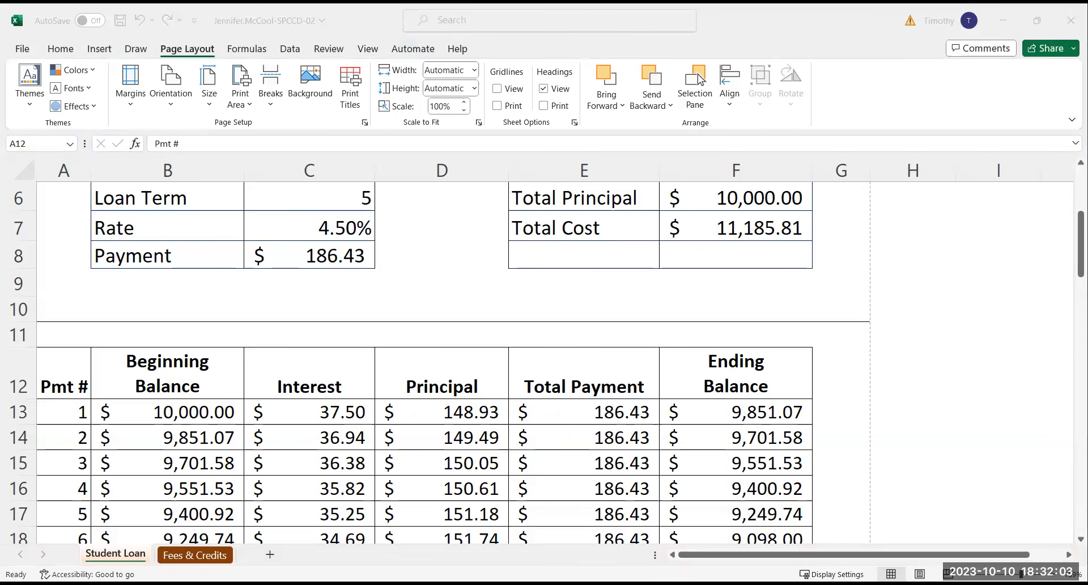
On the Fees & Credits sheet, enter the formula =D7*E7 in F7 as the total fees for General Biology
click(200, 555)
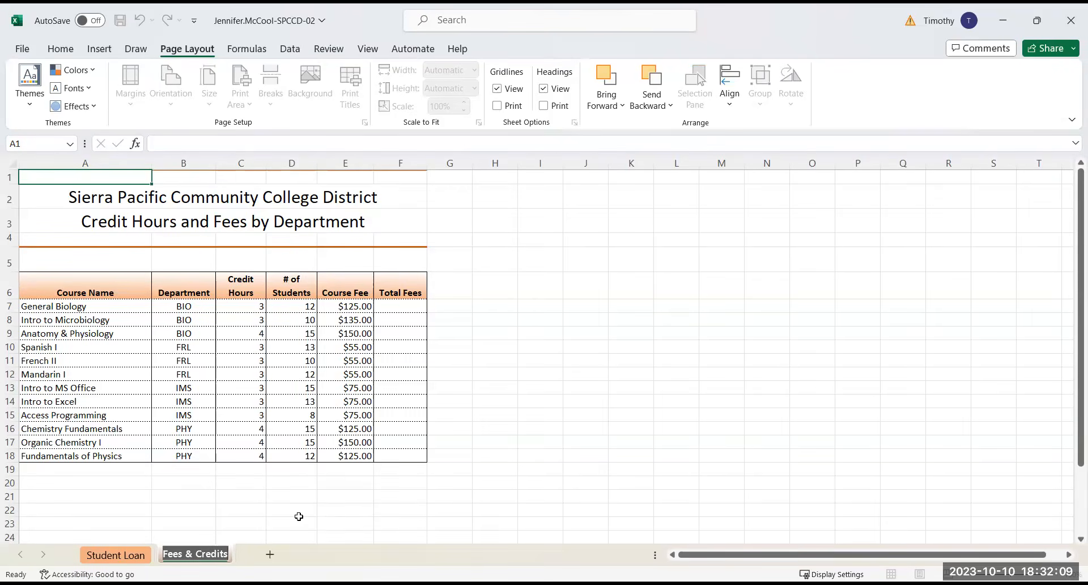
click(400, 306)
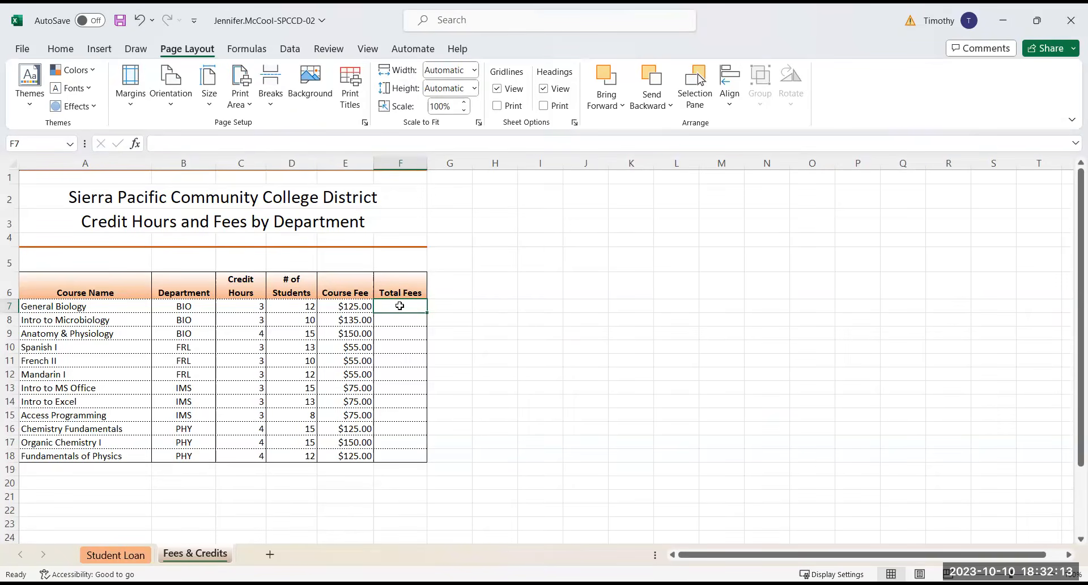
text(=)
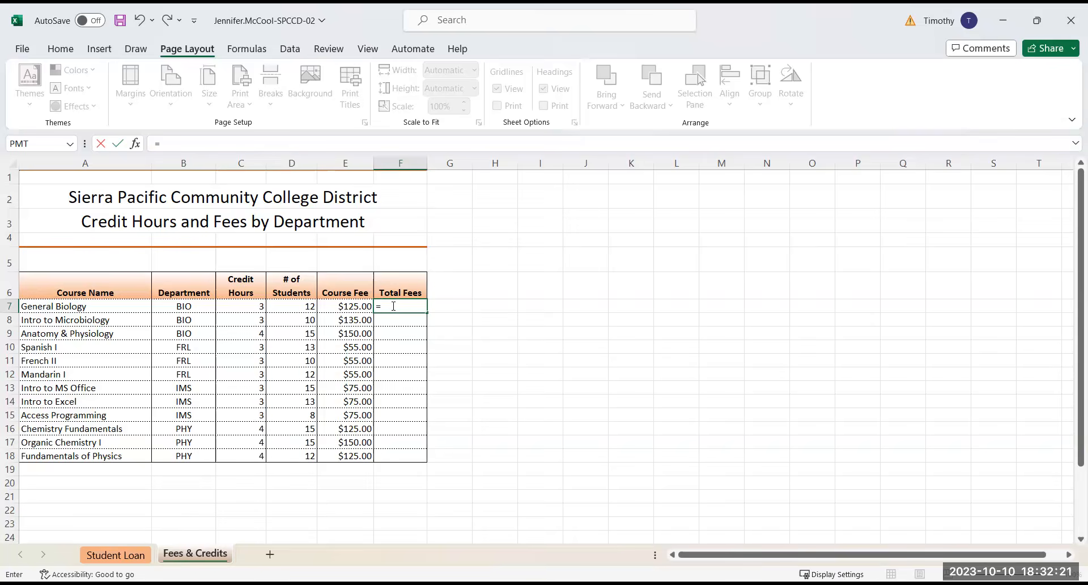
click(293, 307)
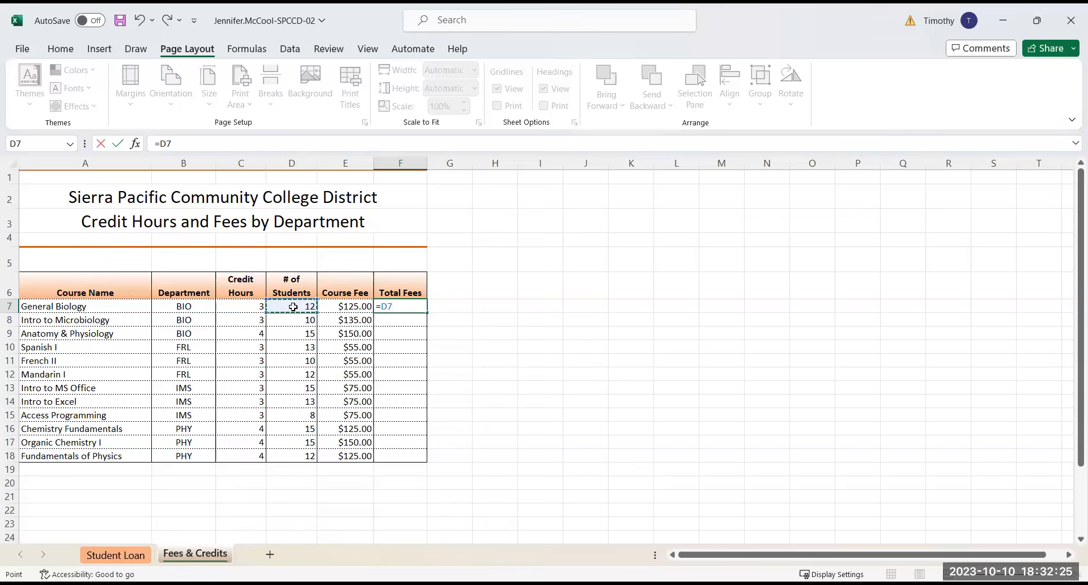
text(*)
click(350, 307)
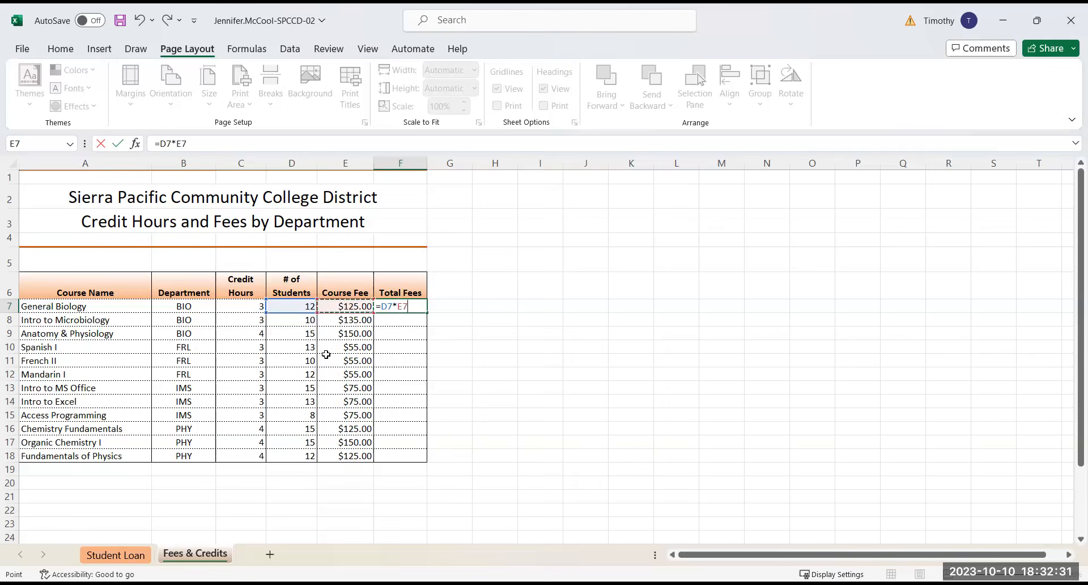
key(Return)
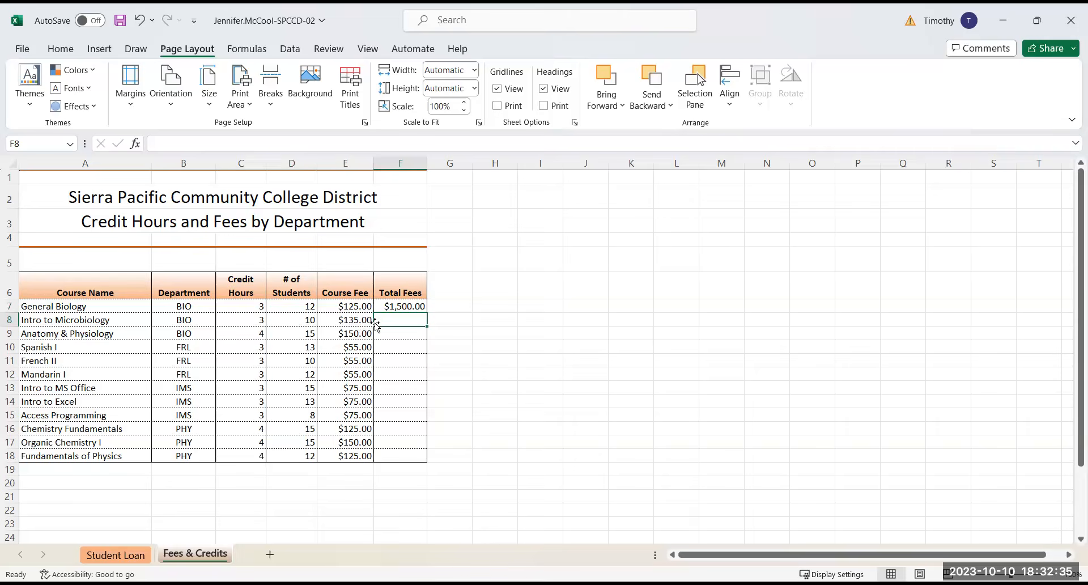
Copy the total fees formula from F7 down to F18 for the remaining courses
click(403, 306)
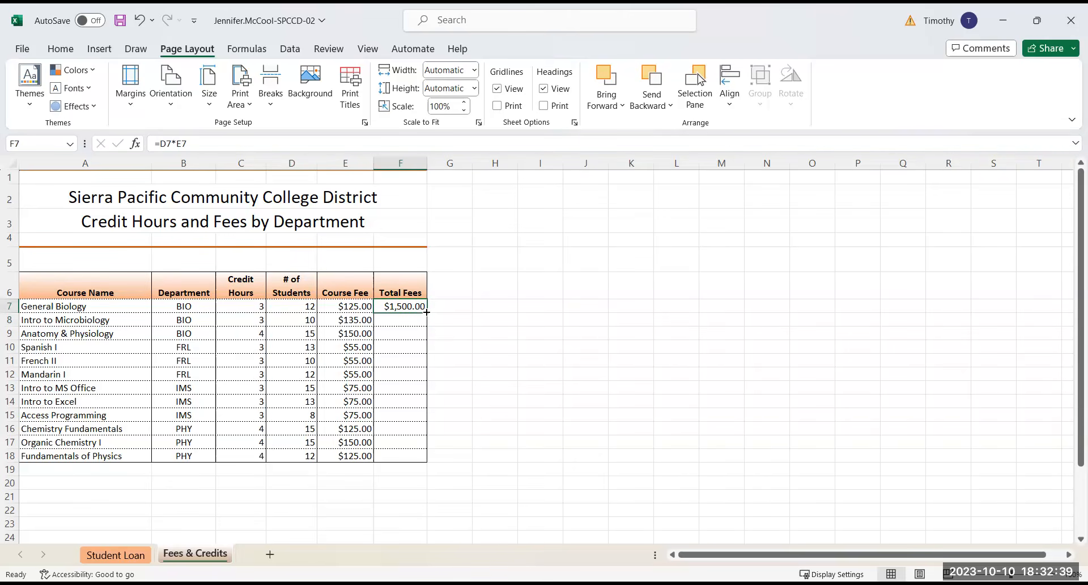
double_click(426, 311)
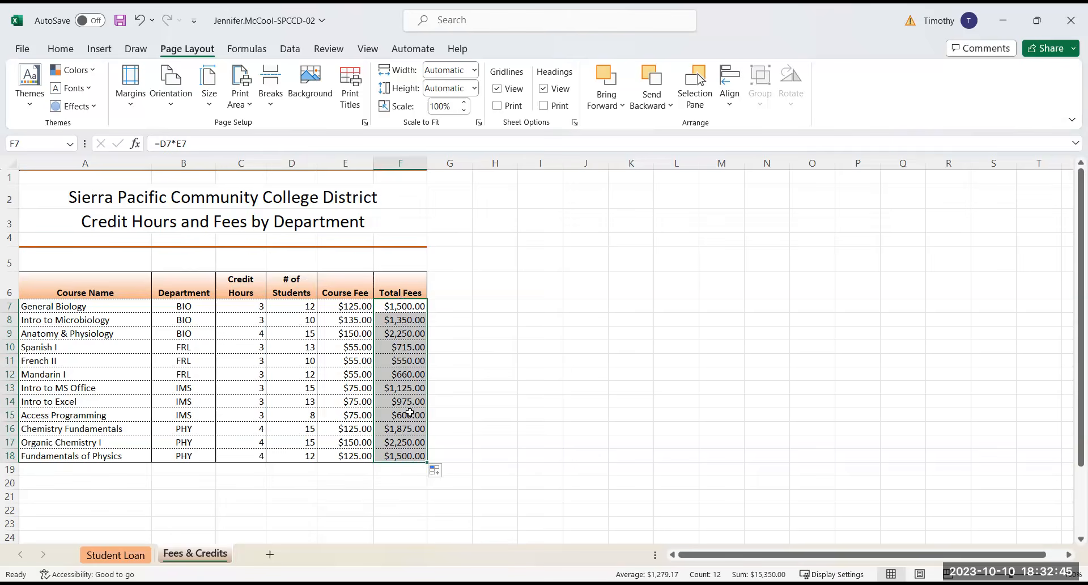
click(59, 50)
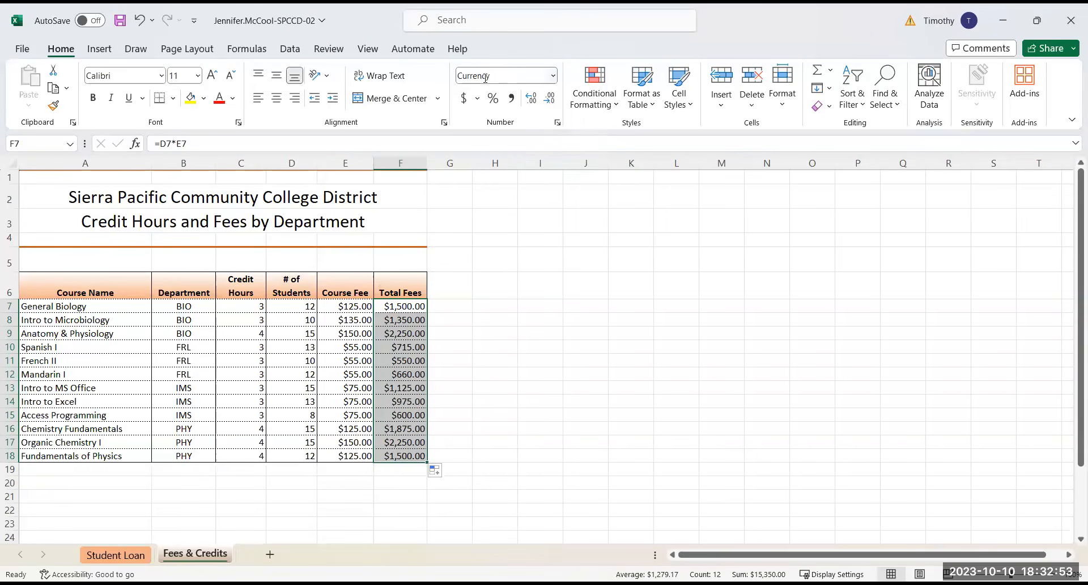
Add a bottom border to F18, the last cell of the Total Fees column
click(400, 458)
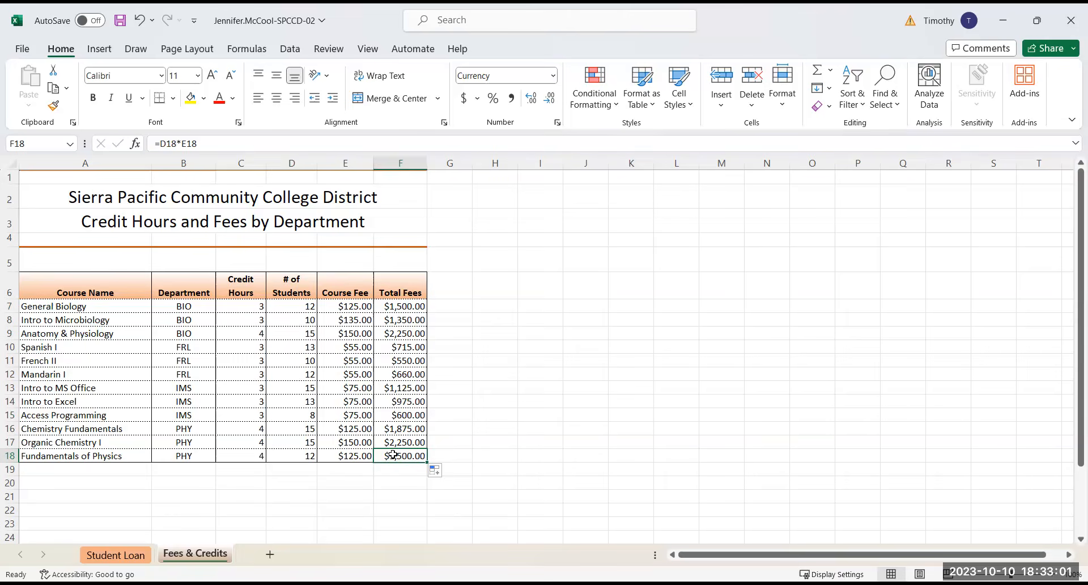
click(173, 99)
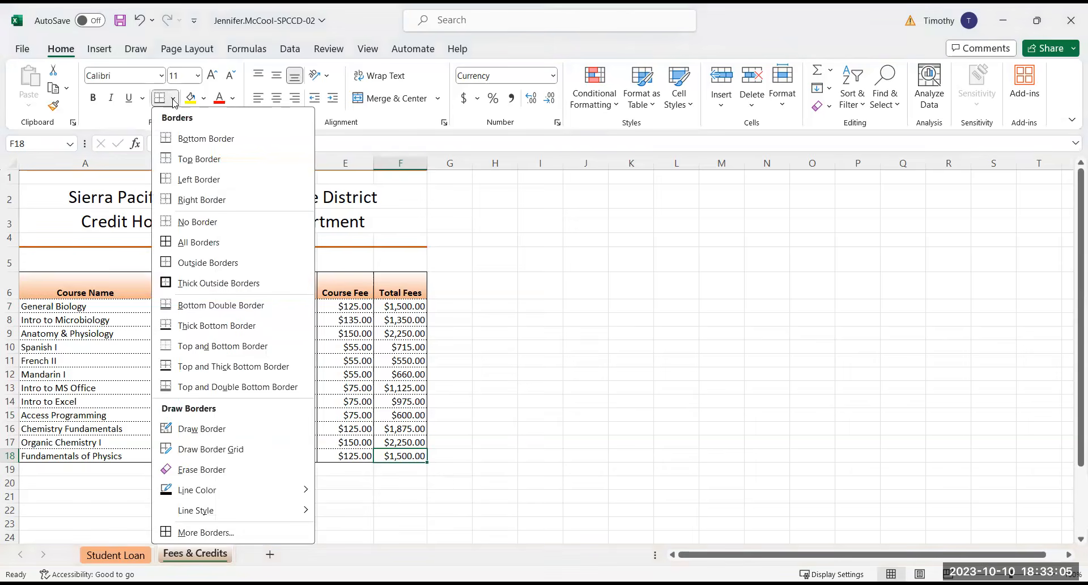
click(193, 146)
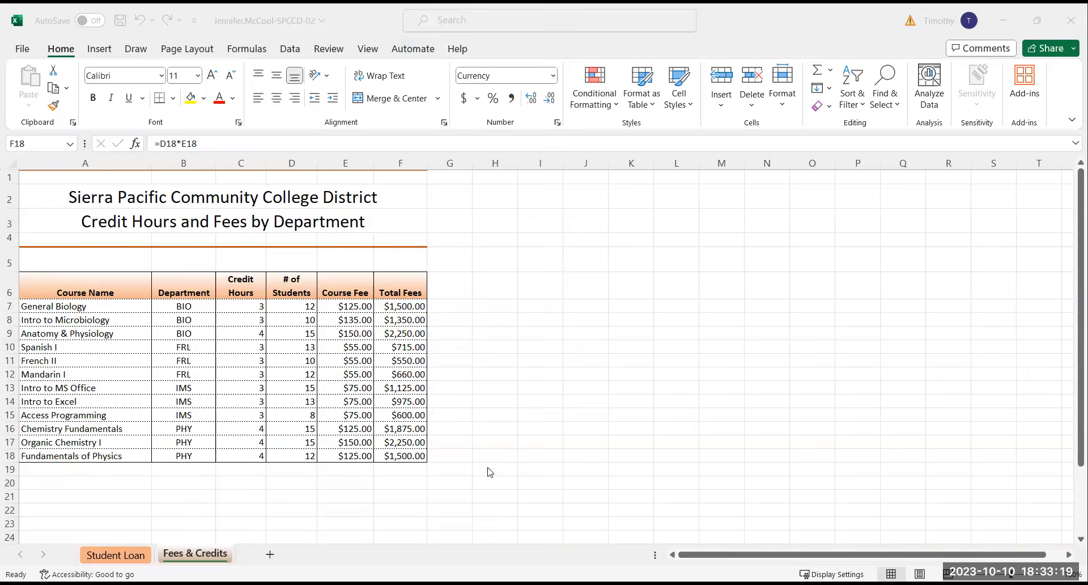
Insert a SUMIF function in C26 for BIO's number of students, with the absolute range $B$7:$B$18
scroll(516, 465, down, 3)
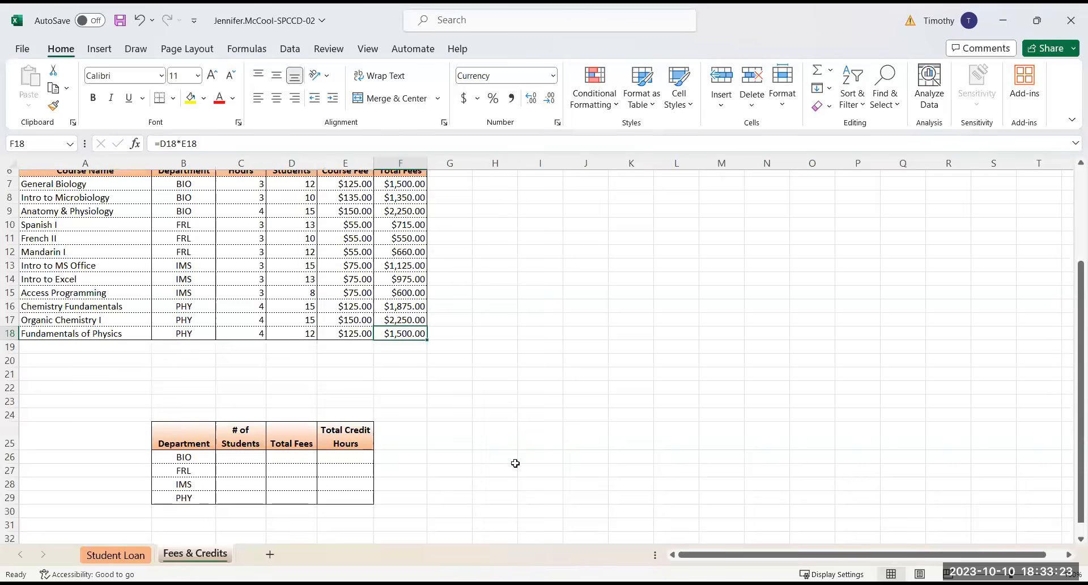
scroll(515, 463, up, 1)
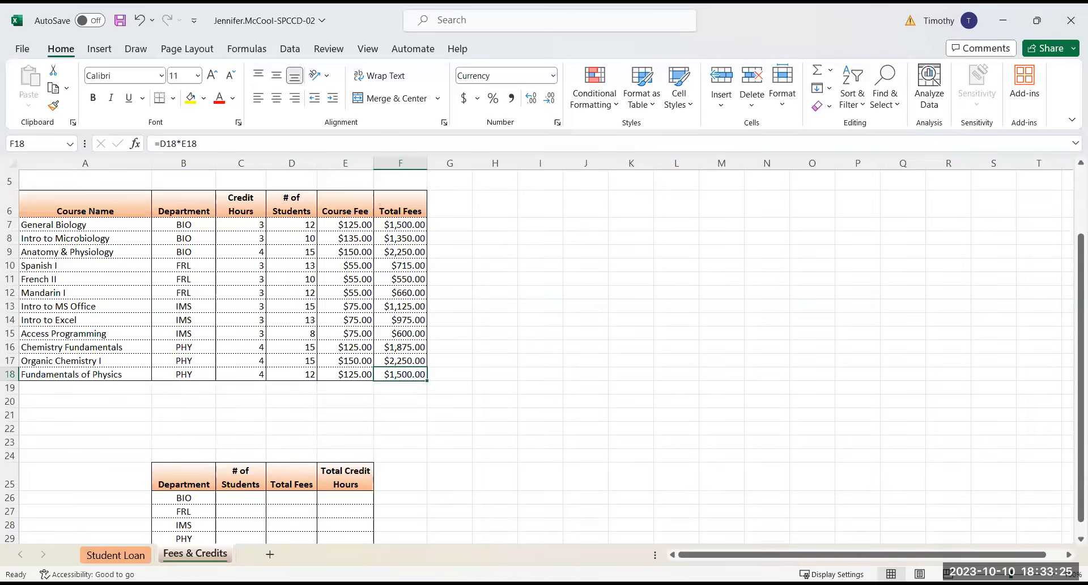
drag(1011, 574, 1007, 574)
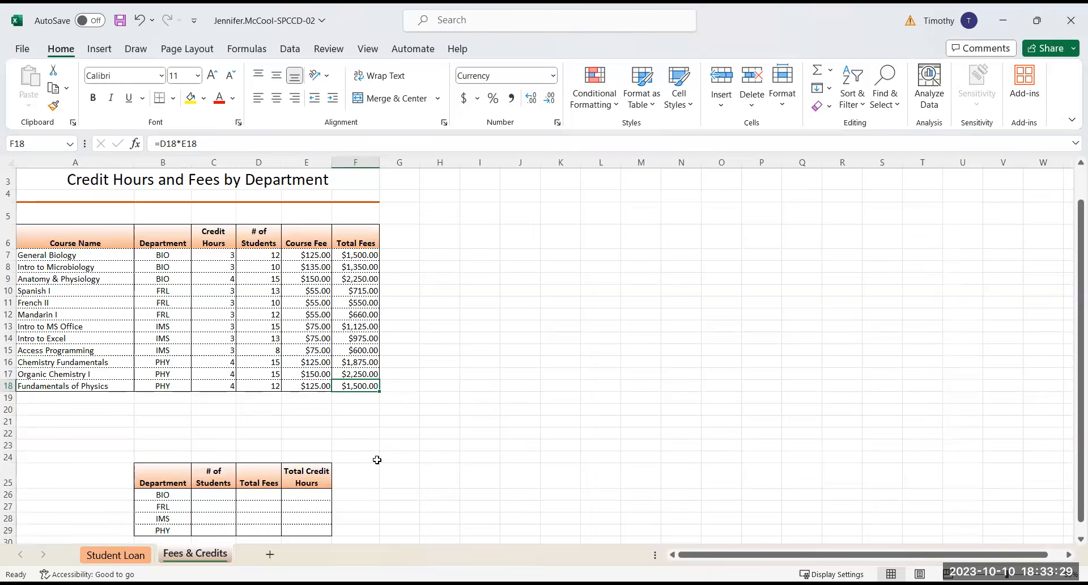
scroll(377, 459, down, 1)
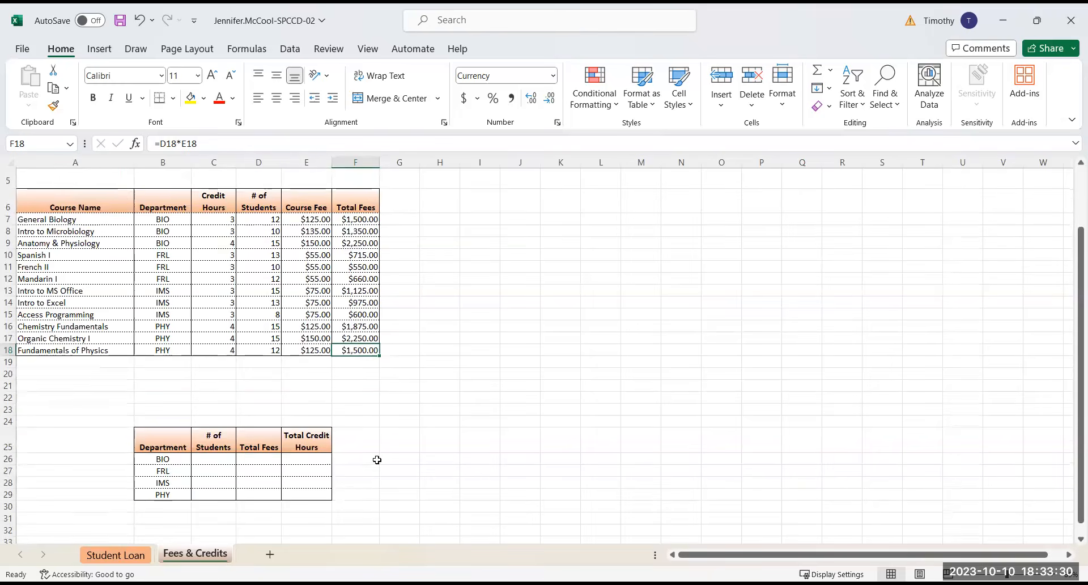
click(210, 457)
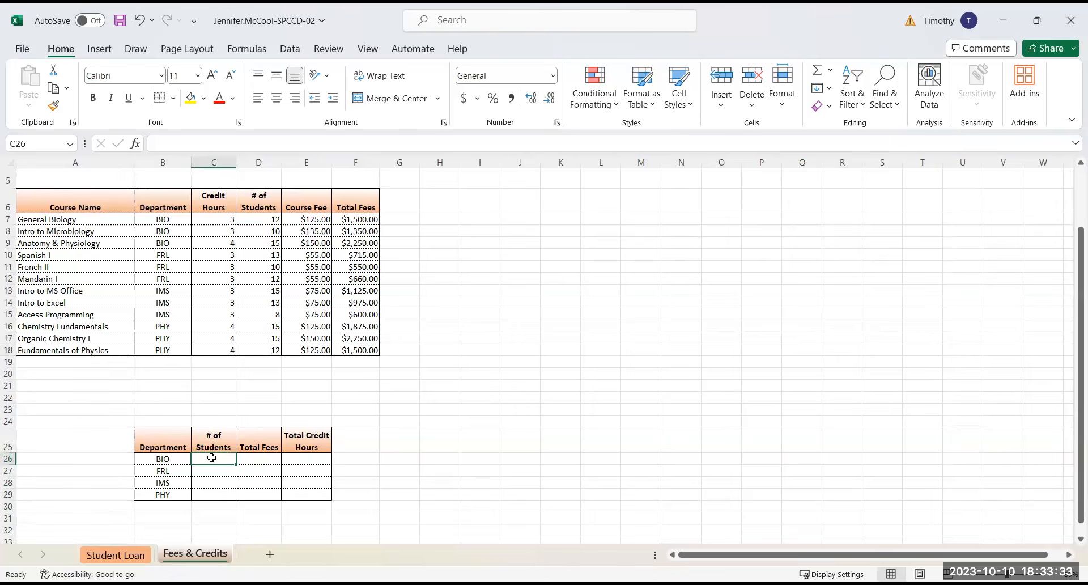
click(249, 50)
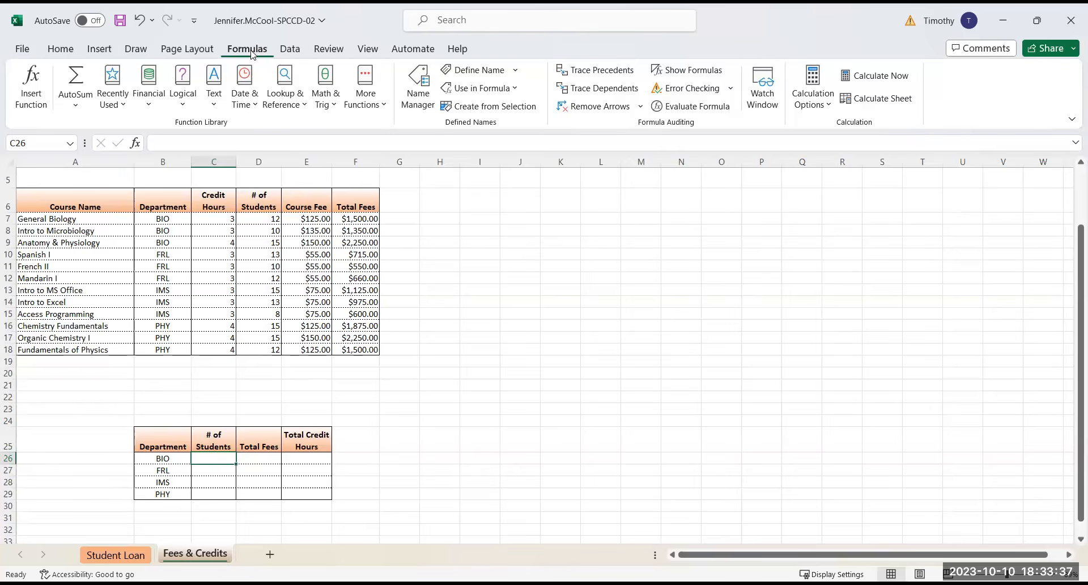
click(321, 103)
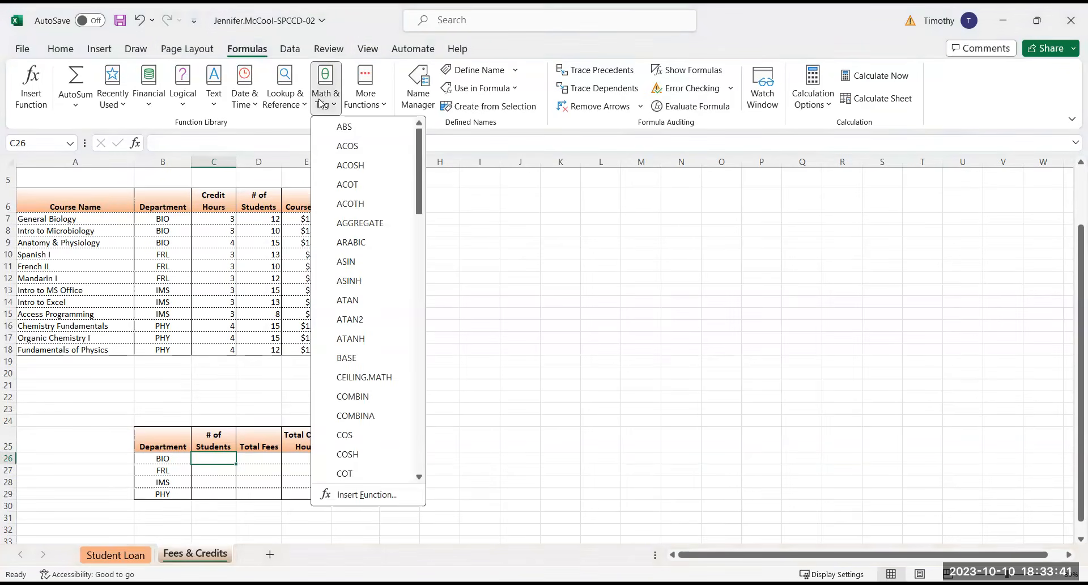
scroll(368, 289, down, 12)
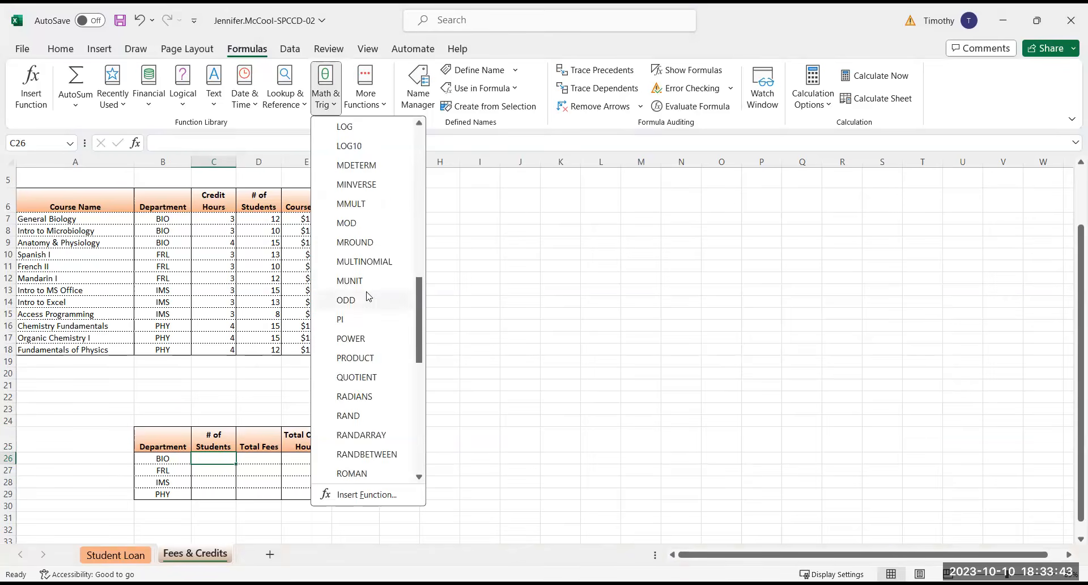
scroll(367, 296, down, 6)
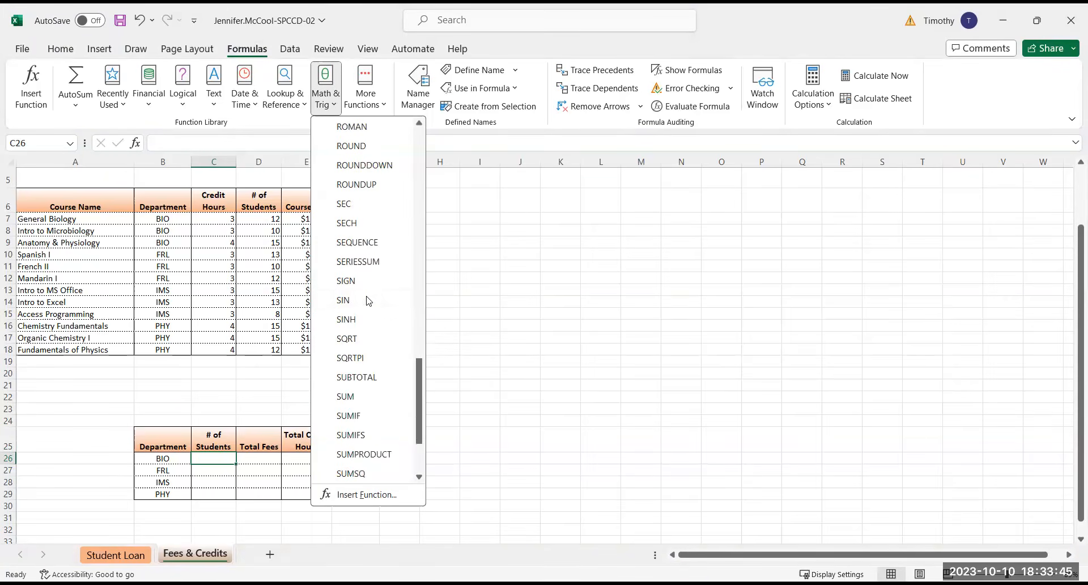
click(349, 420)
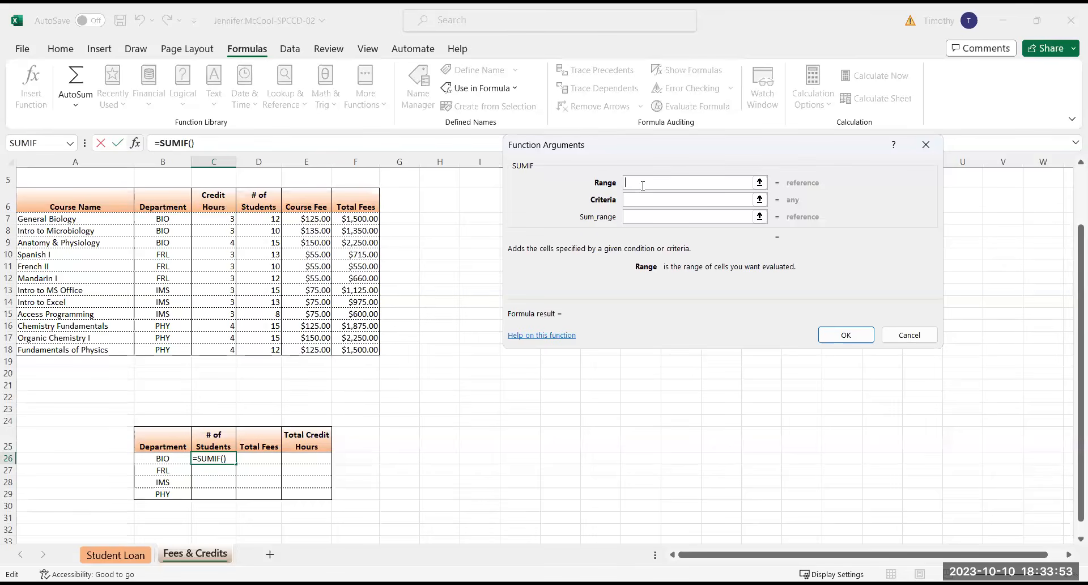
click(163, 218)
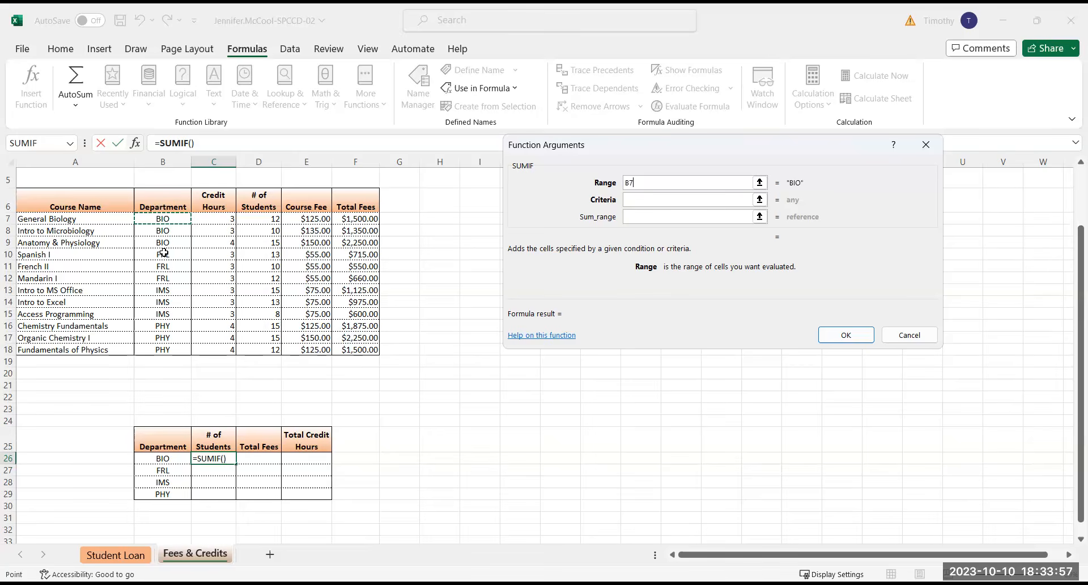
key(ctrl+shift+Down)
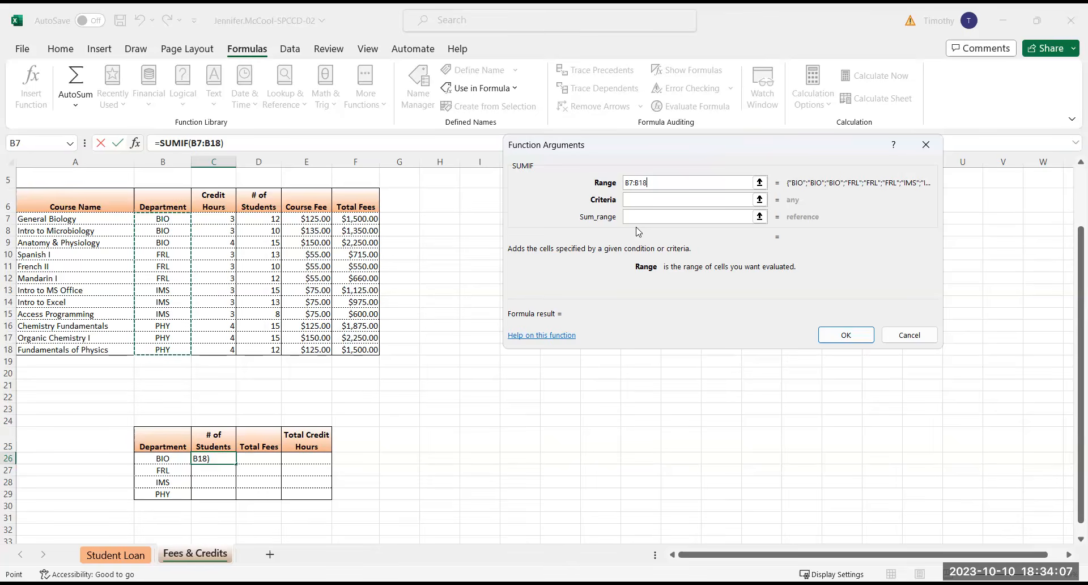
key(F4)
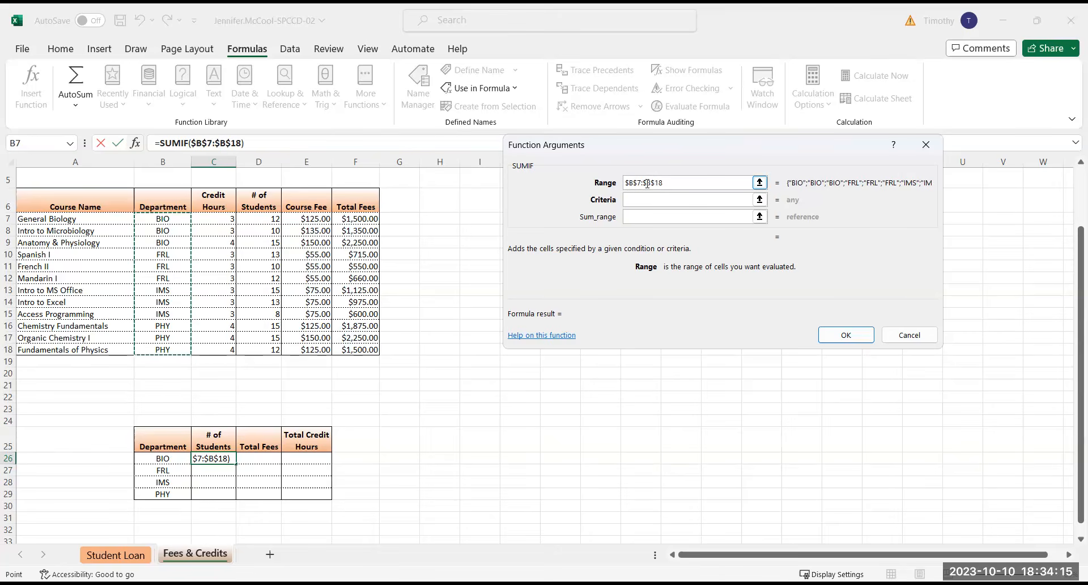
Set the SUMIF criteria to the BIO department cell as the mixed reference $B26
click(659, 202)
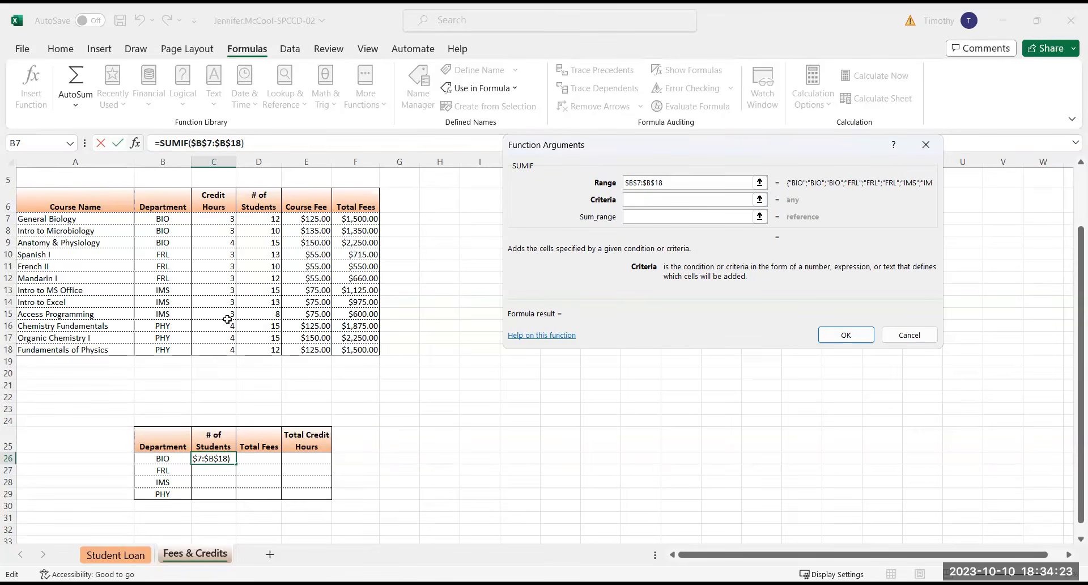
click(163, 459)
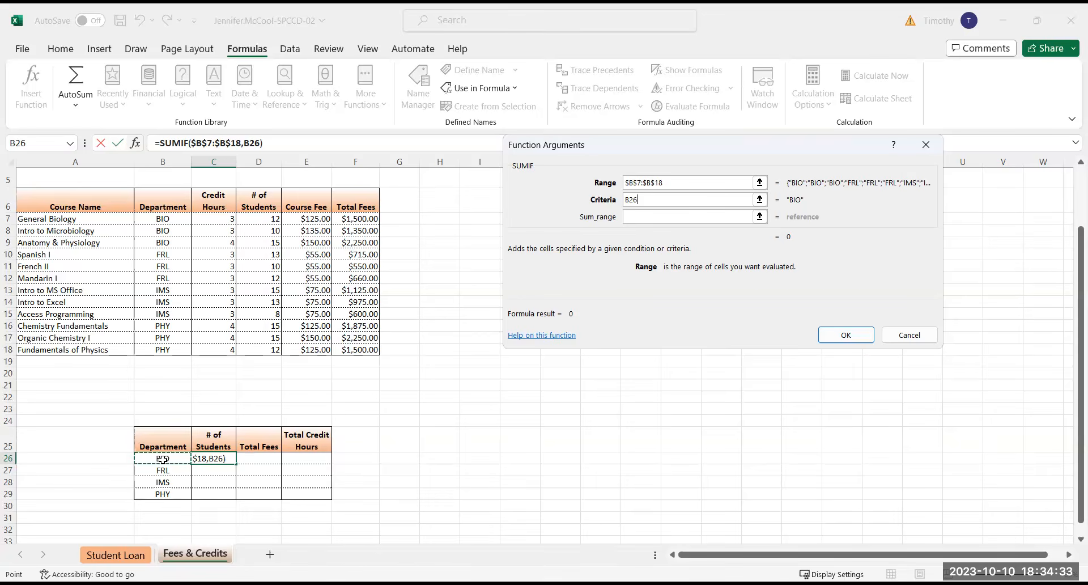
key(F4)
key(F4)
key(F4)
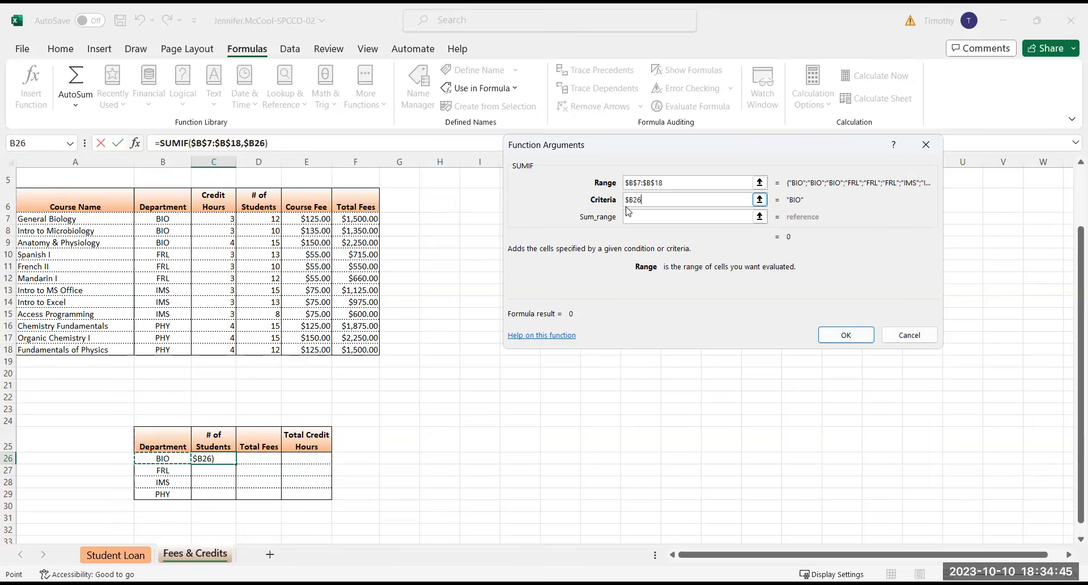
Set the sum range to the student numbers as $D$7:$D$18 and complete the SUMIF function in C26
click(644, 218)
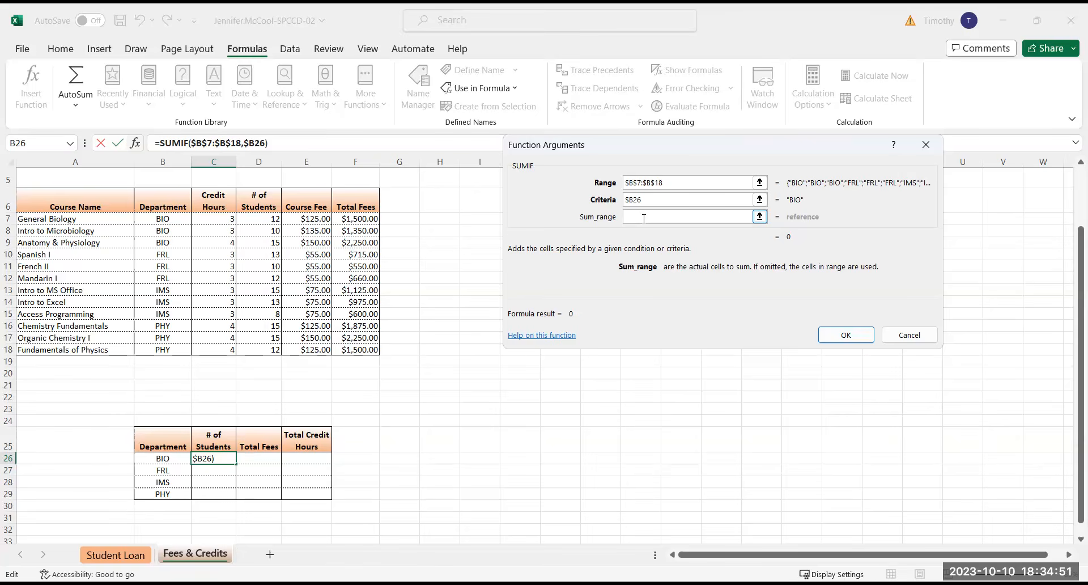
click(270, 216)
shift+click(266, 351)
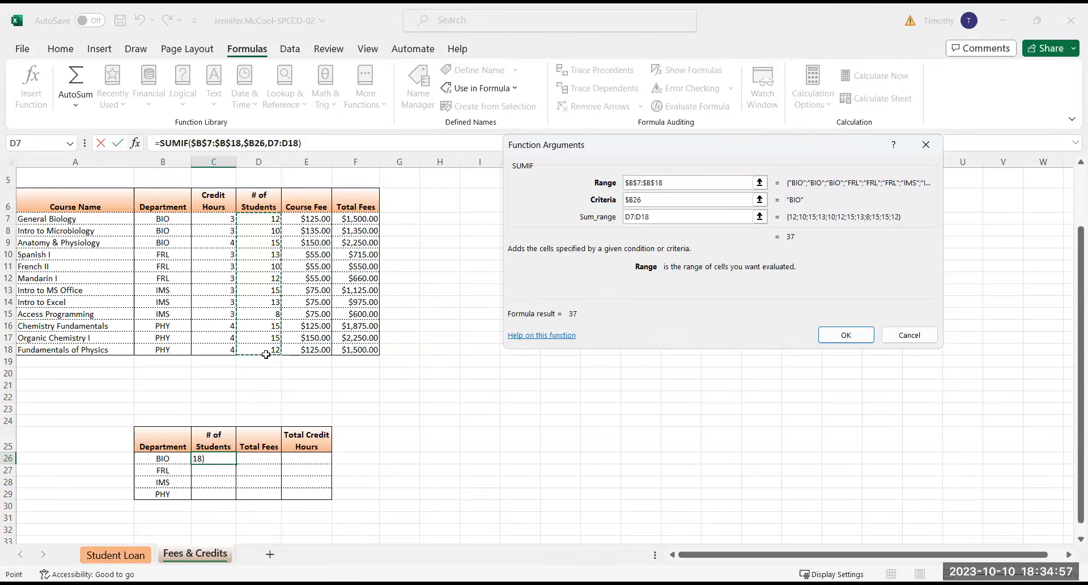
key(F4)
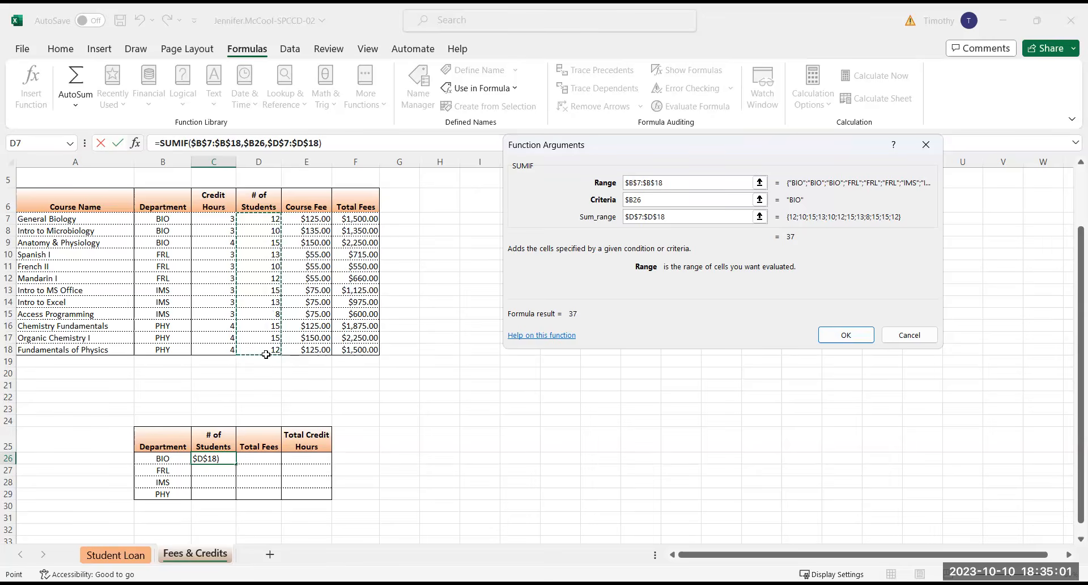
click(846, 335)
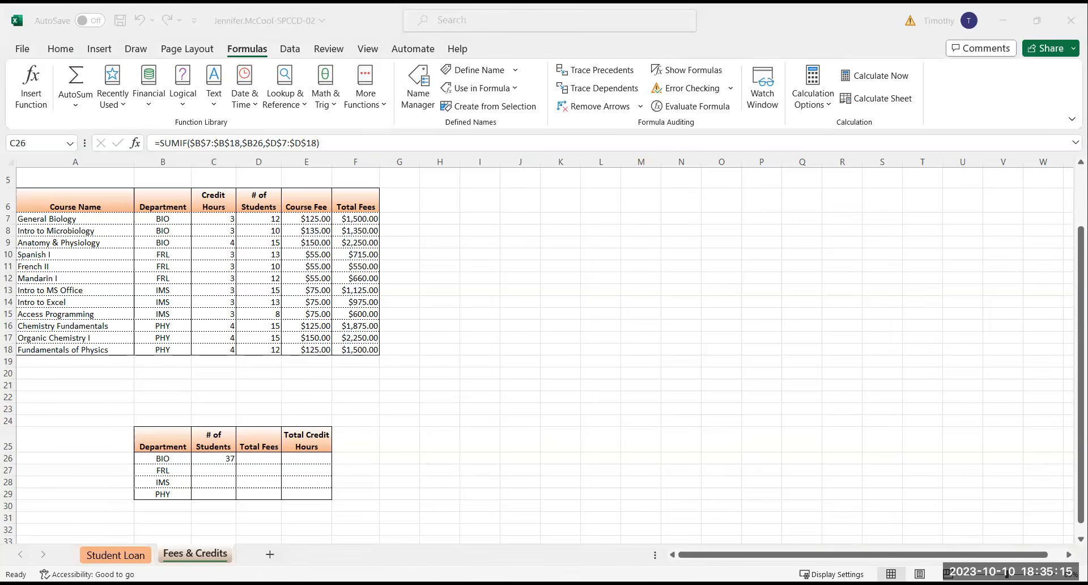
Copy the SUMIF formula from C26 down to C29 for the remaining departments
click(220, 458)
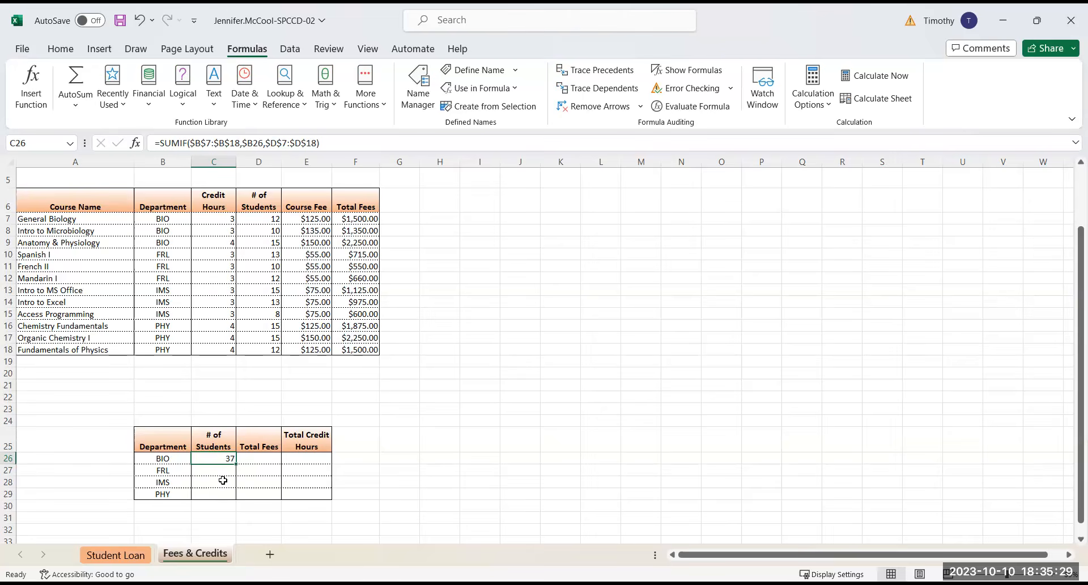
drag(235, 464, 235, 496)
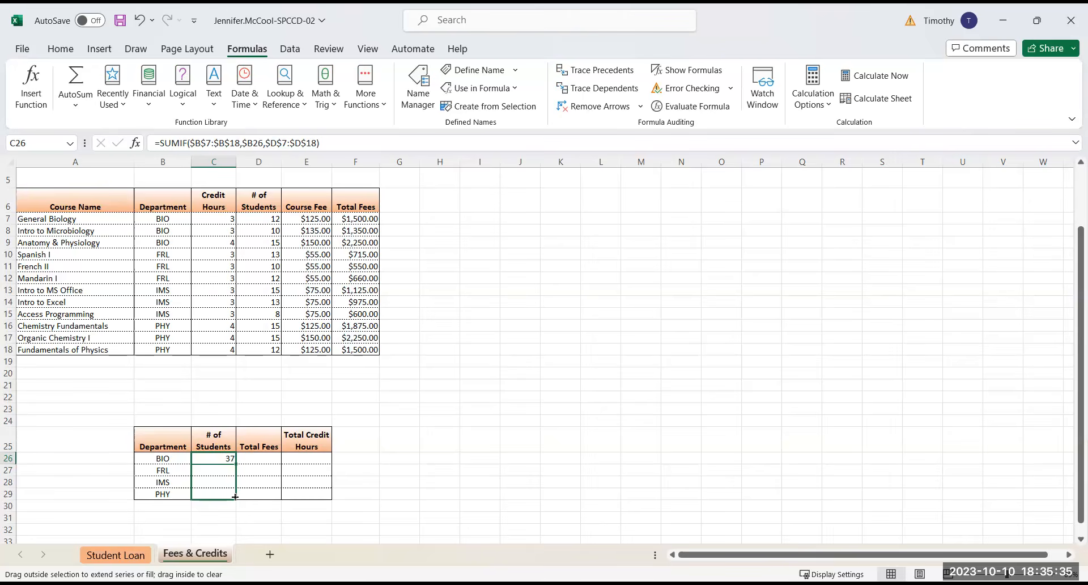
drag(236, 497, 235, 497)
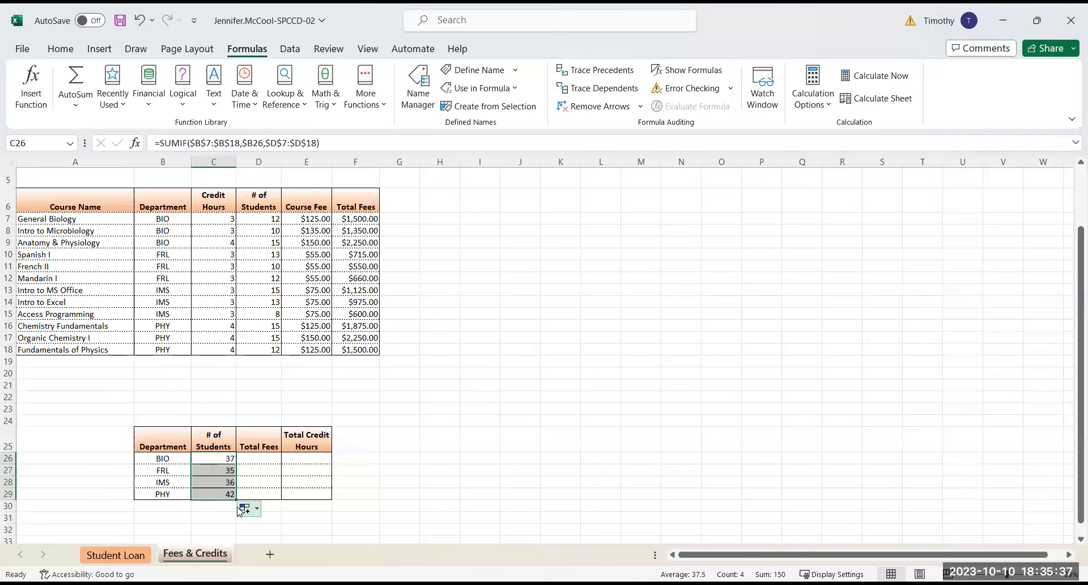
click(257, 510)
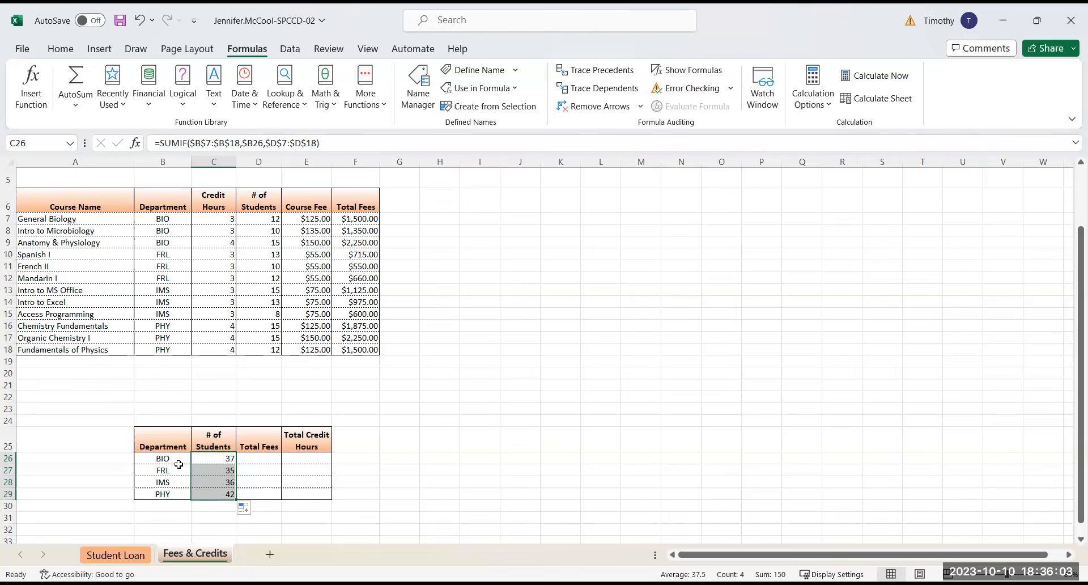
Copy the SUMIF formula from C26 across to D26:E26, filling without formatting
click(210, 458)
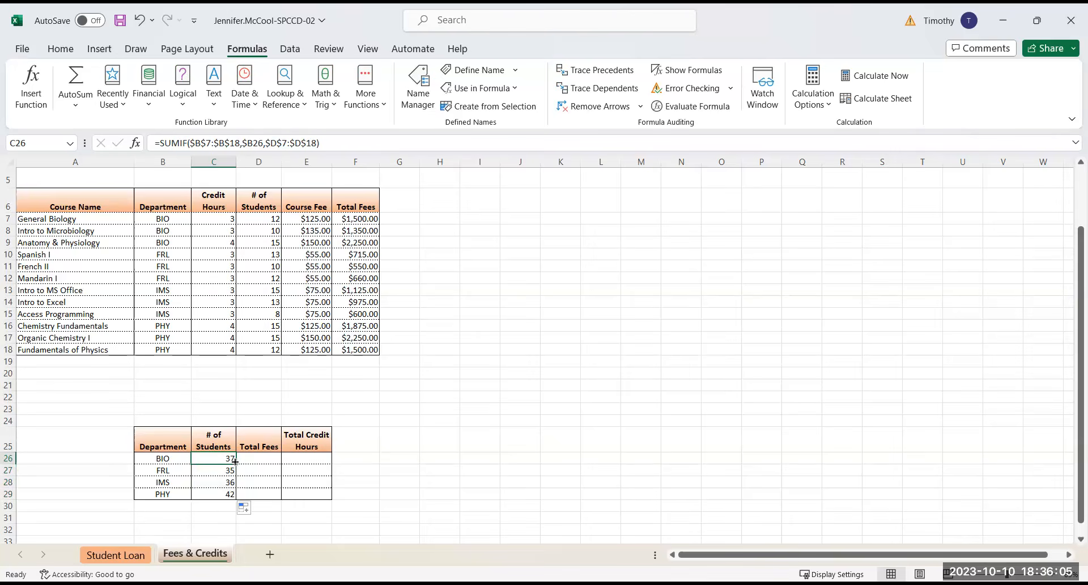
drag(236, 463, 319, 461)
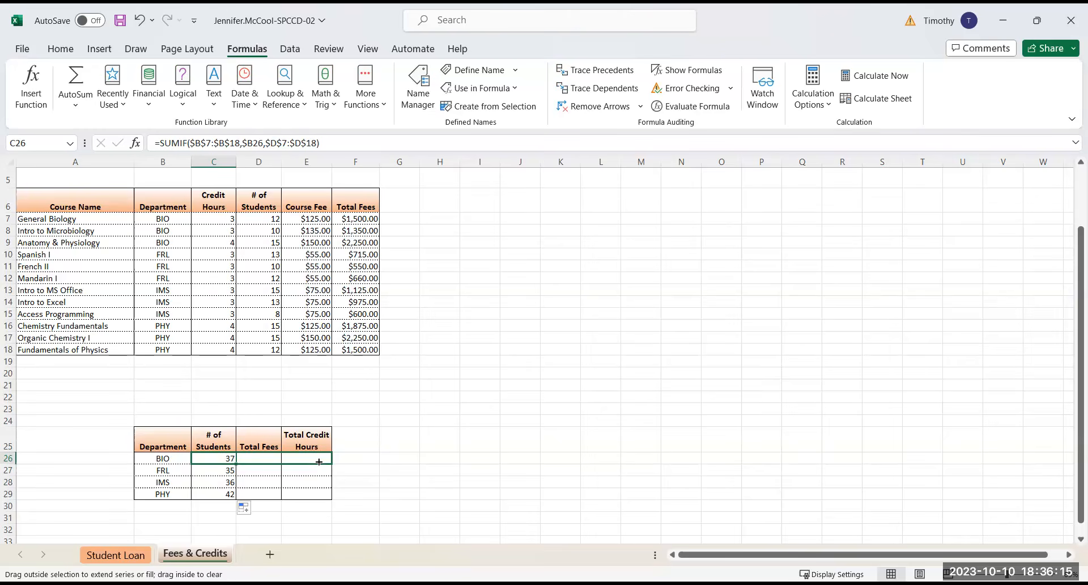
drag(319, 462, 320, 462)
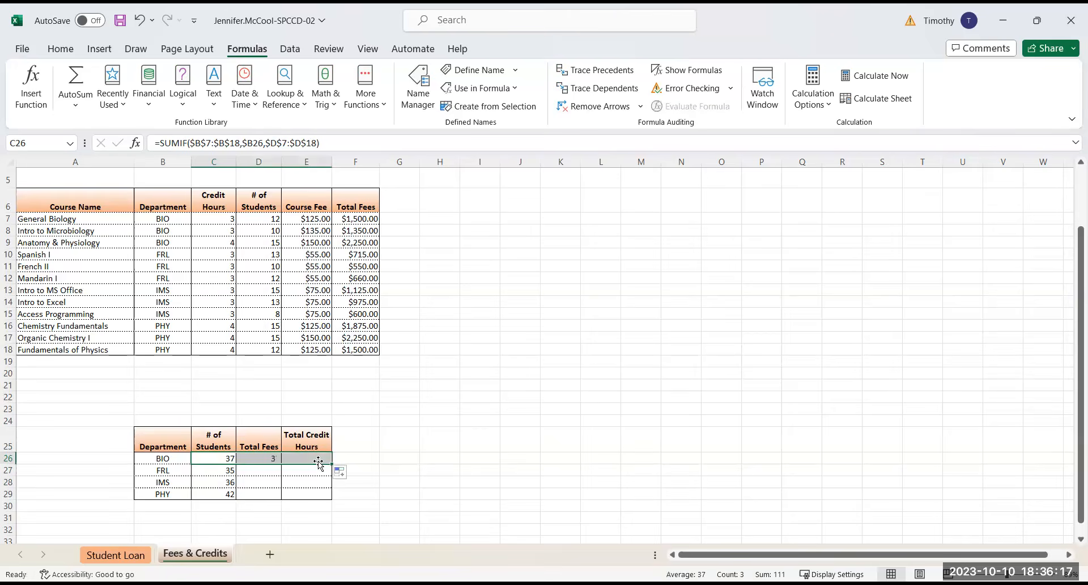
click(351, 473)
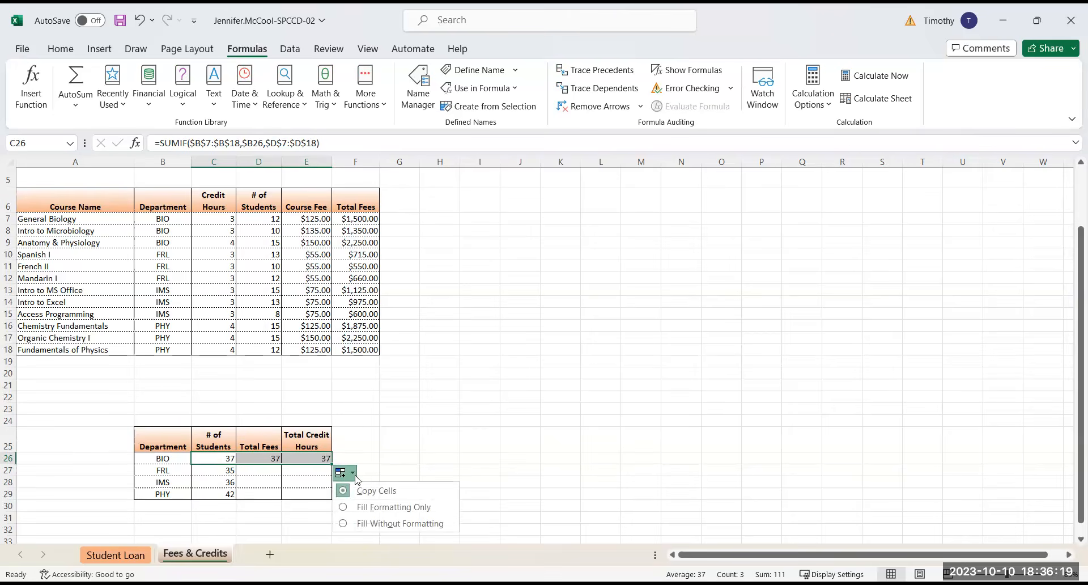
click(362, 522)
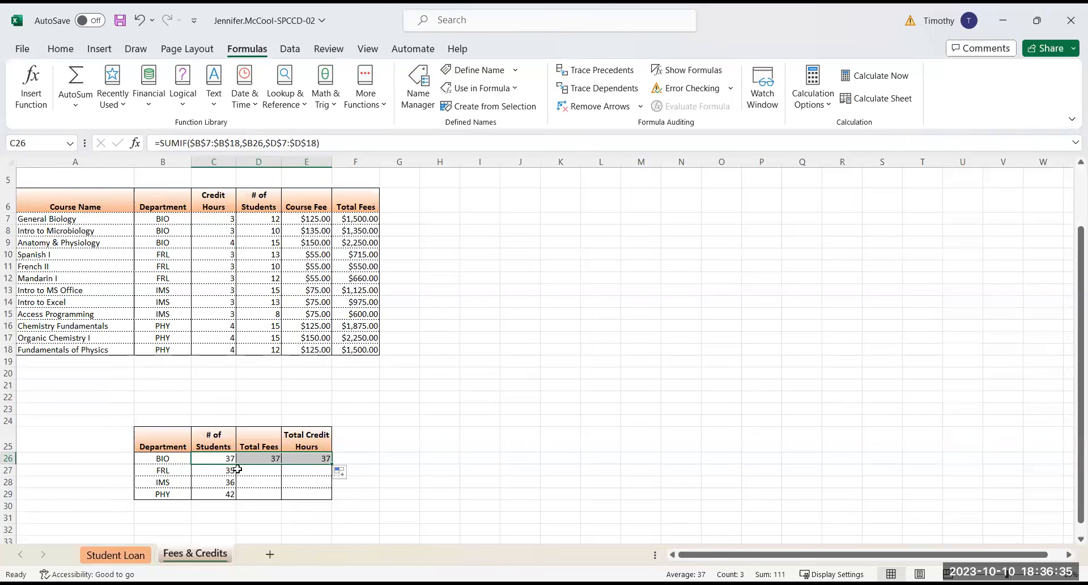
Trace the precedents of the copied BIO total fees formula in D26
click(214, 458)
click(266, 457)
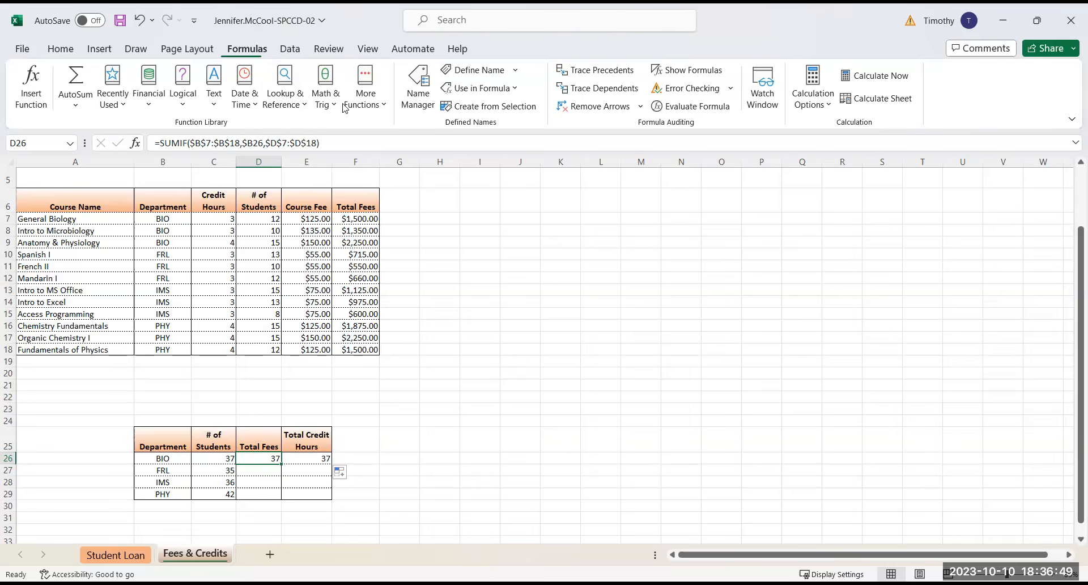
click(597, 72)
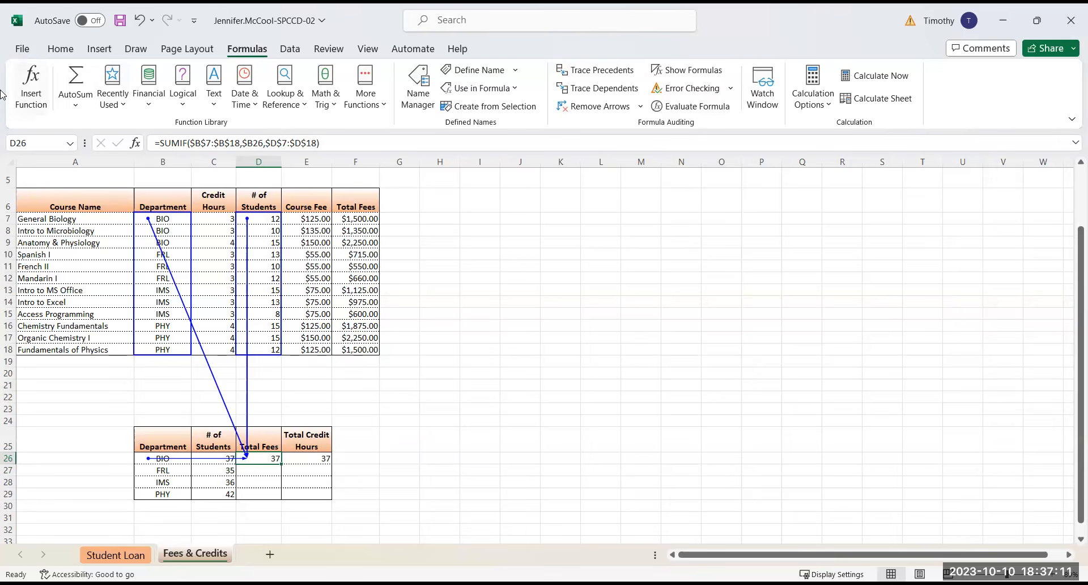
Try changing the SUMIF evaluation range in D26 to the total fees as $F$7:$F$18, and ignore the inconsistent formula error
click(32, 98)
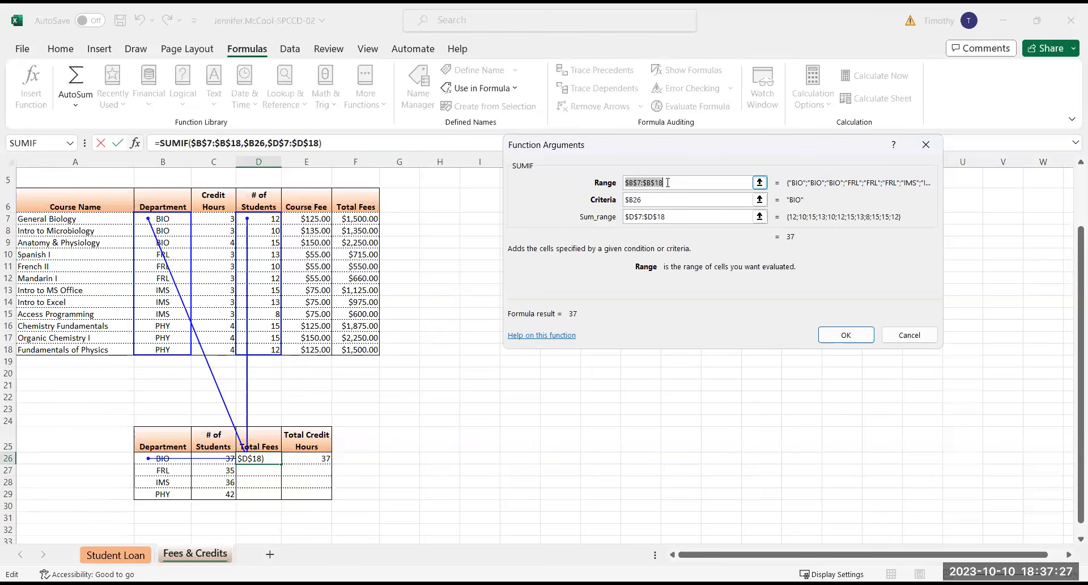
drag(363, 218, 364, 348)
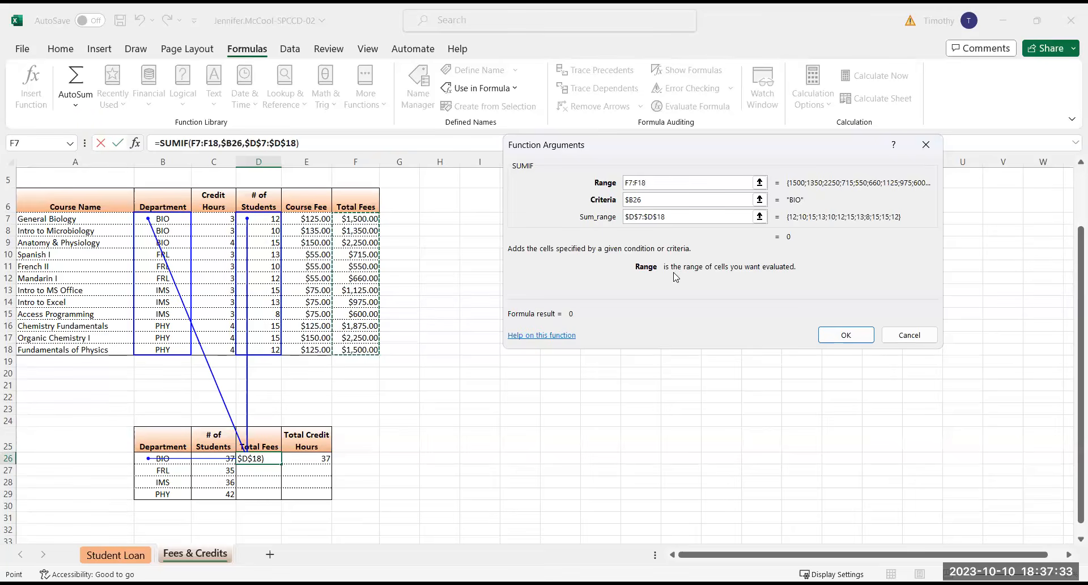
key(F4)
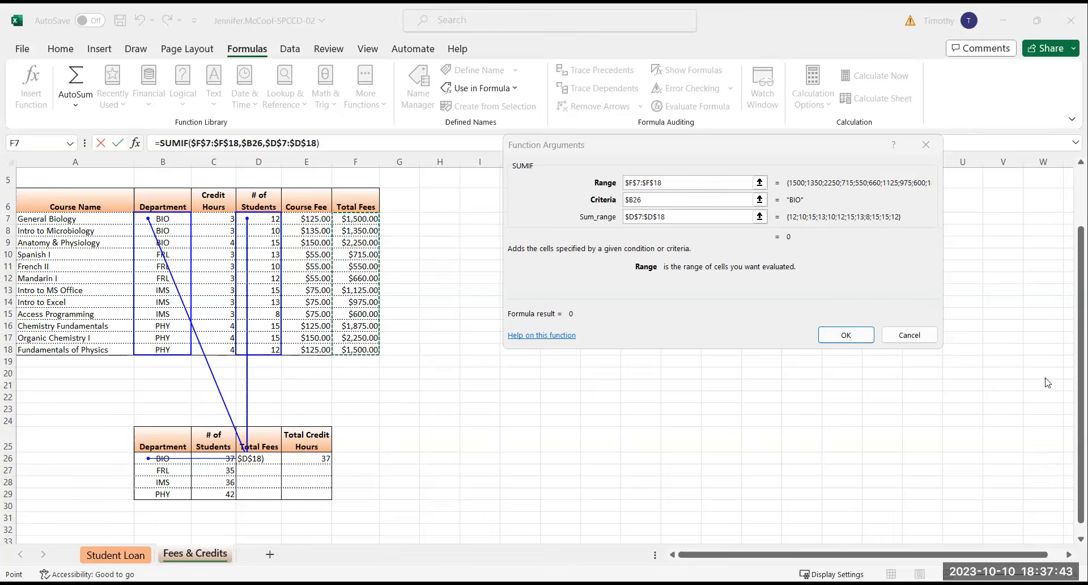
click(845, 335)
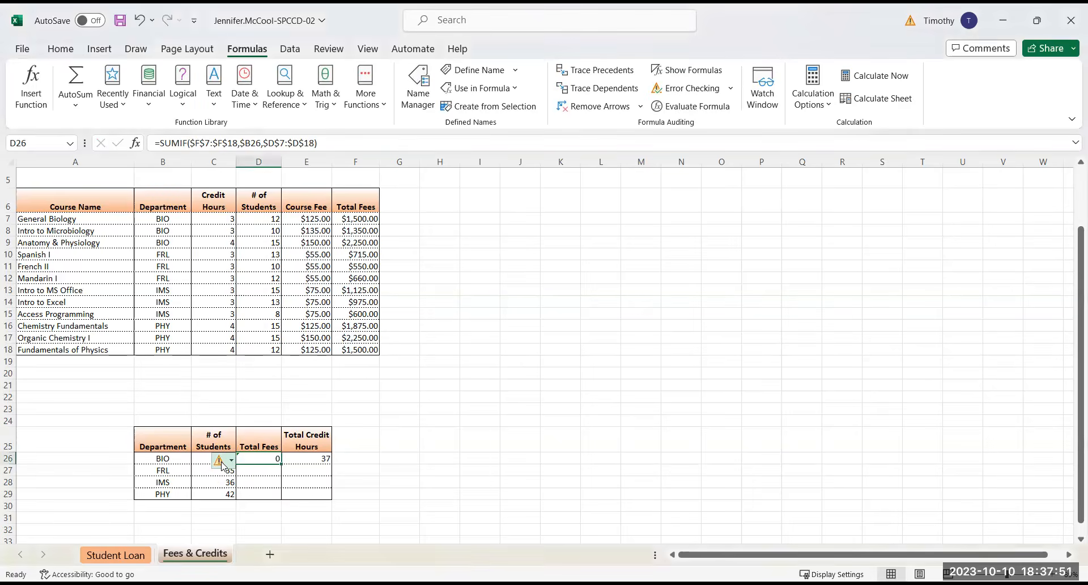
click(232, 461)
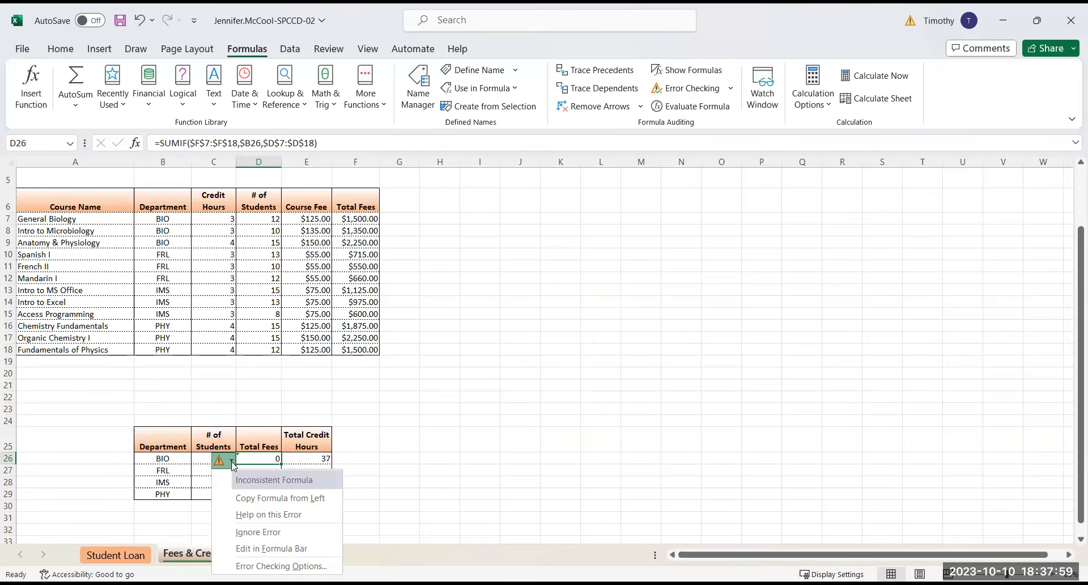
click(249, 532)
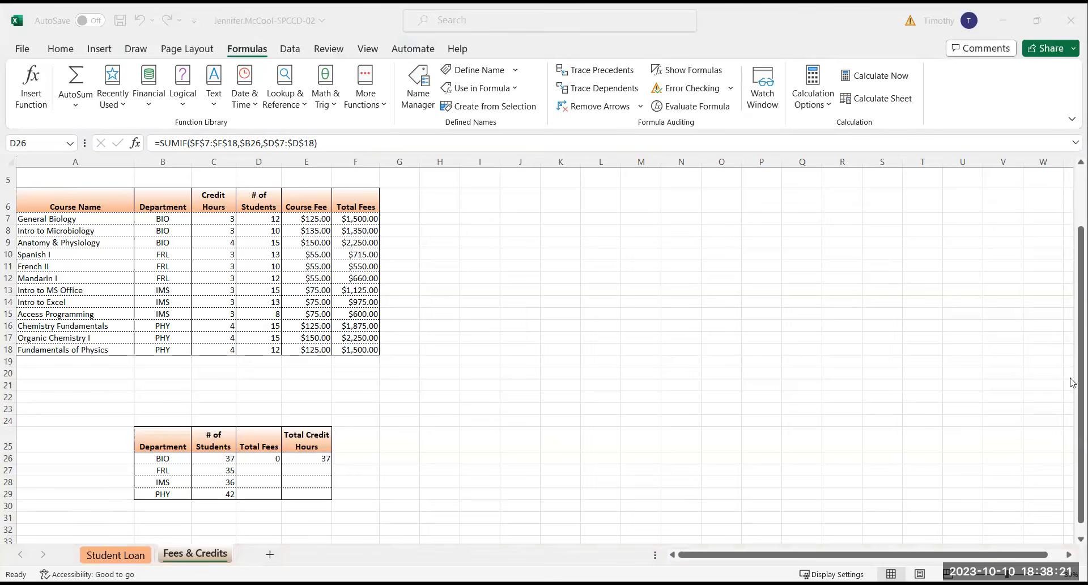
Trace the precedents of the edited formula in D26 and review its SUMIF arguments
click(265, 458)
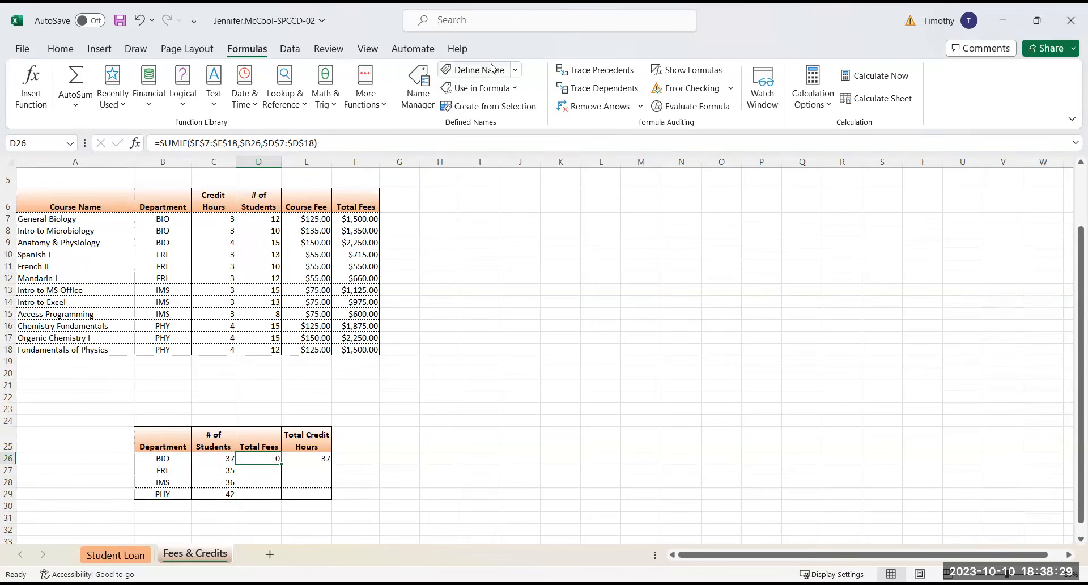
click(591, 72)
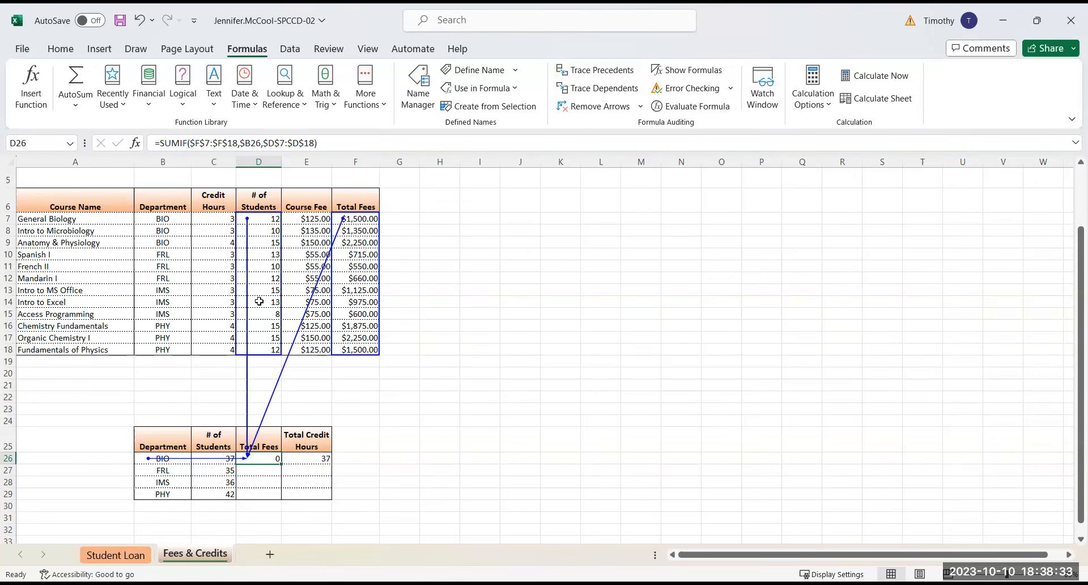
click(32, 87)
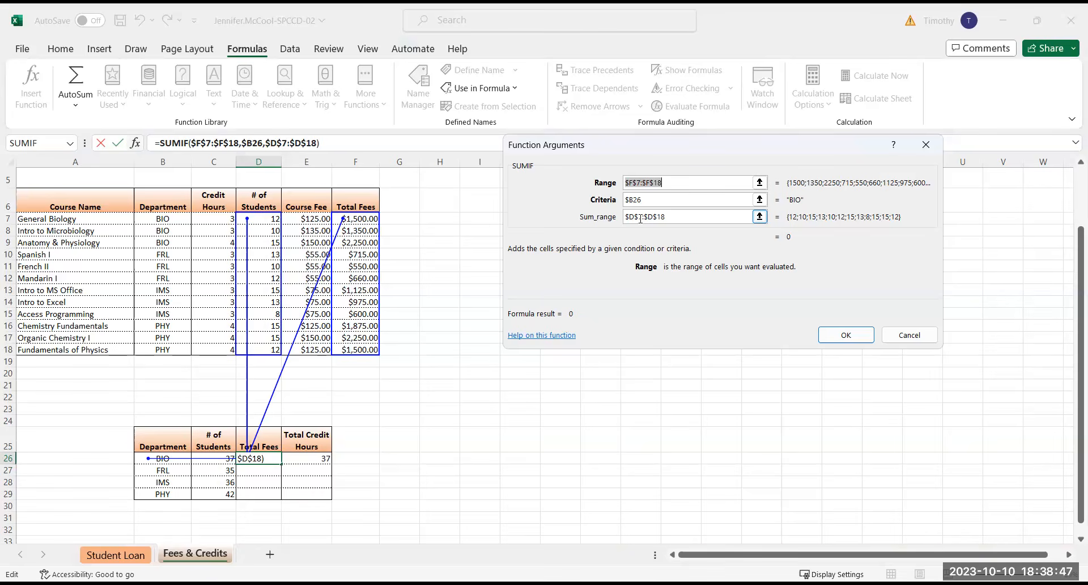
click(908, 335)
click(440, 440)
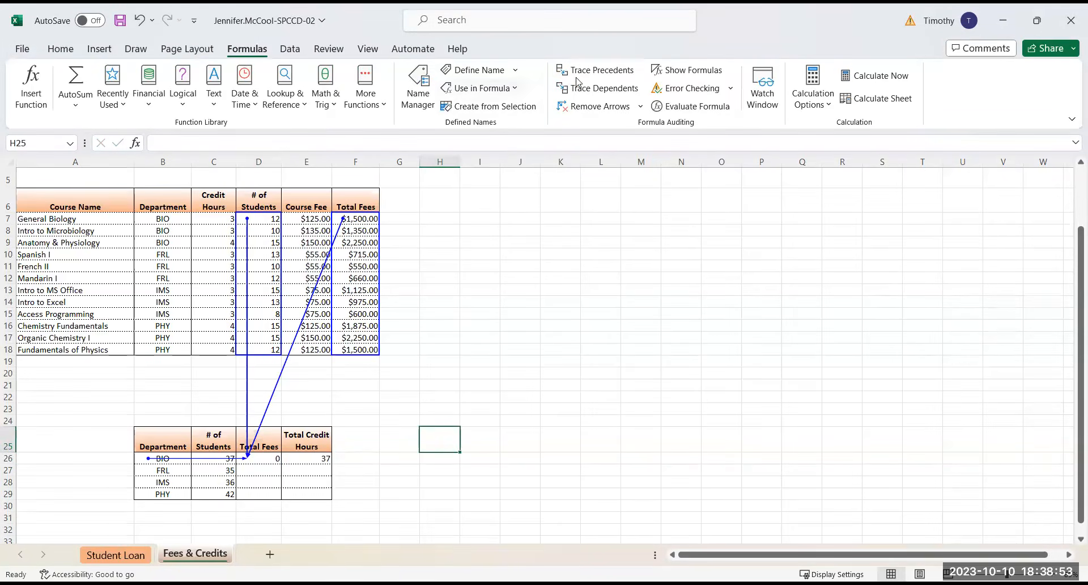
click(595, 70)
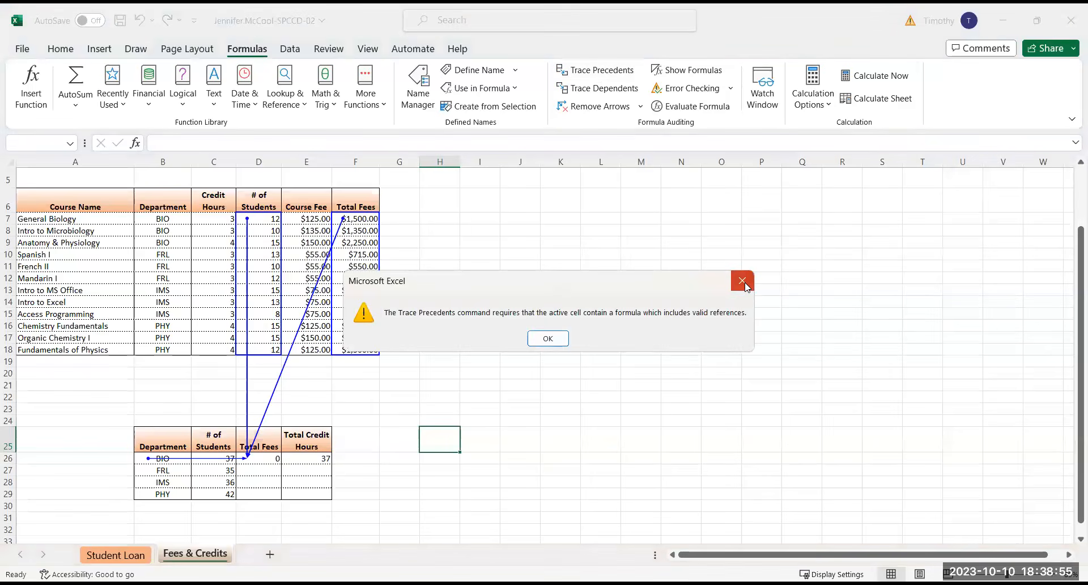
key(Return)
Clear the formula in D26 and refill it from C26, filling without formatting
click(262, 458)
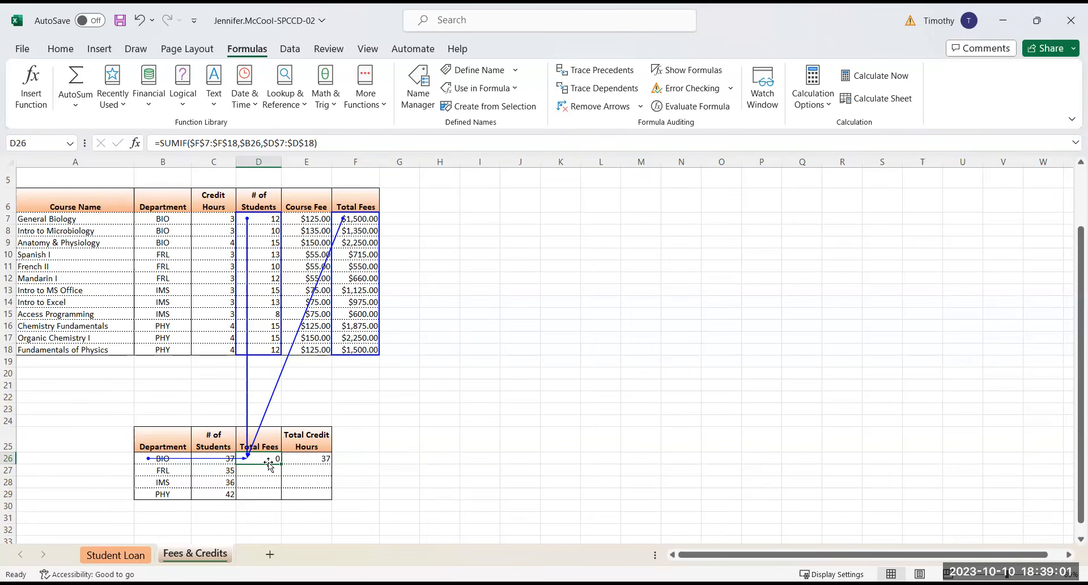
click(140, 22)
key(Delete)
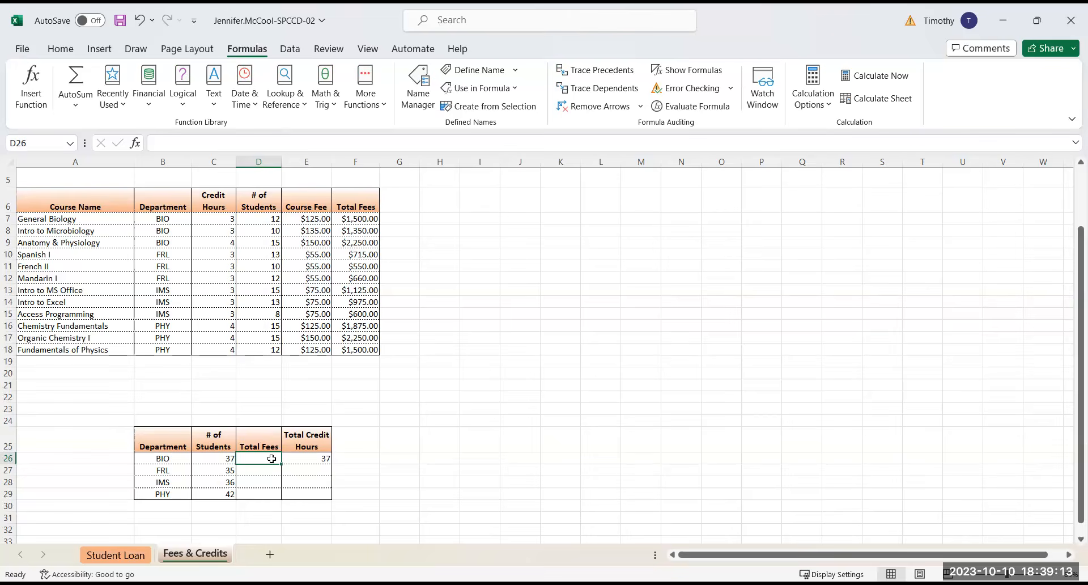
click(225, 458)
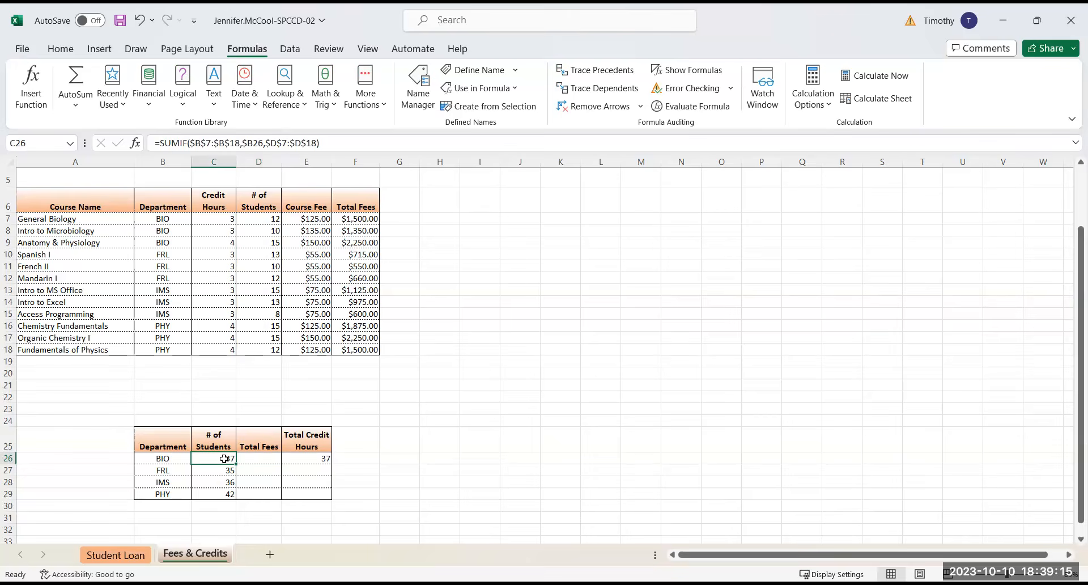
click(265, 459)
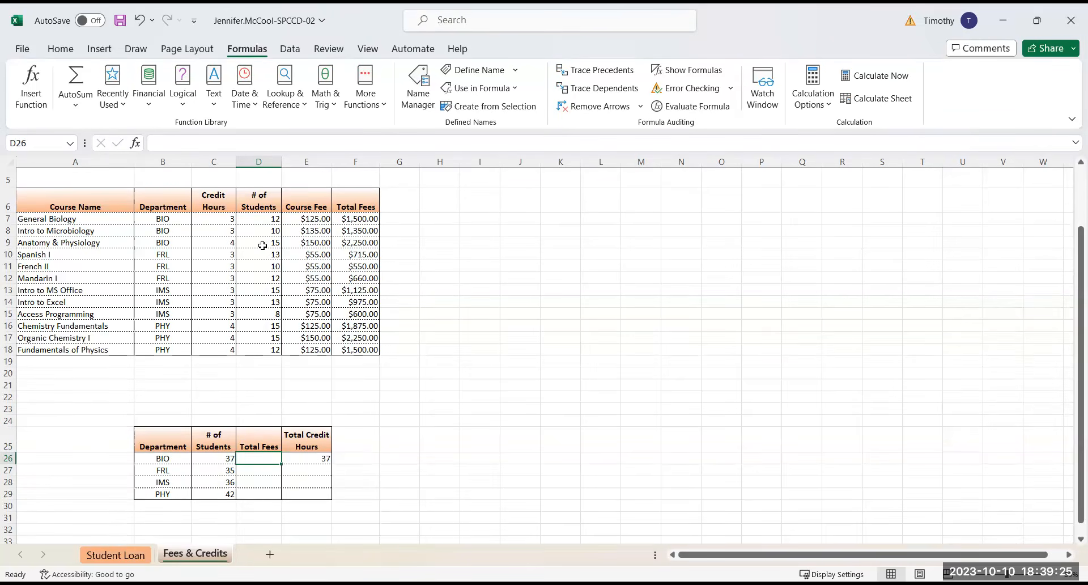
click(219, 459)
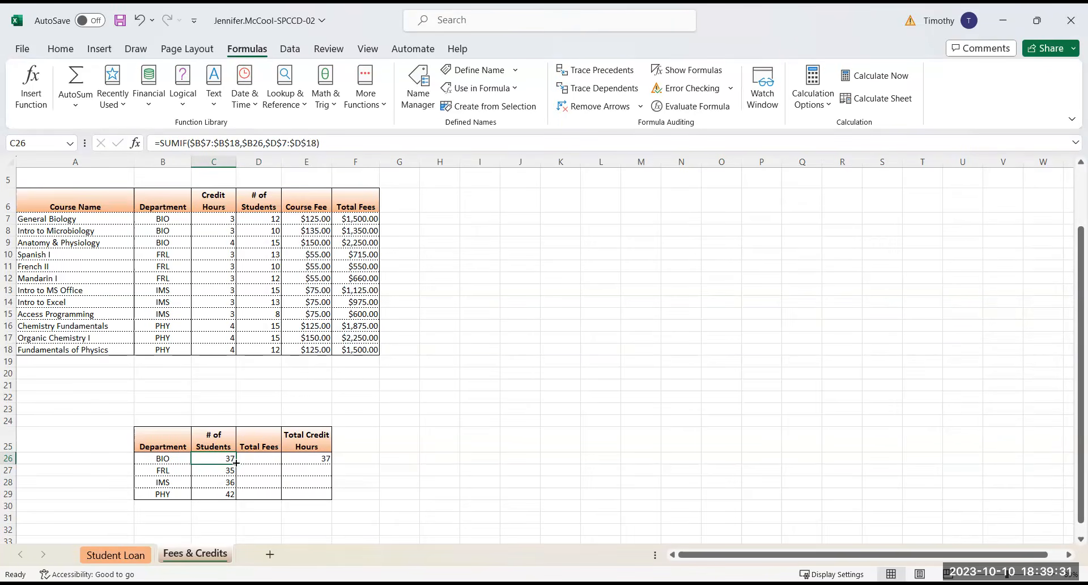
drag(237, 462, 274, 460)
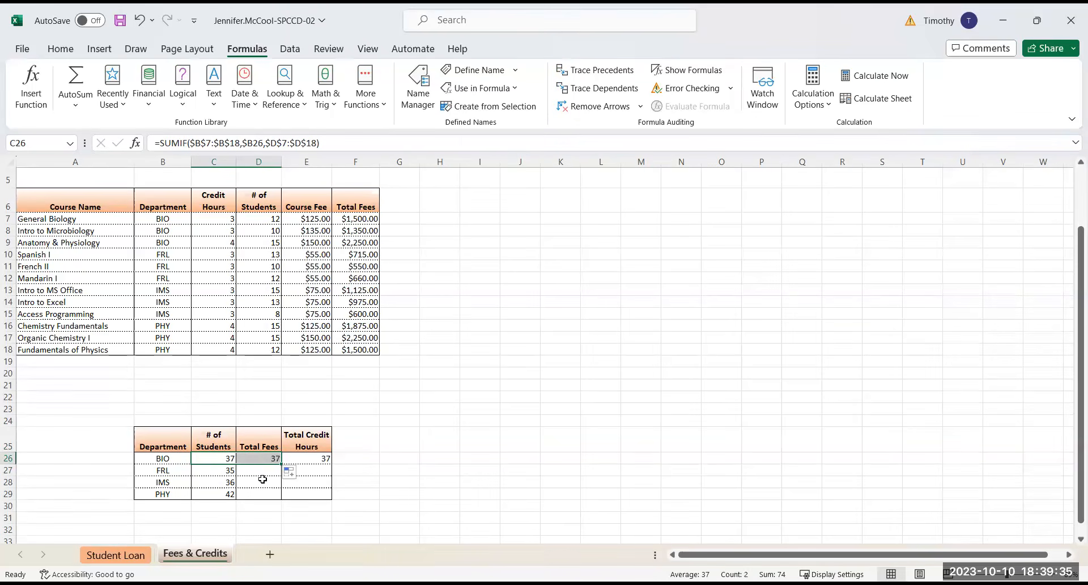
click(264, 460)
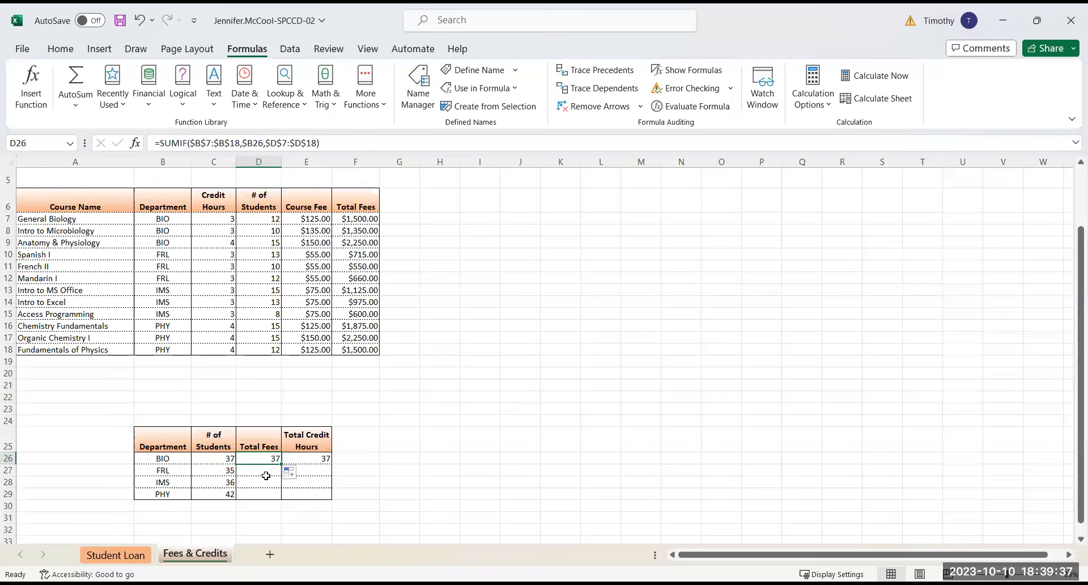
click(290, 472)
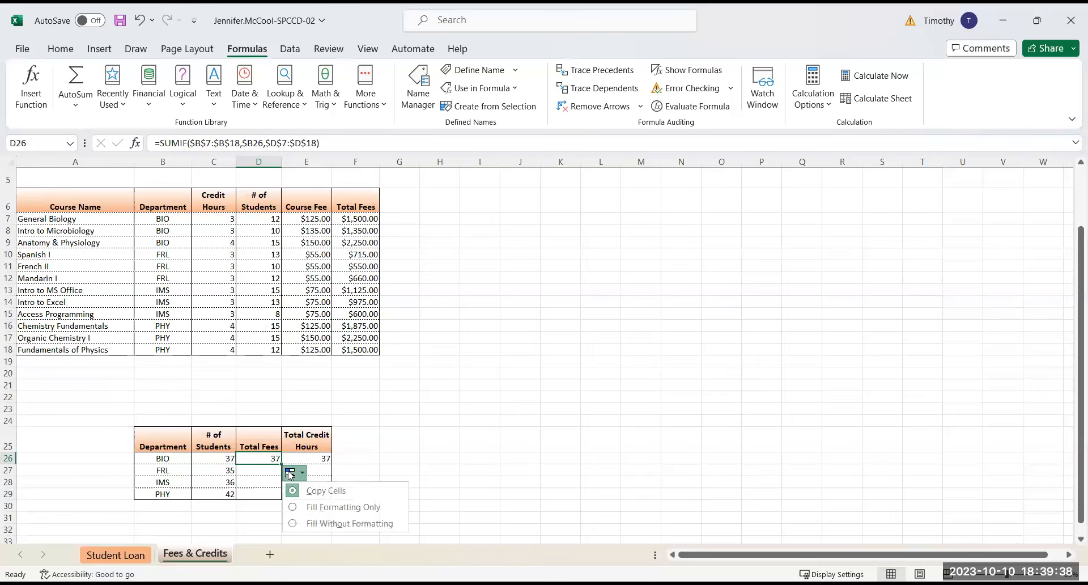
click(320, 523)
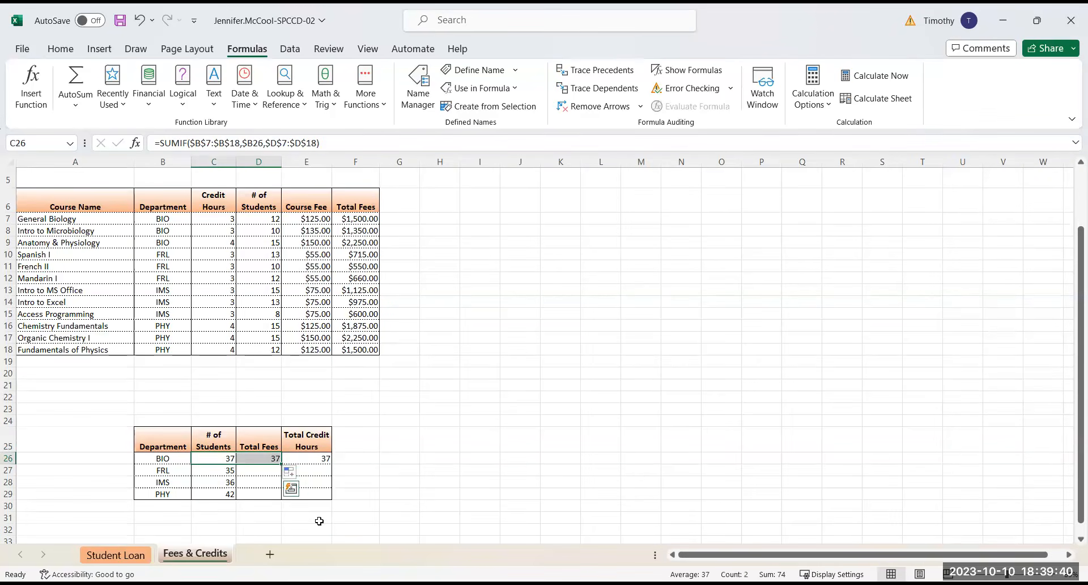
click(260, 473)
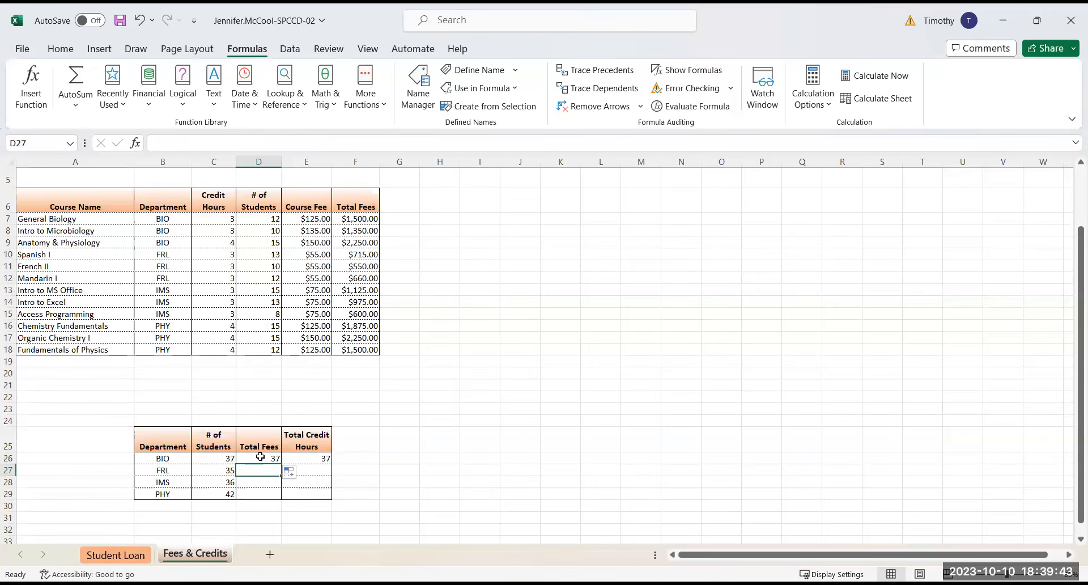
Trace the precedents of D26 and set its SUMIF sum range to the total fees as $F$7:$F$18
click(260, 457)
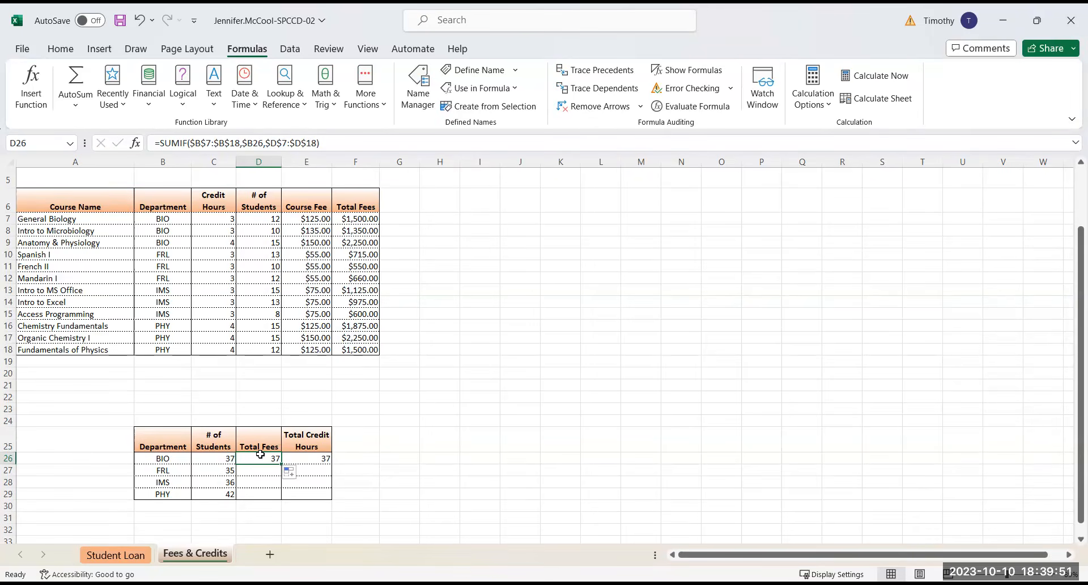
click(585, 77)
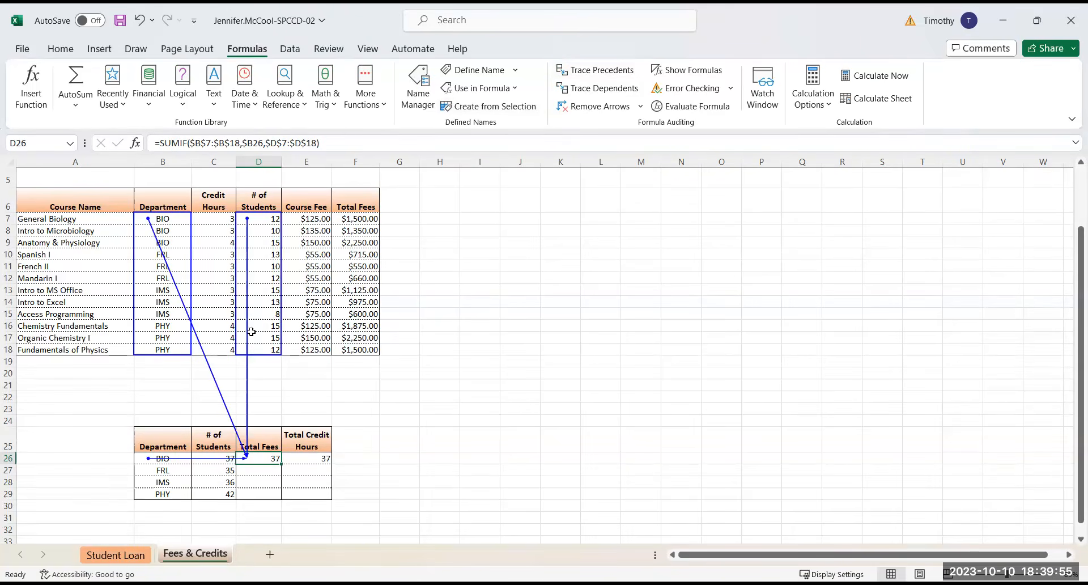
click(25, 85)
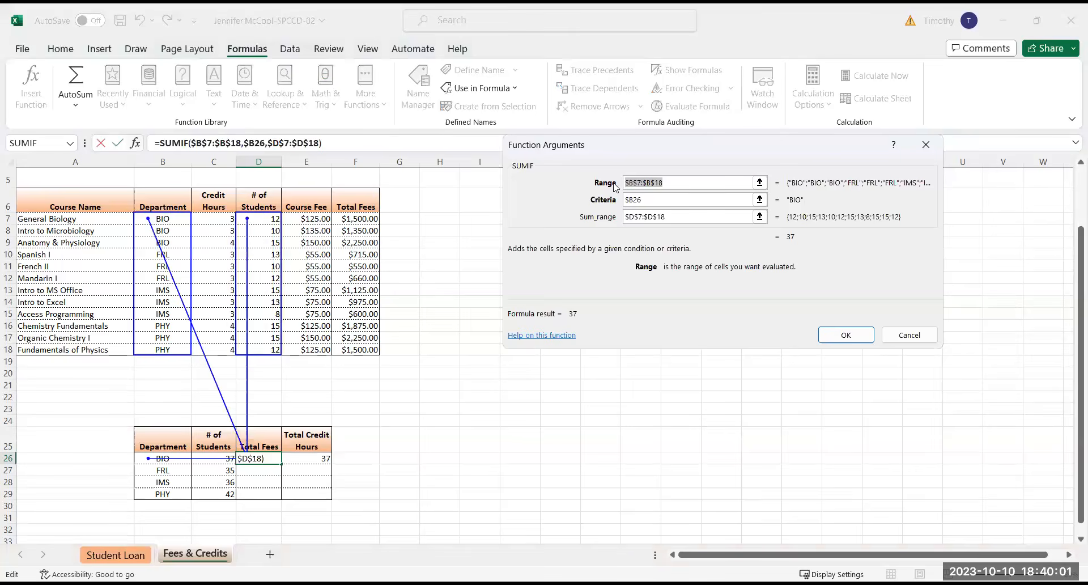
click(677, 219)
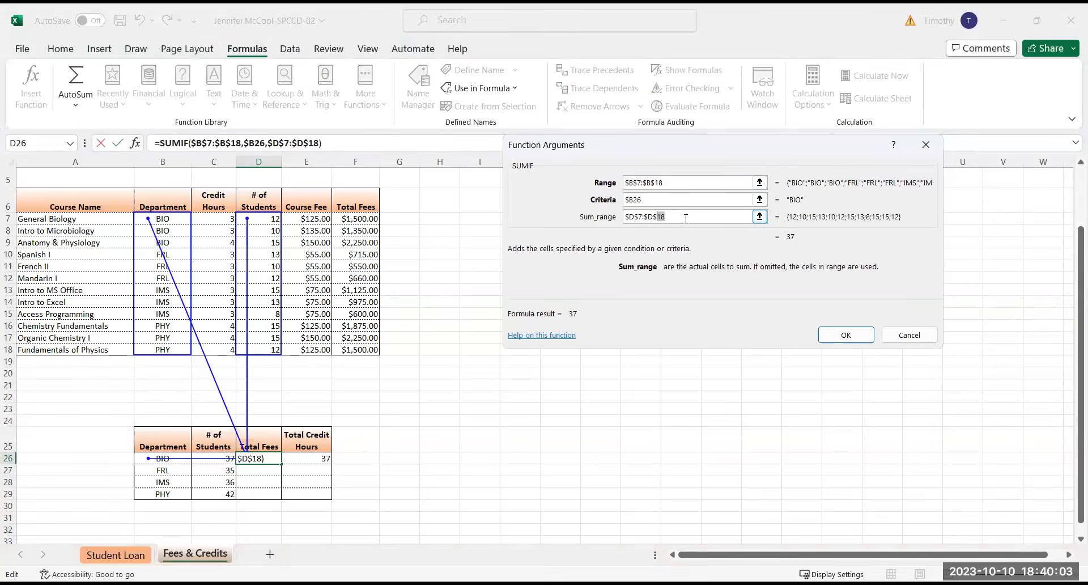
drag(664, 216, 612, 220)
click(352, 216)
drag(357, 335, 356, 350)
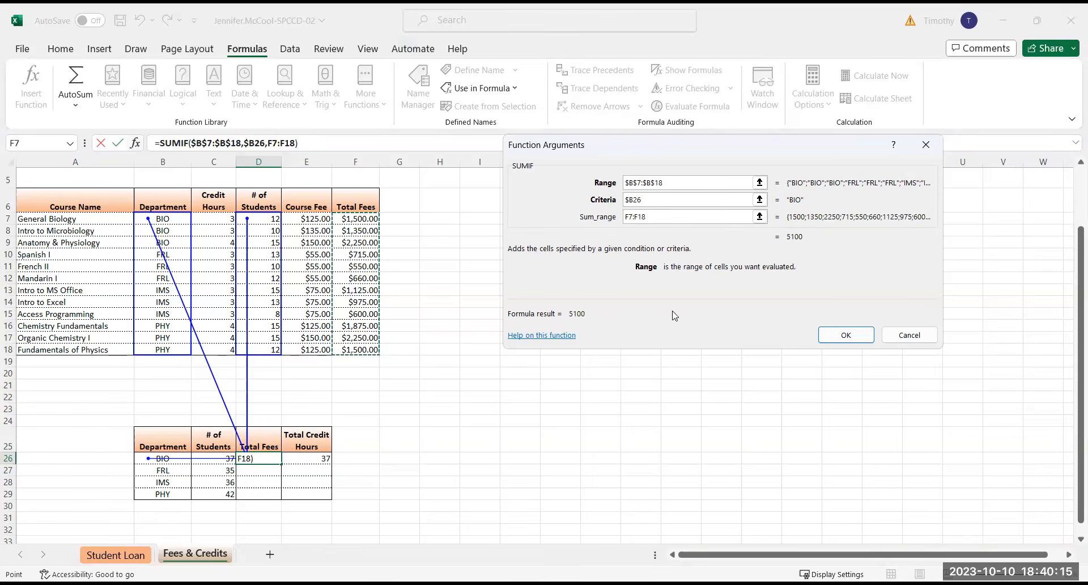
key(F4)
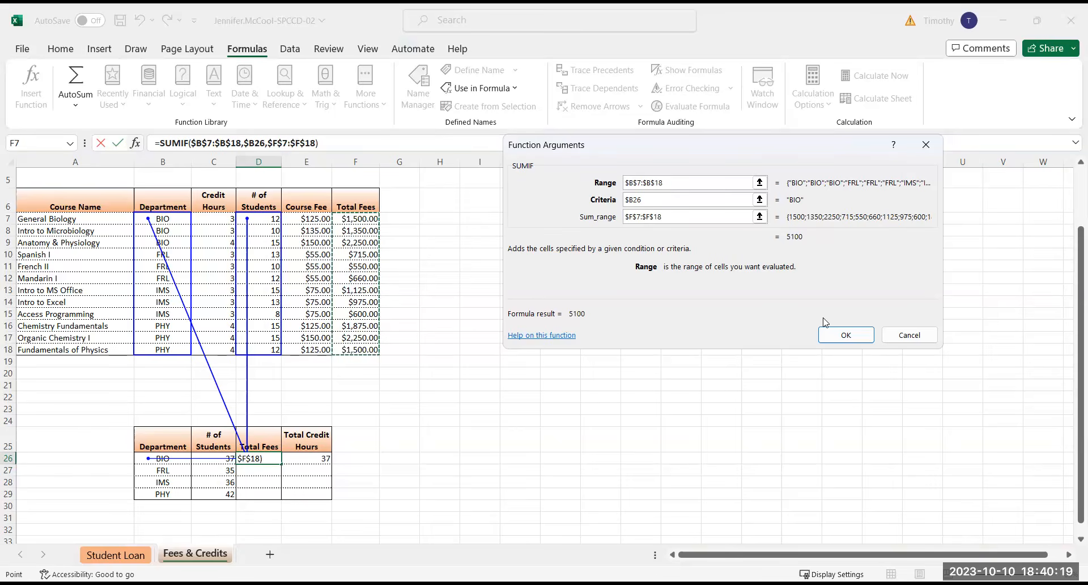
click(851, 335)
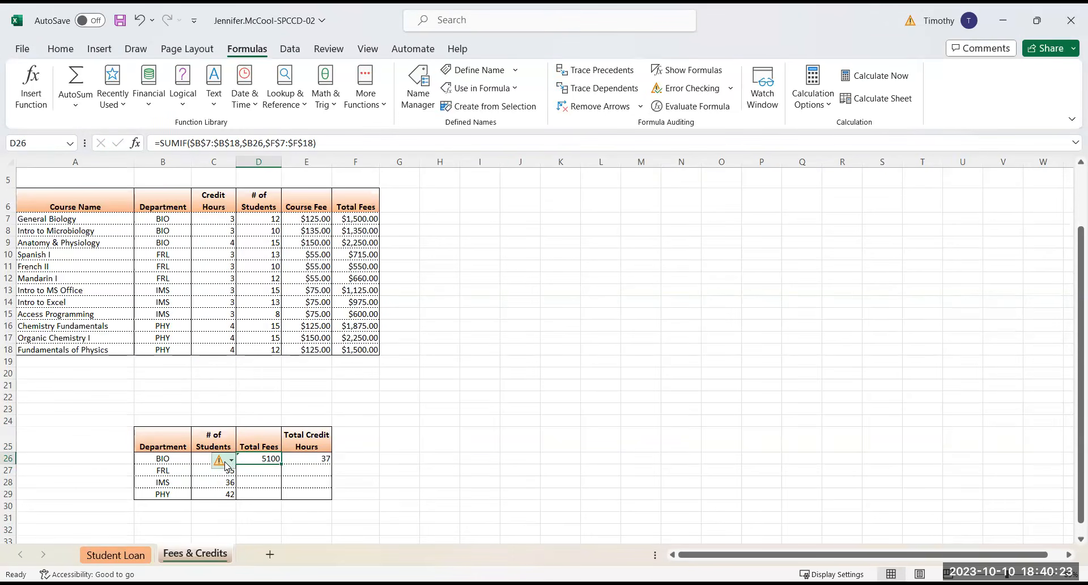
Ignore the inconsistent formula error flagged on the BIO total fees in D26
mouse_move(229, 464)
click(232, 462)
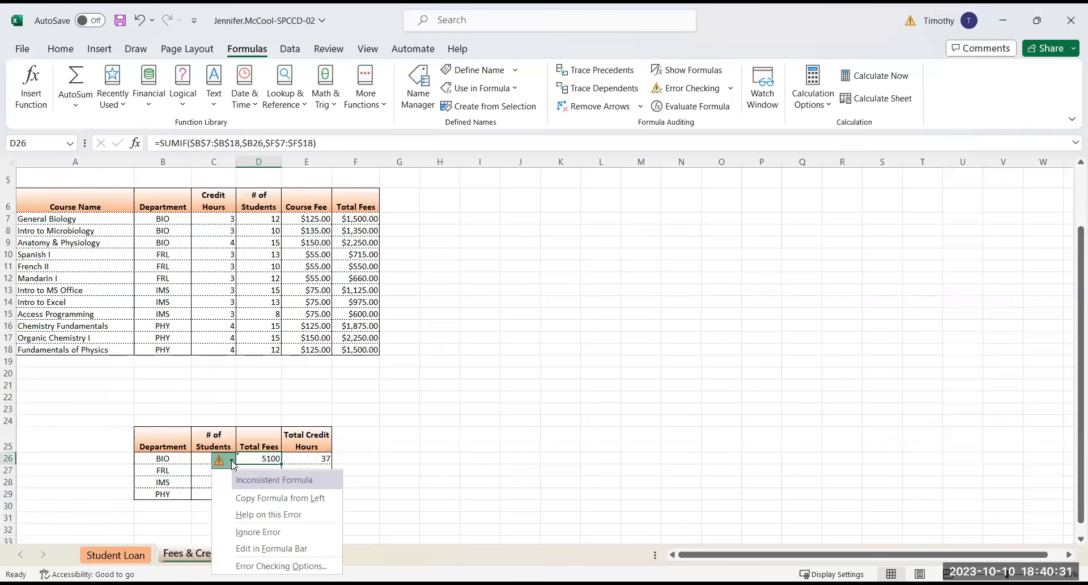
click(260, 533)
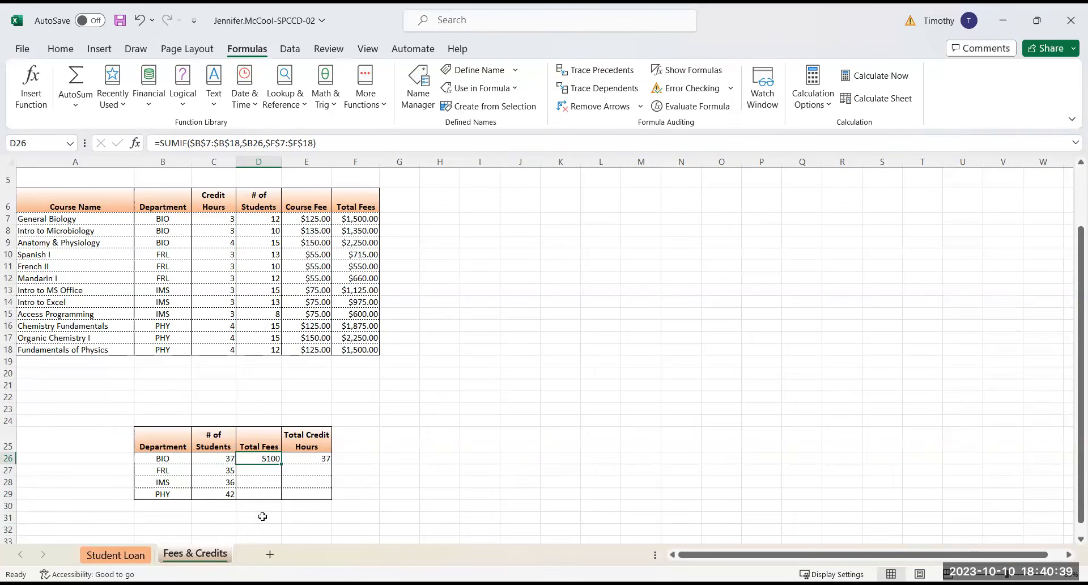
Copy the total fees SUMIF formula from D26 down to D29 for the remaining departments
click(260, 474)
click(267, 481)
click(267, 459)
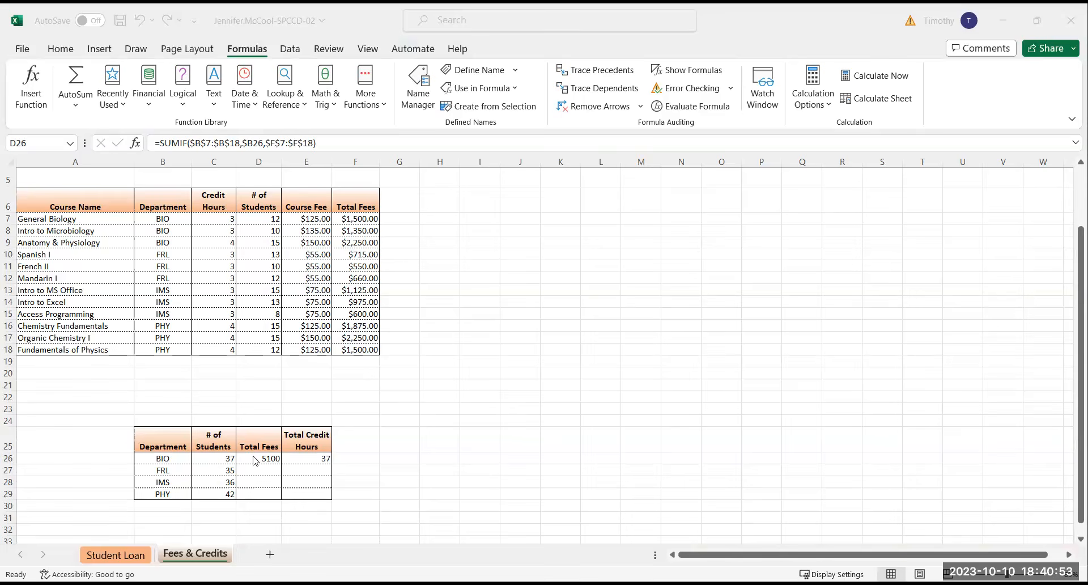
click(281, 460)
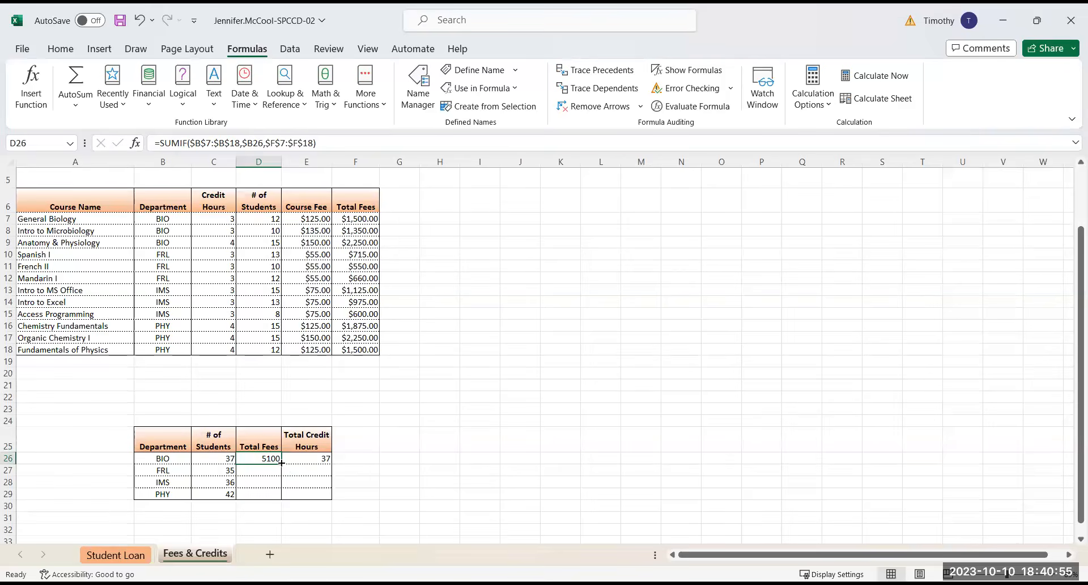
drag(282, 463, 280, 498)
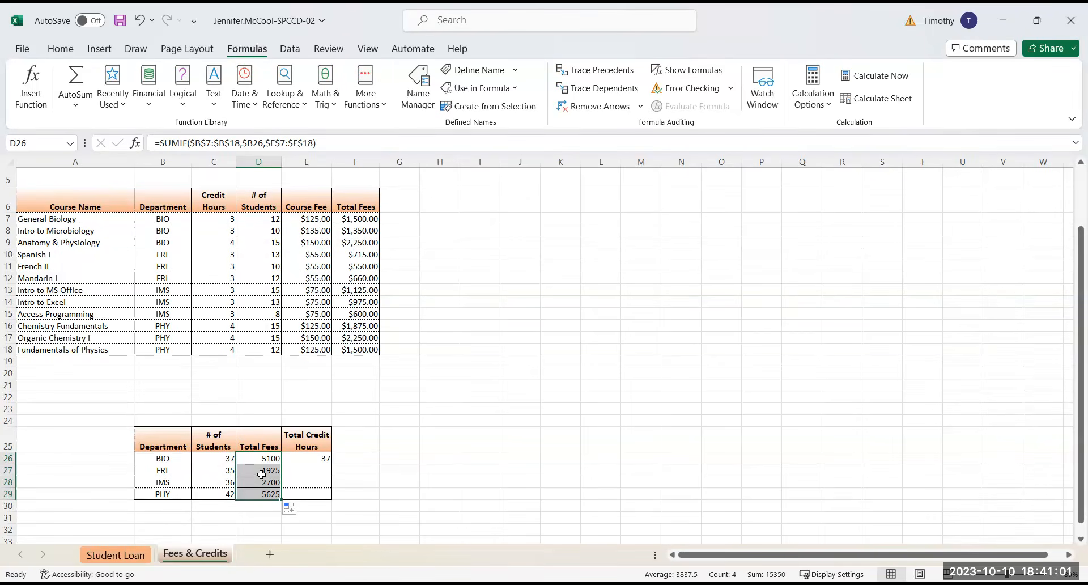
Format the department total fees in D26:D29 as Currency
click(60, 48)
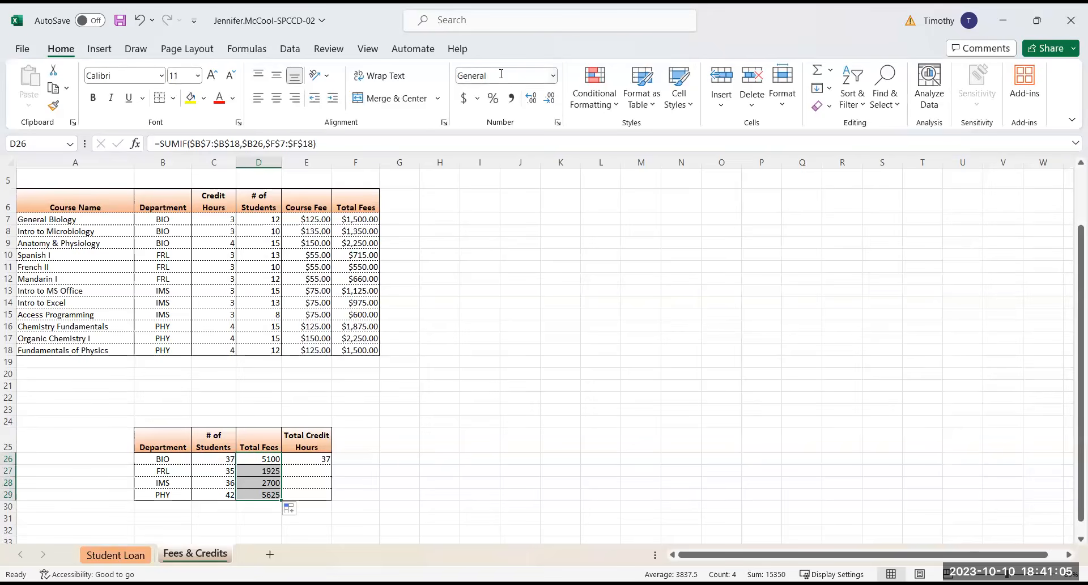
click(553, 75)
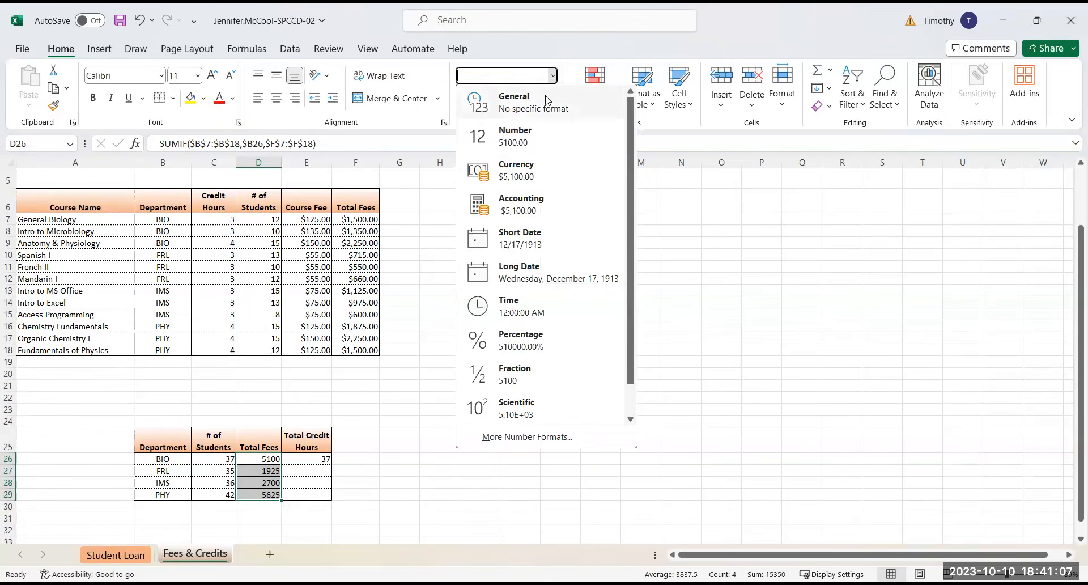
click(528, 169)
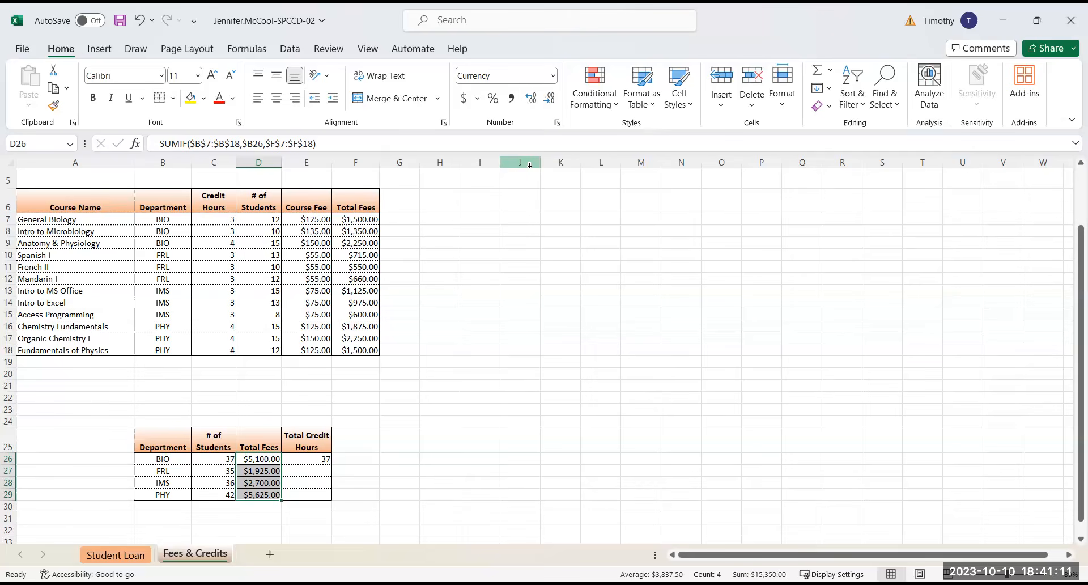
key(alt+Tab)
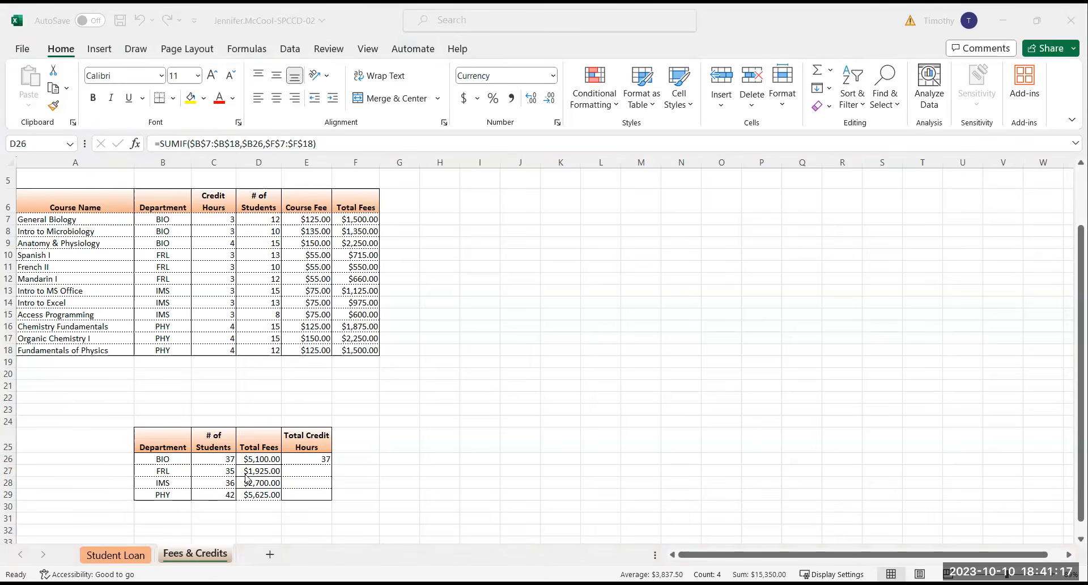
Replace the BIO total credit hours formula in E26 with a SUMPRODUCT of credit hours C7:C9 and student numbers D7:D9
click(305, 460)
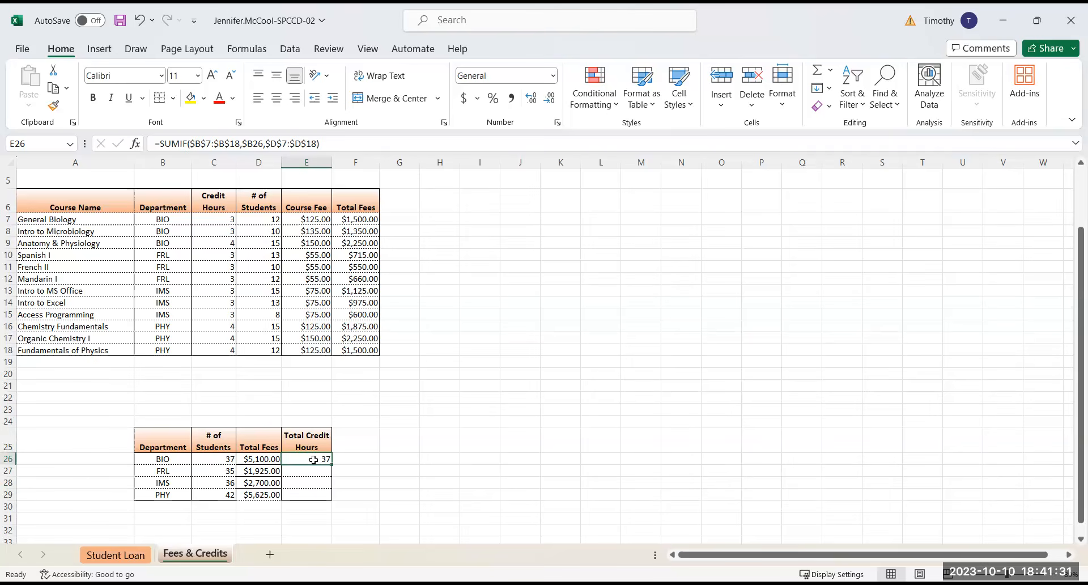
key(Delete)
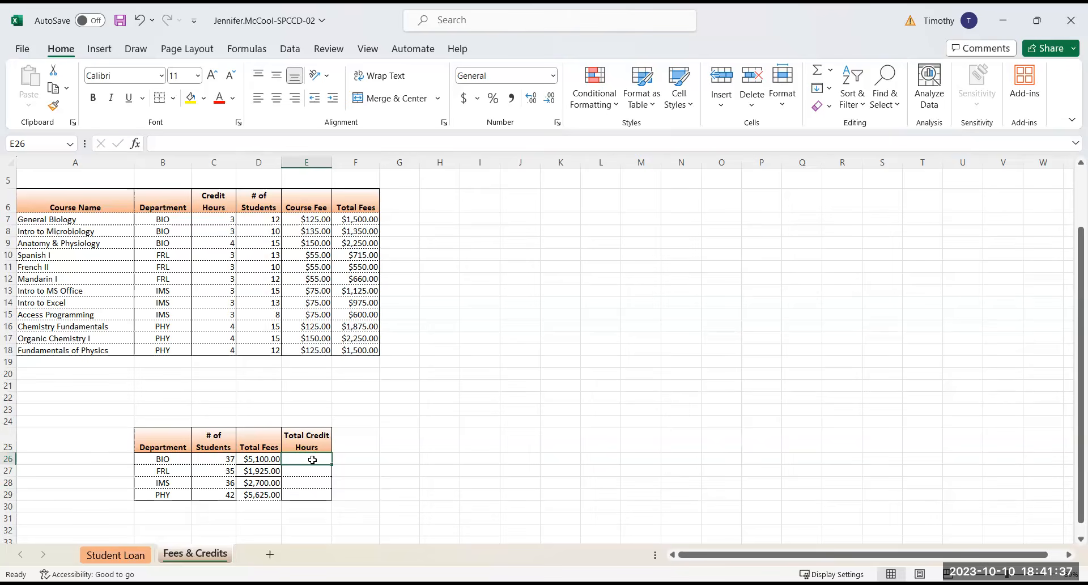
click(248, 50)
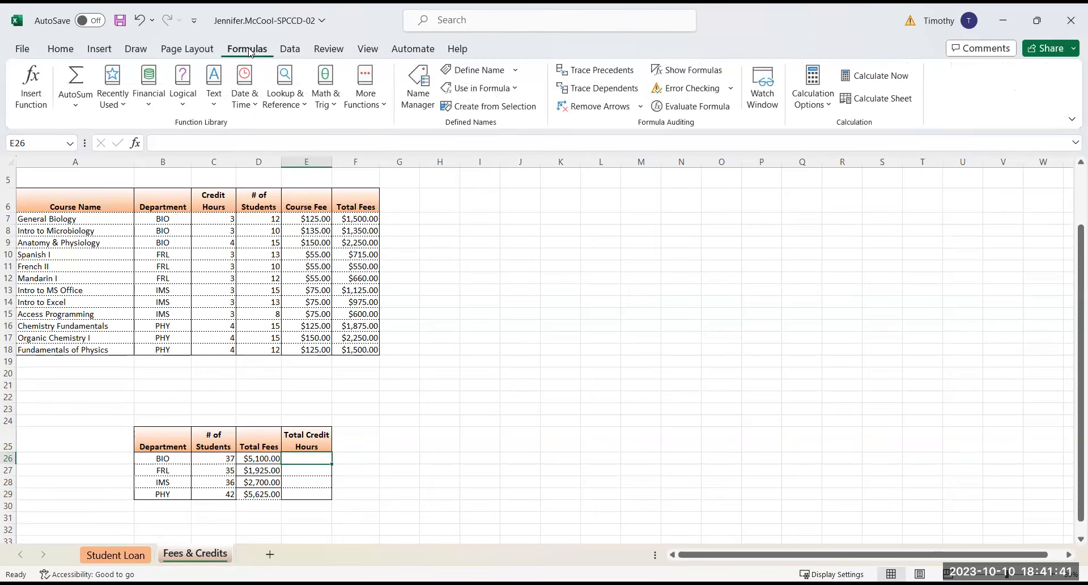
click(327, 95)
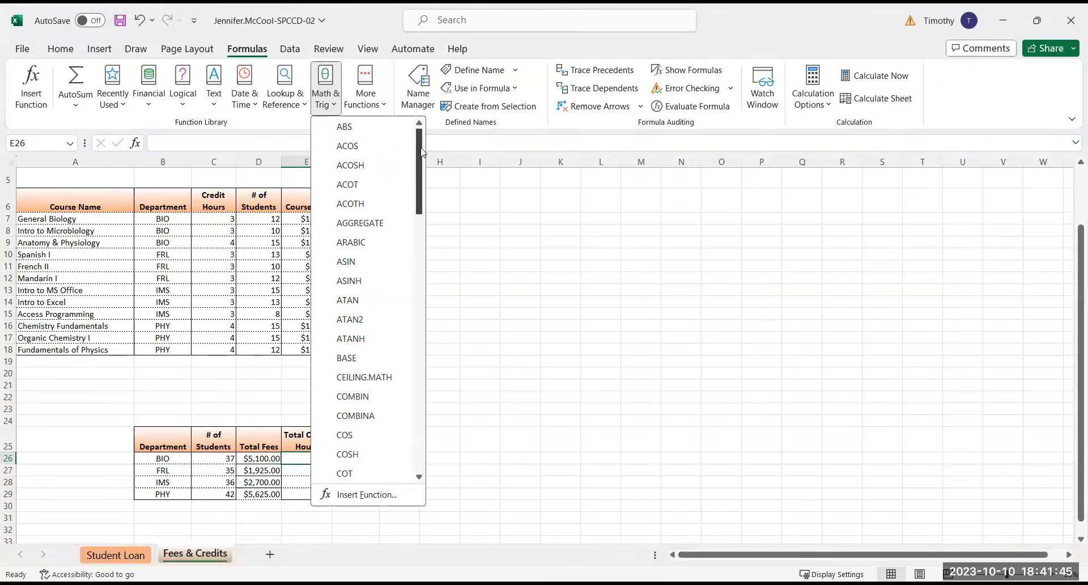
drag(420, 153, 411, 392)
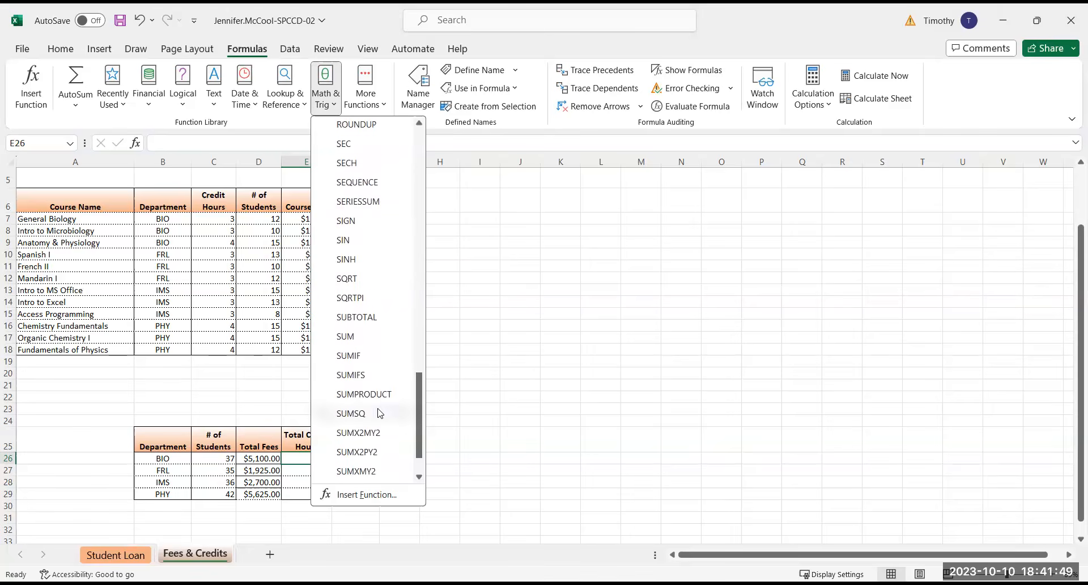
click(374, 395)
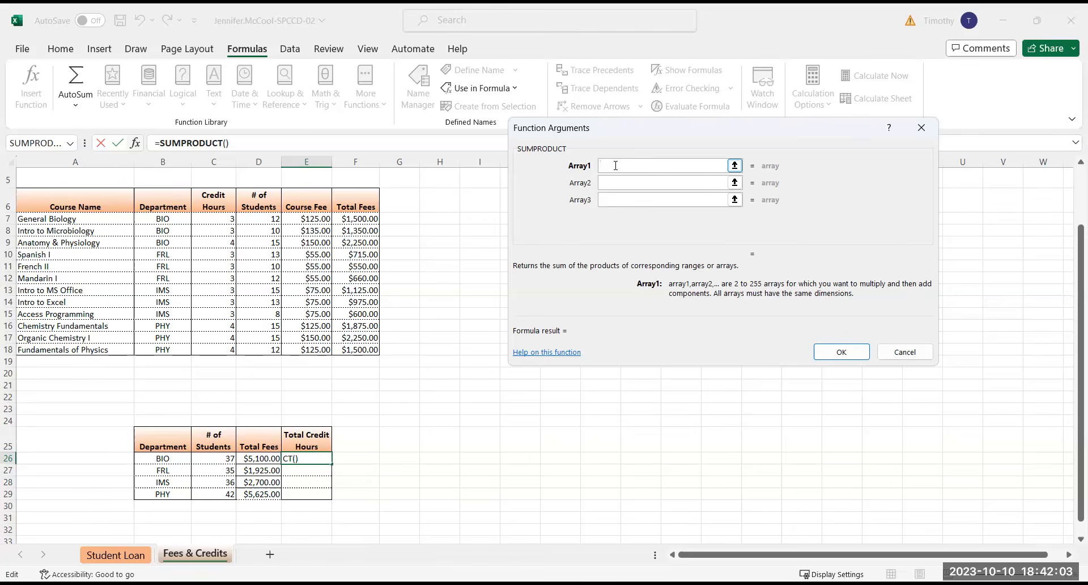
click(212, 216)
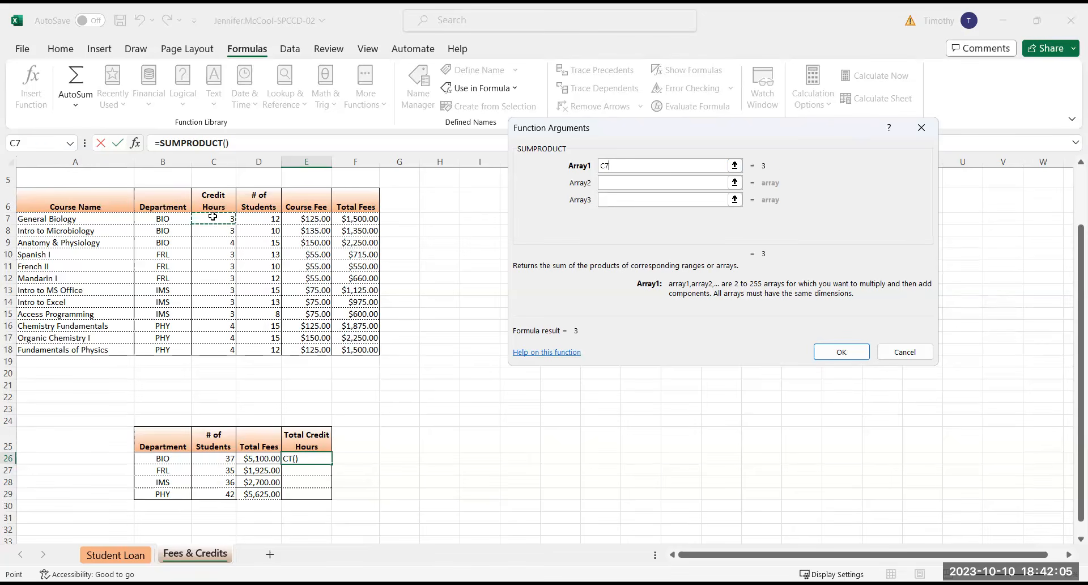
shift+click(214, 243)
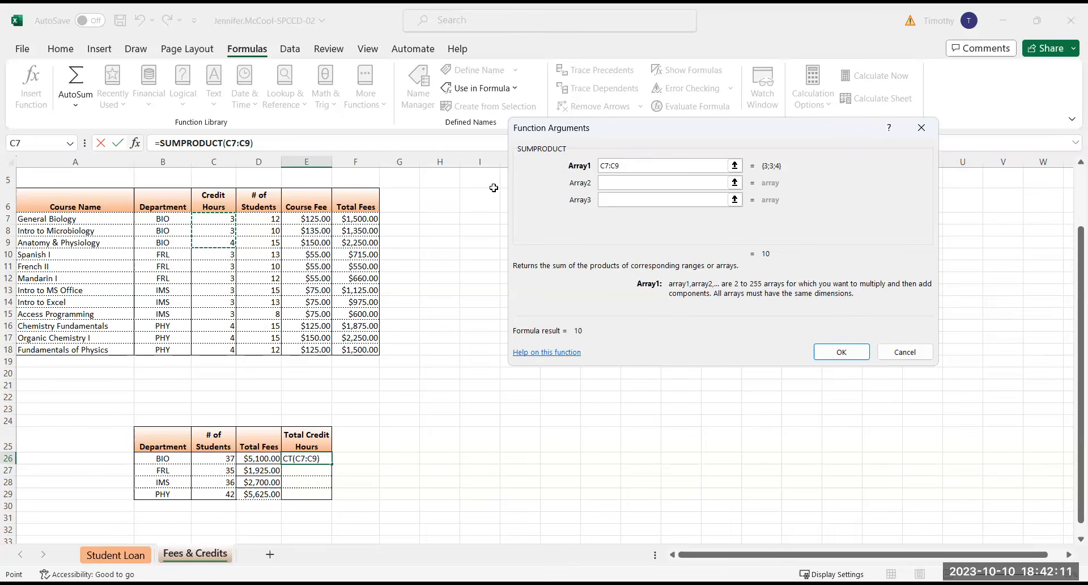
click(606, 183)
click(261, 218)
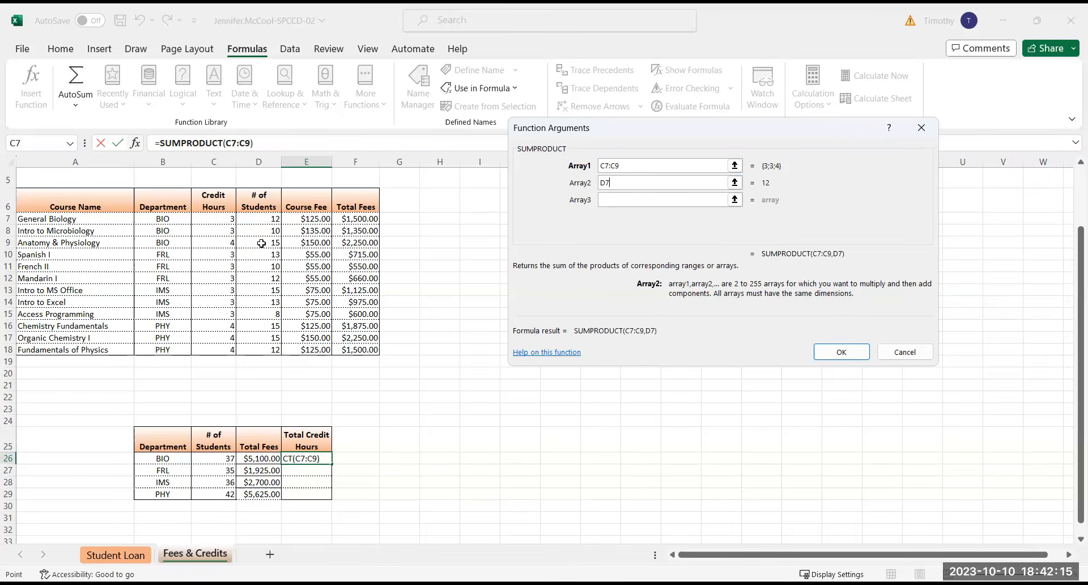
shift+click(261, 244)
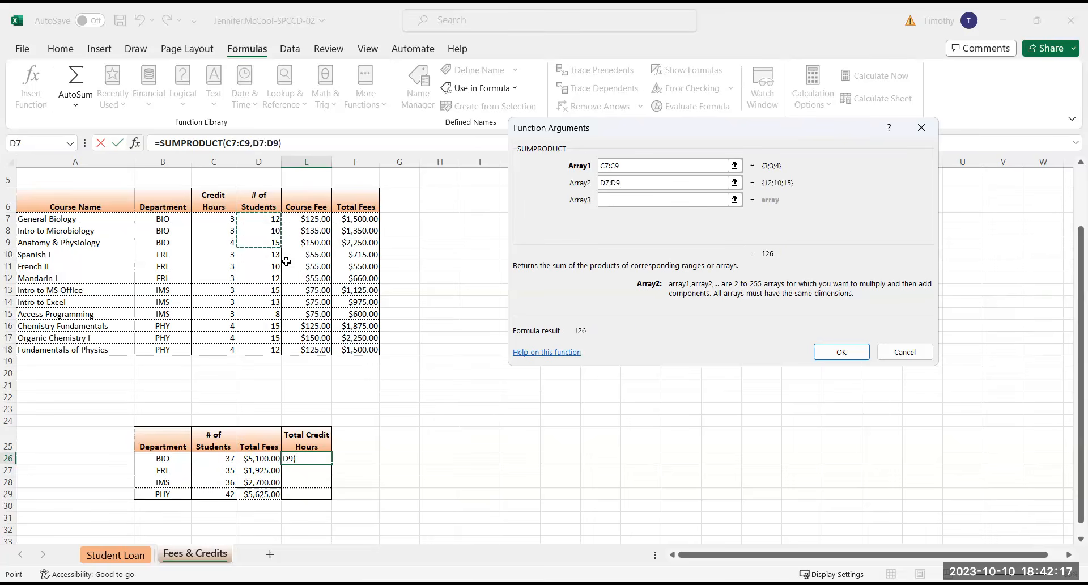
click(856, 352)
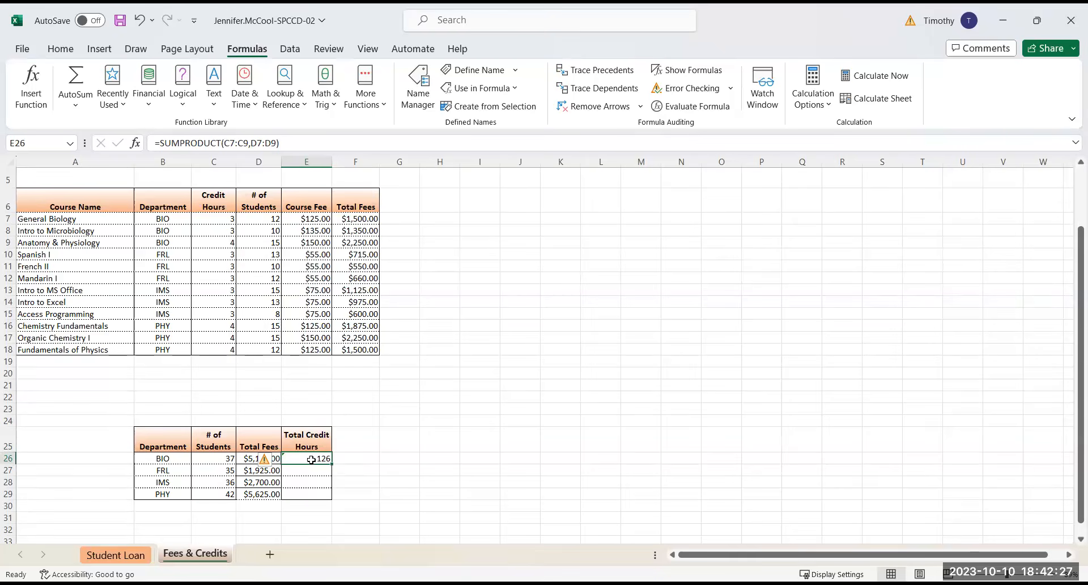
Ignore the omitted adjacent cells error flagged on the BIO total credit hours in E26
click(277, 460)
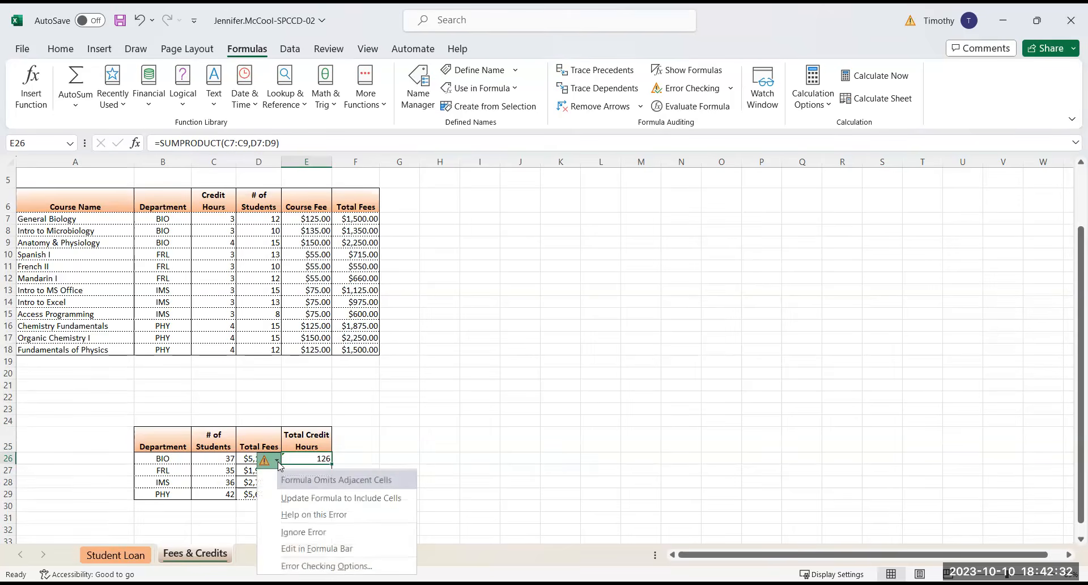
click(299, 531)
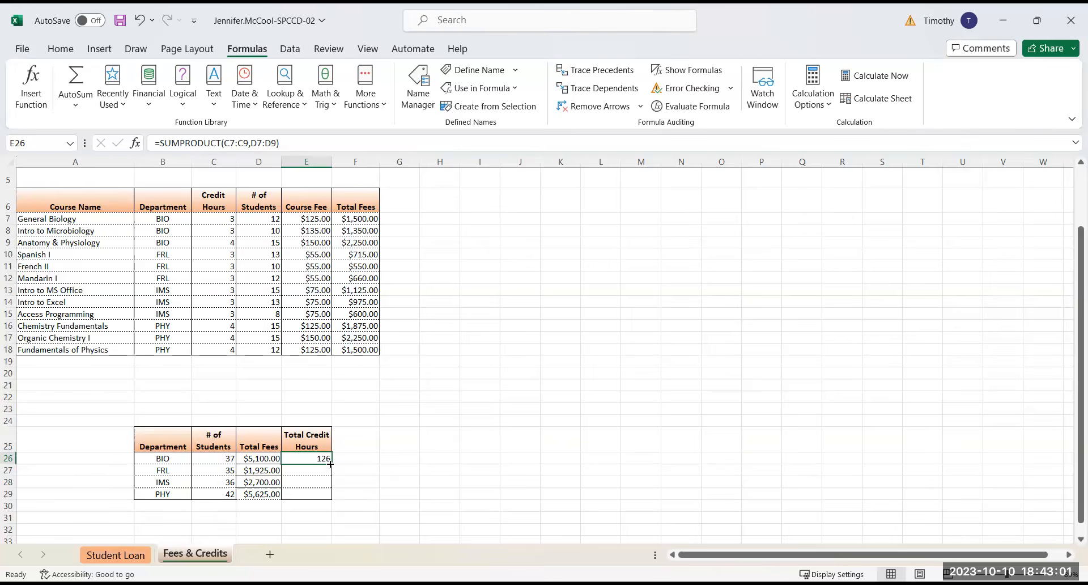
Copy the total credit hours formula from E26 down to E29, and set the FRL formula in E27 to SUMPRODUCT of C10:C12 and D10:D12
drag(330, 462, 332, 500)
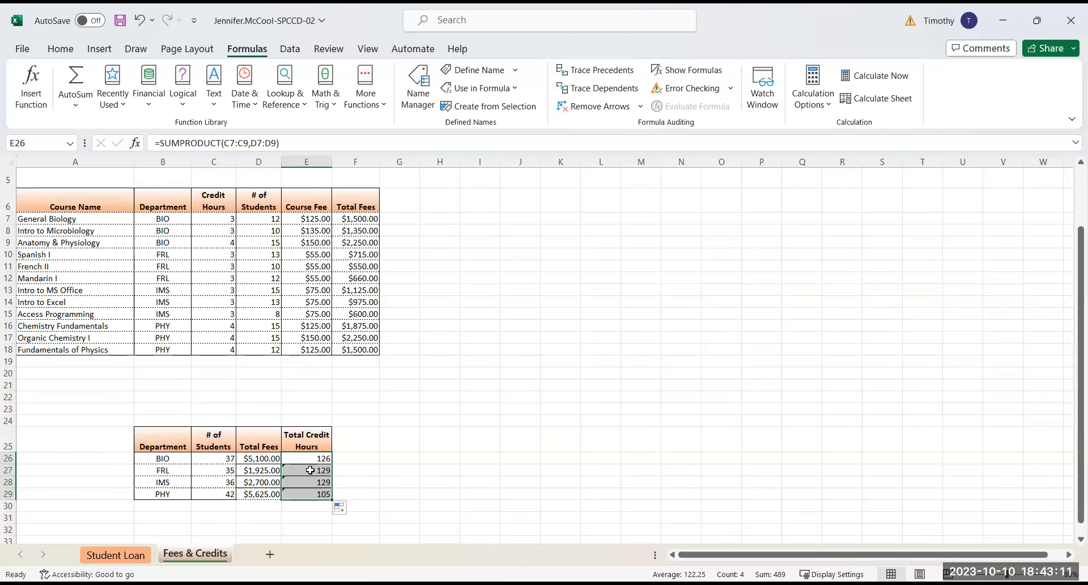
click(313, 471)
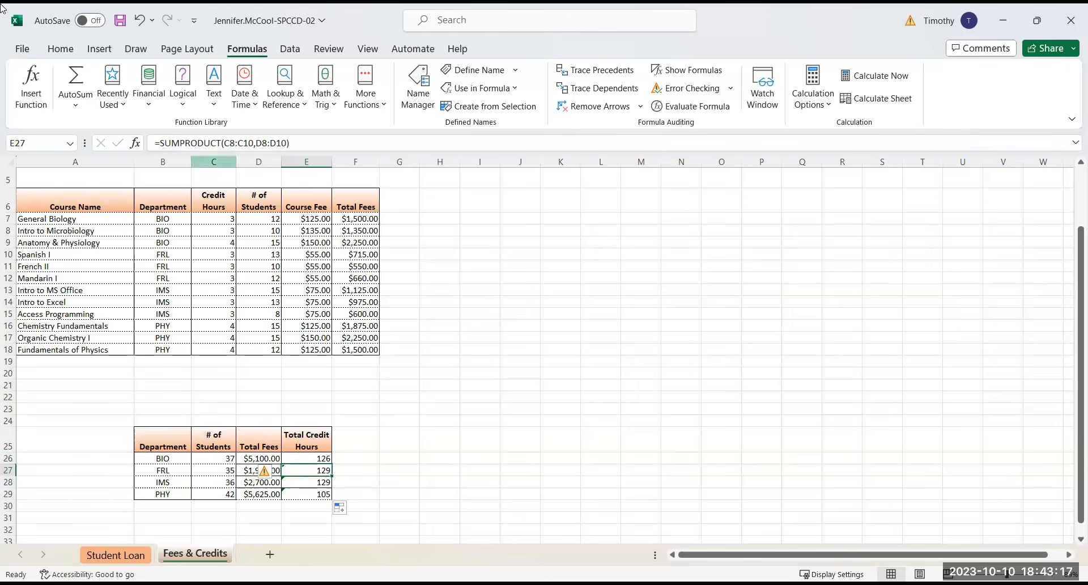
click(32, 90)
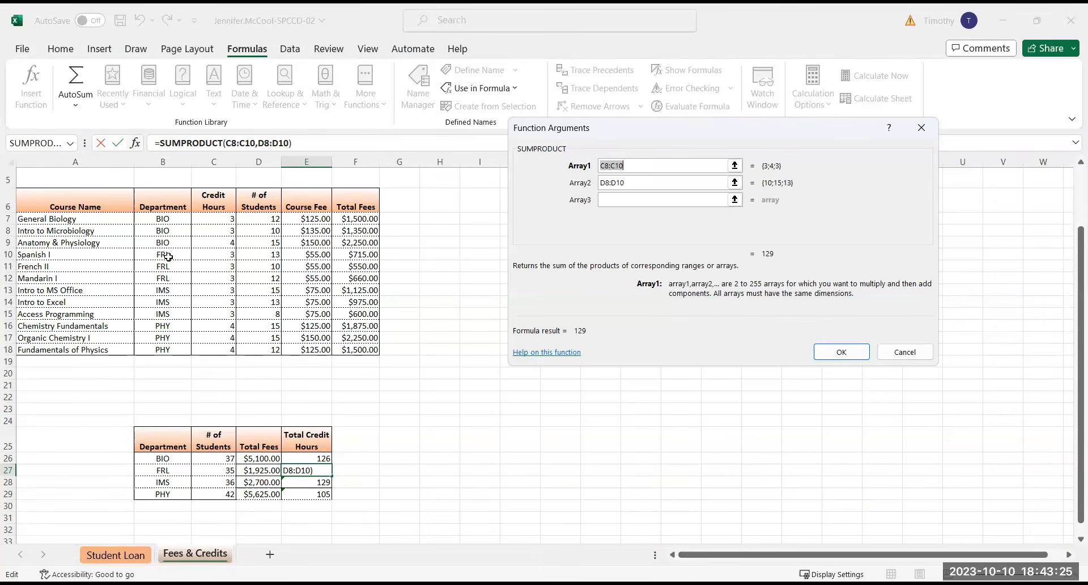
drag(221, 255, 222, 281)
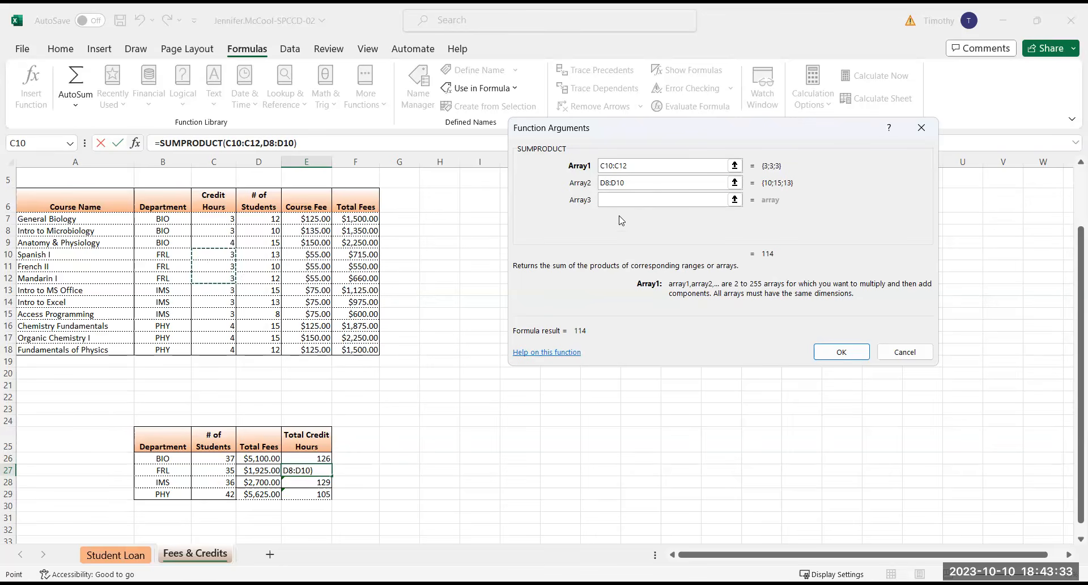
key(Tab)
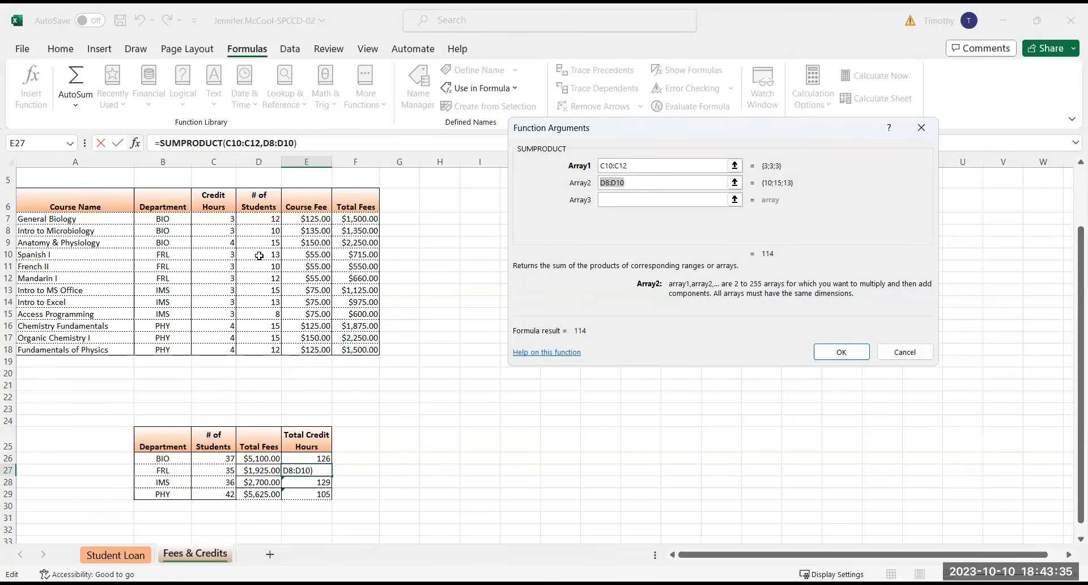
drag(259, 255, 262, 281)
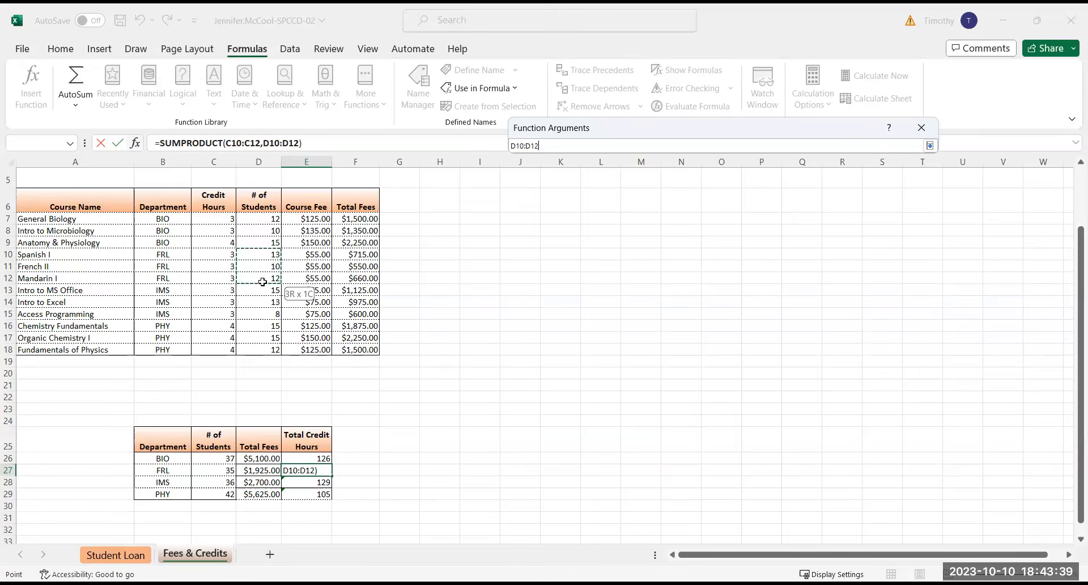
drag(262, 282, 262, 282)
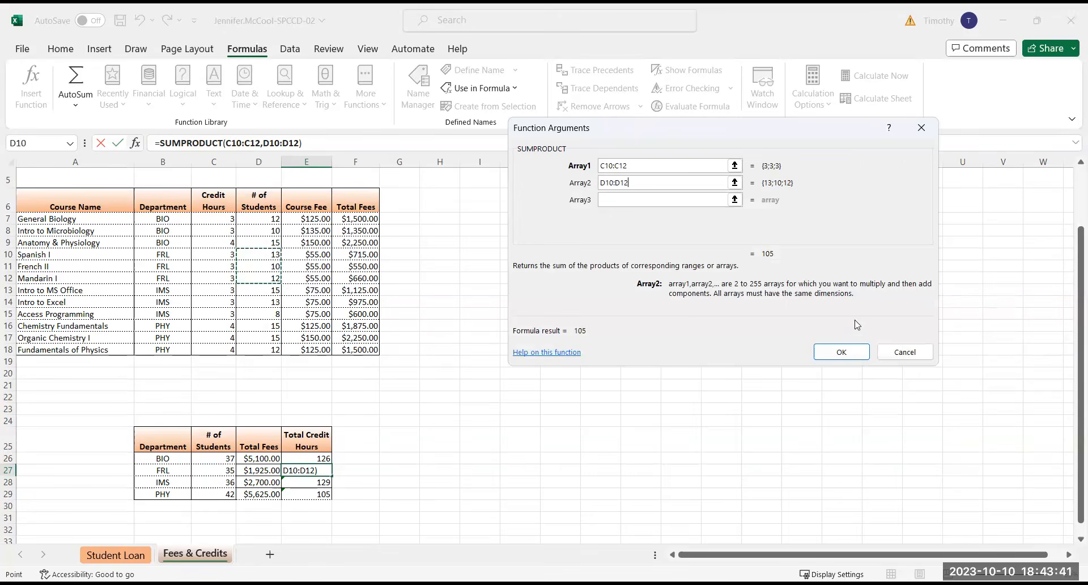
click(852, 352)
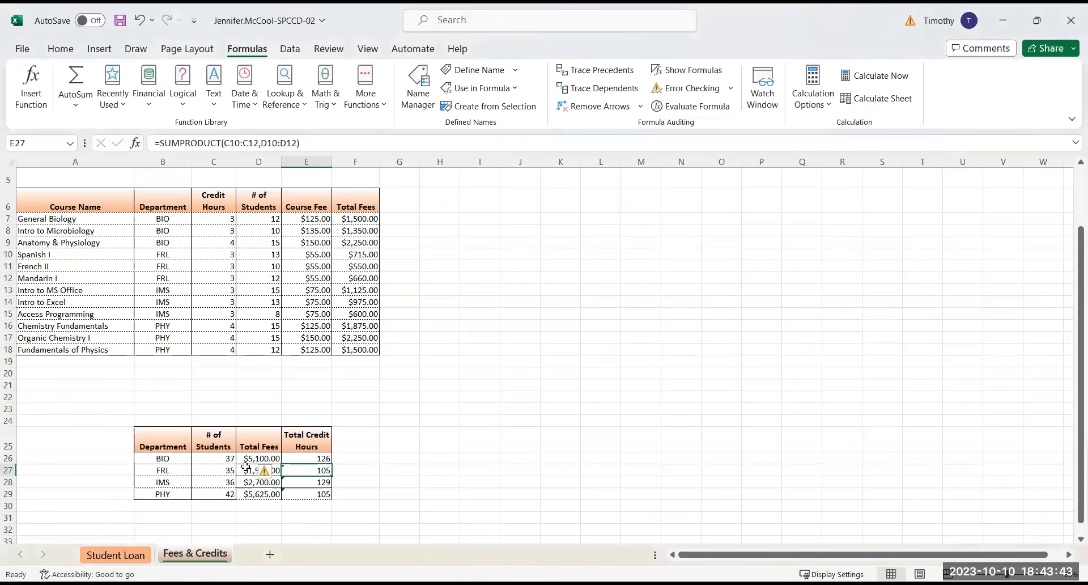
Ignore both the inconsistent formula error and the omitted adjacent cells error flagged on the FRL total credit hours in E27
click(275, 476)
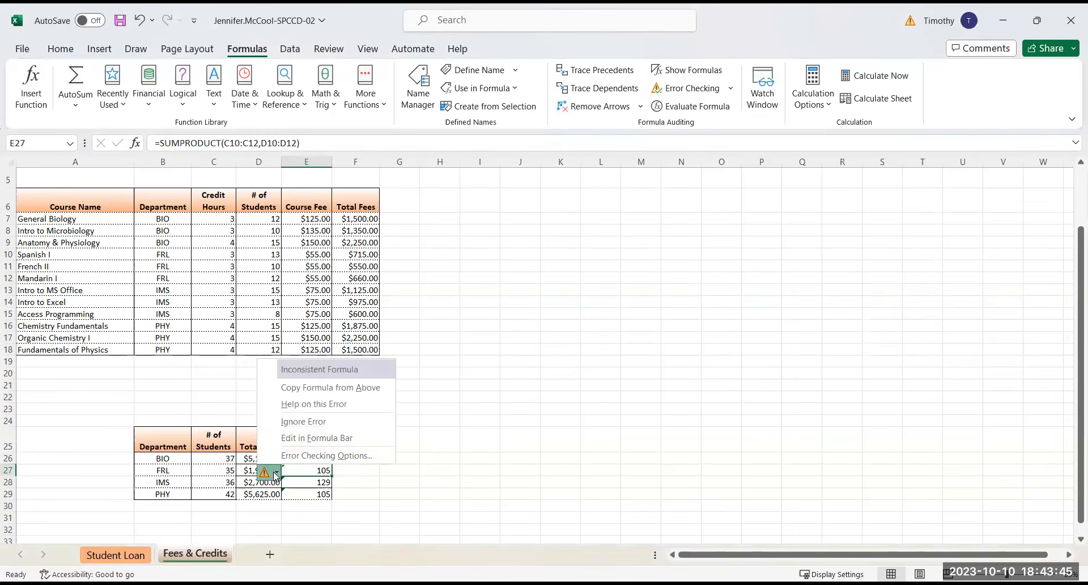
click(295, 424)
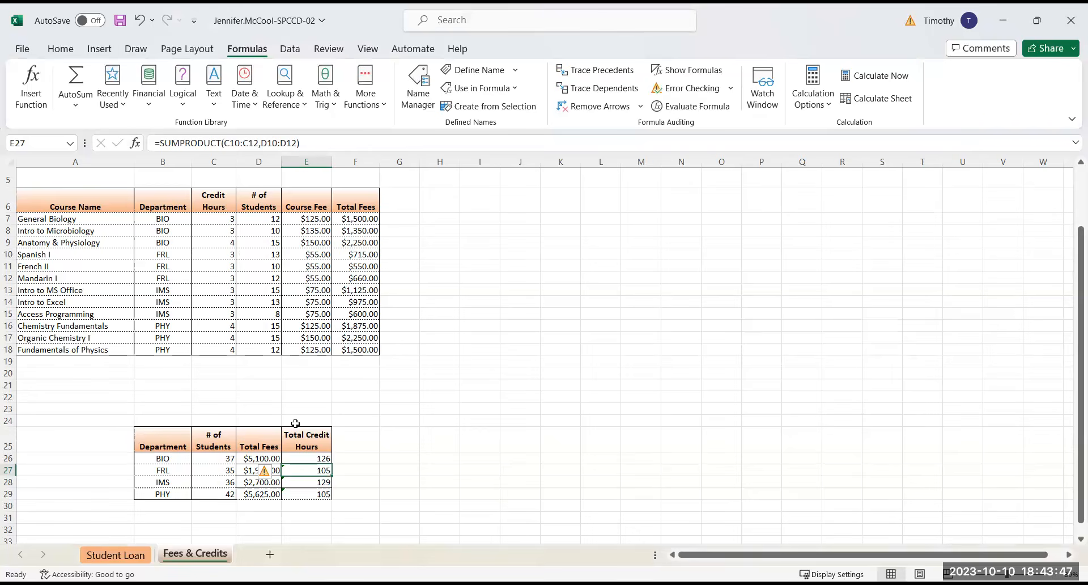
click(277, 475)
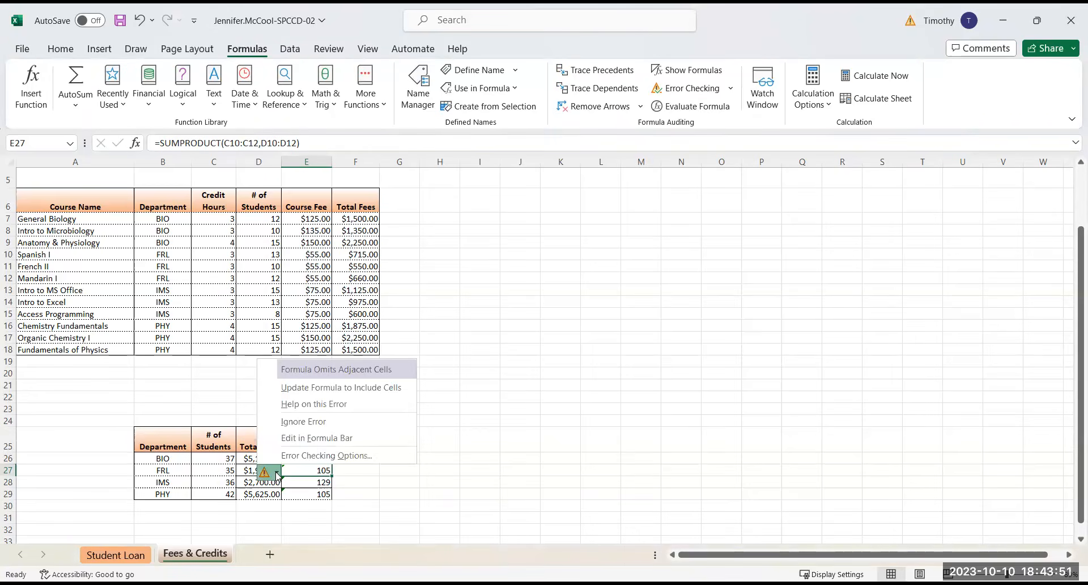
click(303, 421)
Set the IMS total credit hours formula in E28 to SUMPRODUCT of C13:C15 and D13:D15, and ignore its omitted adjacent cells error
click(305, 481)
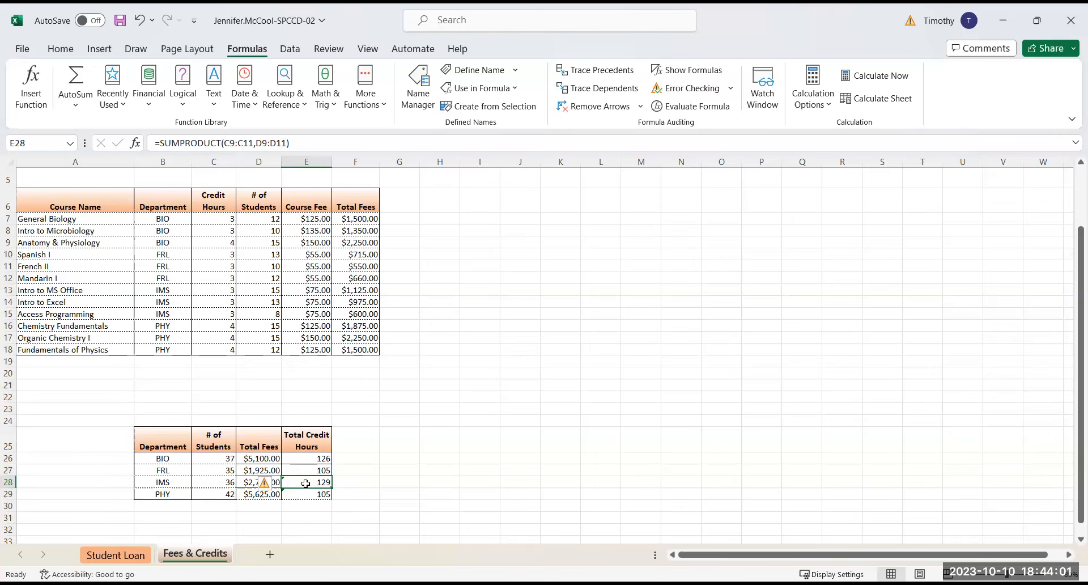
click(29, 84)
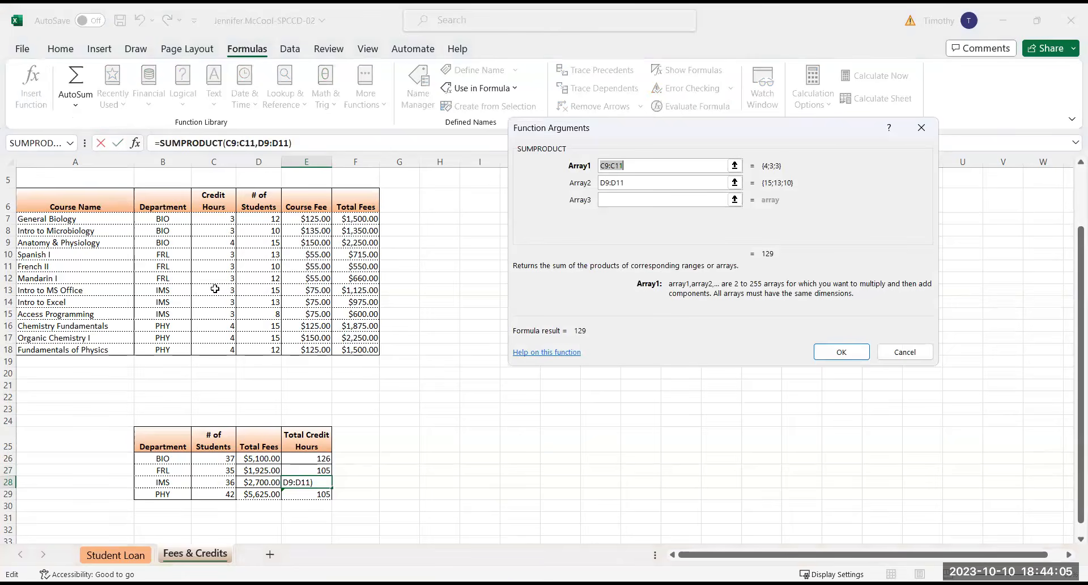
drag(215, 287, 212, 307)
click(634, 180)
drag(635, 180, 558, 196)
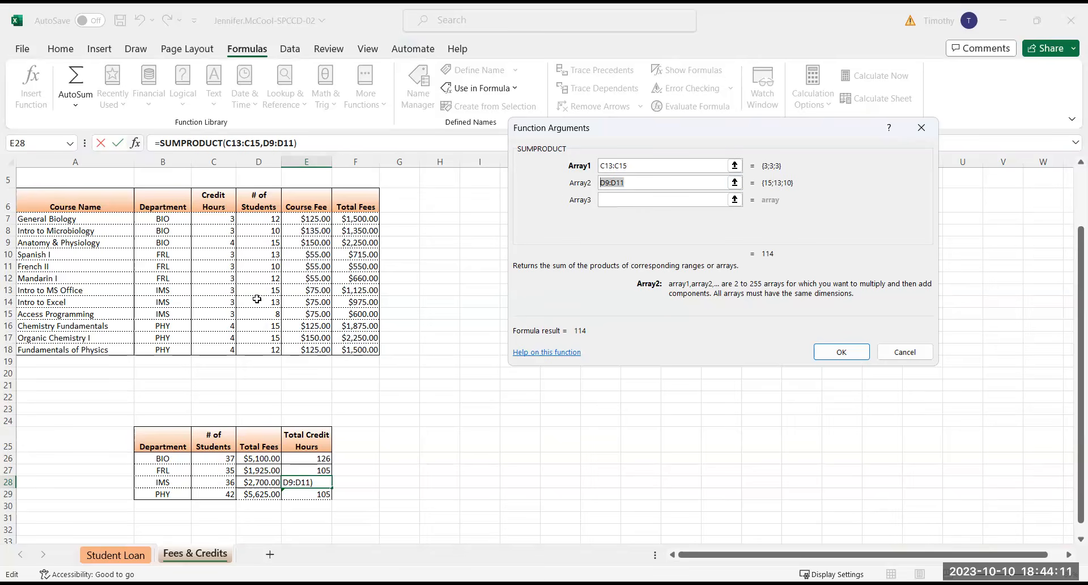
drag(256, 287, 259, 310)
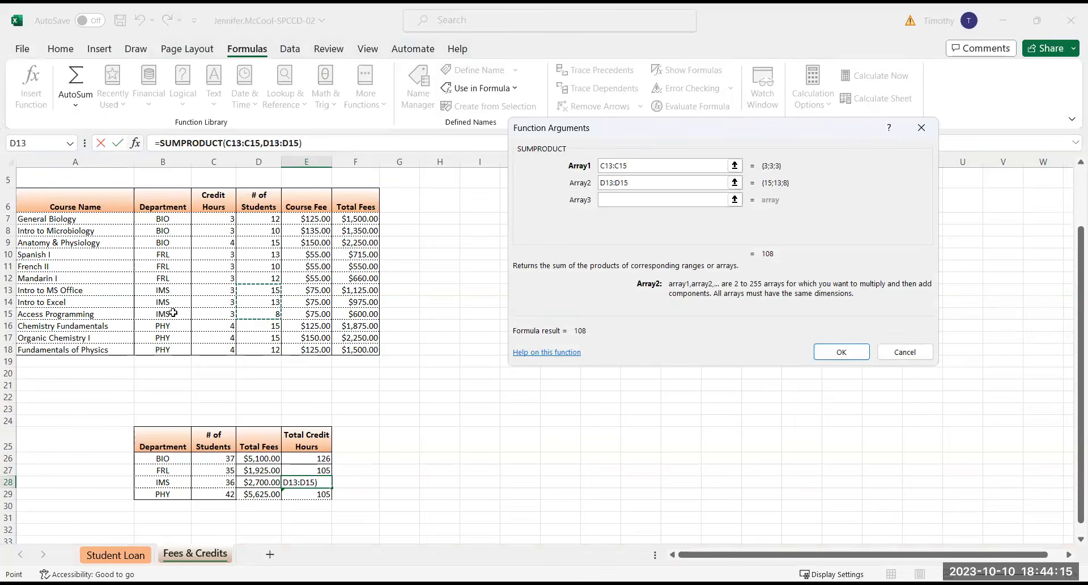
click(838, 352)
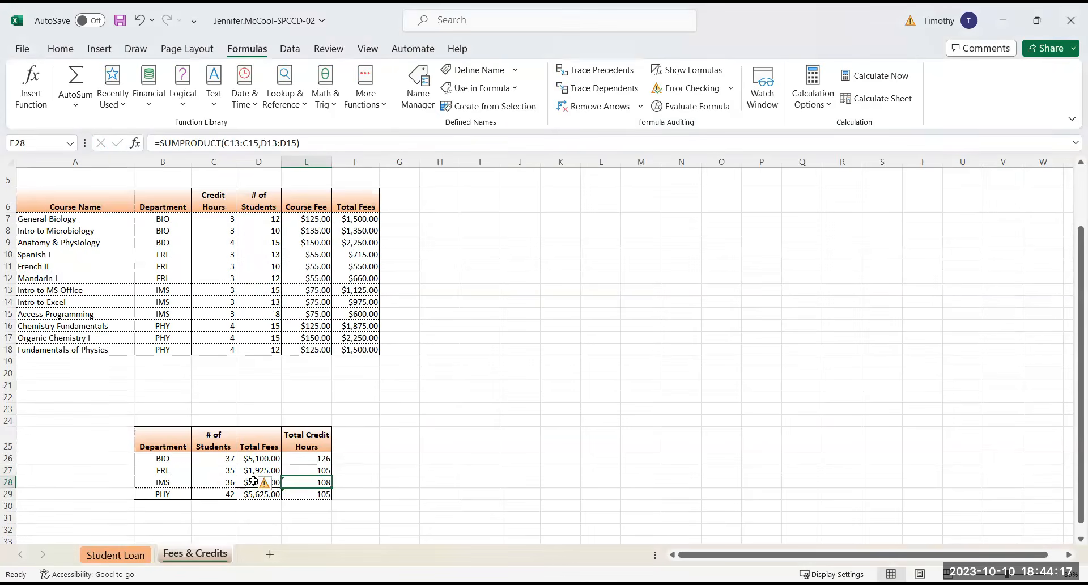
click(276, 486)
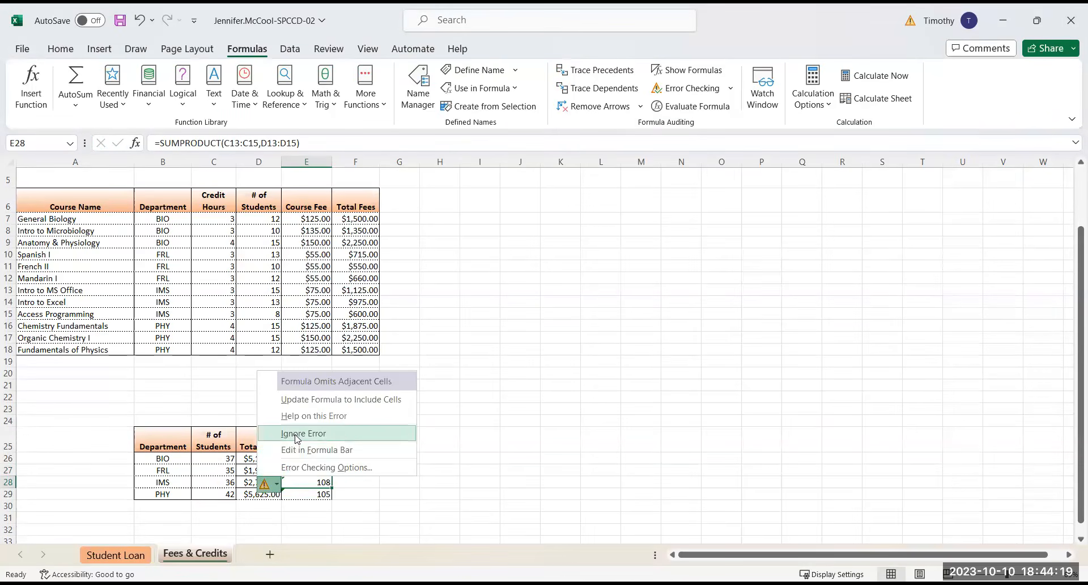
click(299, 435)
Set the PHY total credit hours formula in E29 to SUMPRODUCT of C16:C18 and D16:D18, and ignore the error flagged on it
click(313, 494)
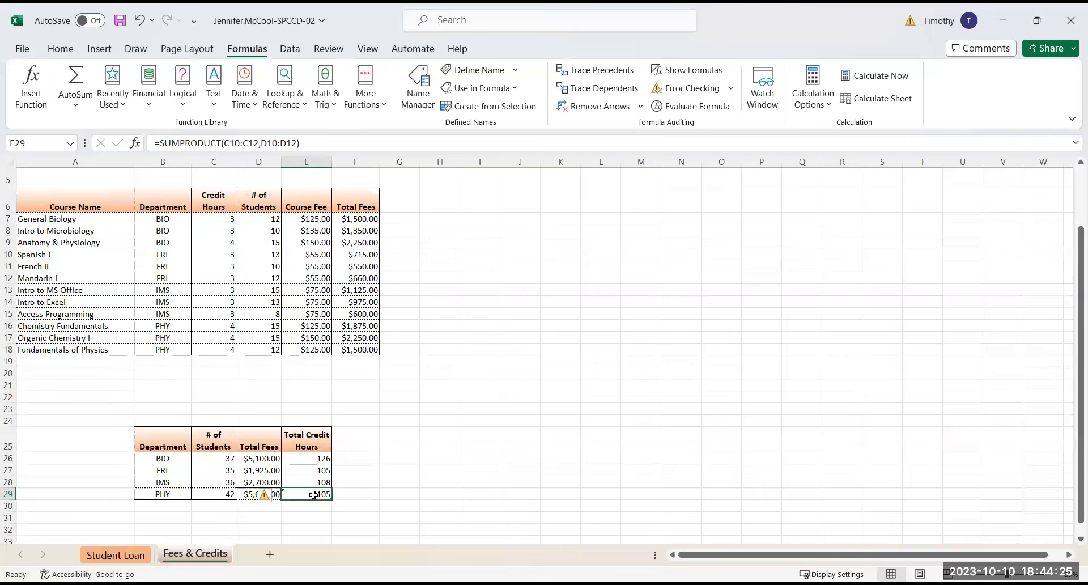
click(24, 98)
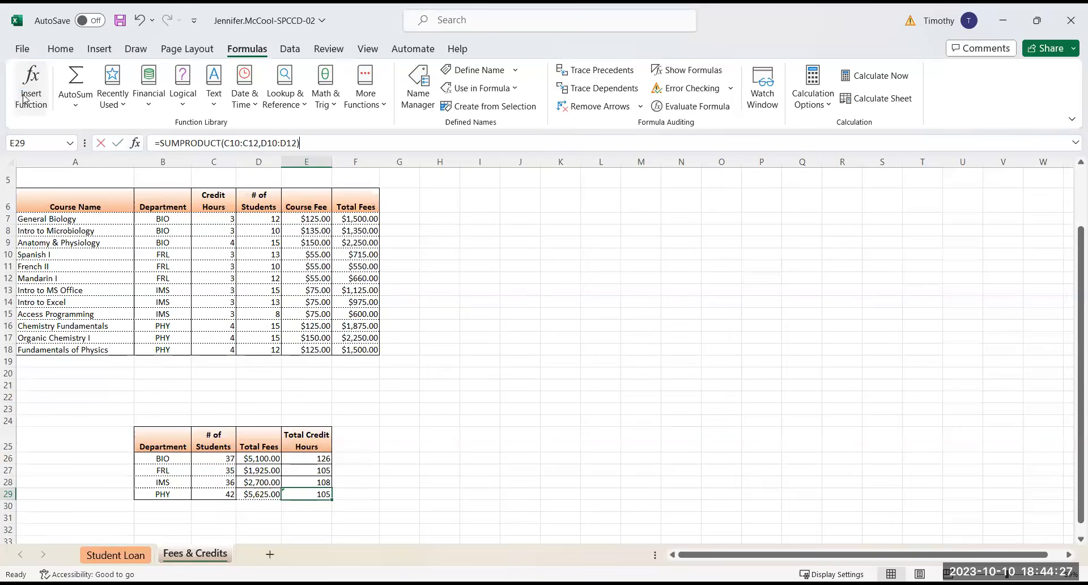
click(216, 324)
drag(217, 323, 216, 347)
drag(646, 183, 599, 183)
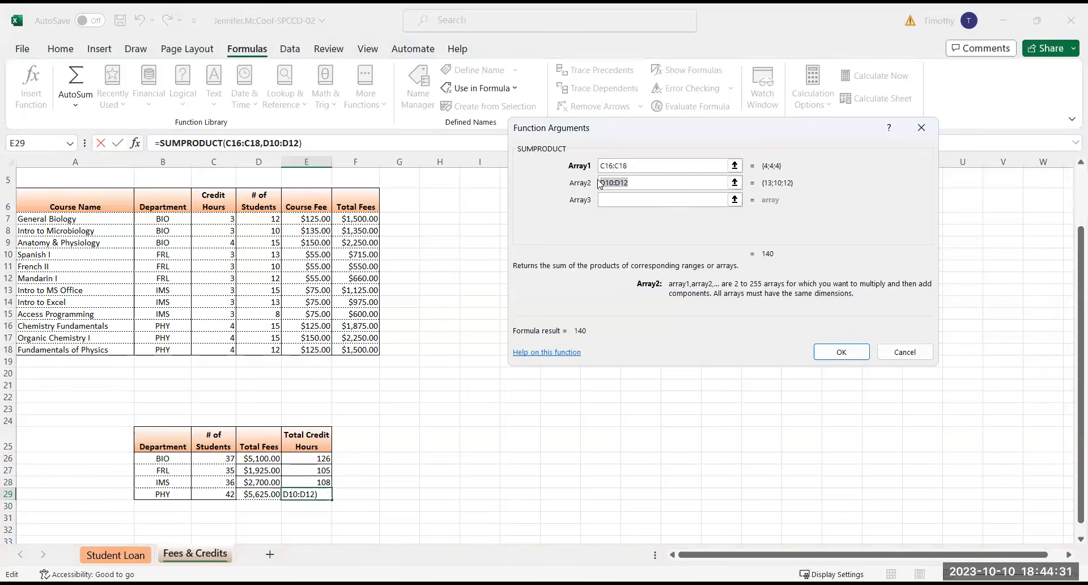
click(275, 323)
drag(275, 324, 275, 354)
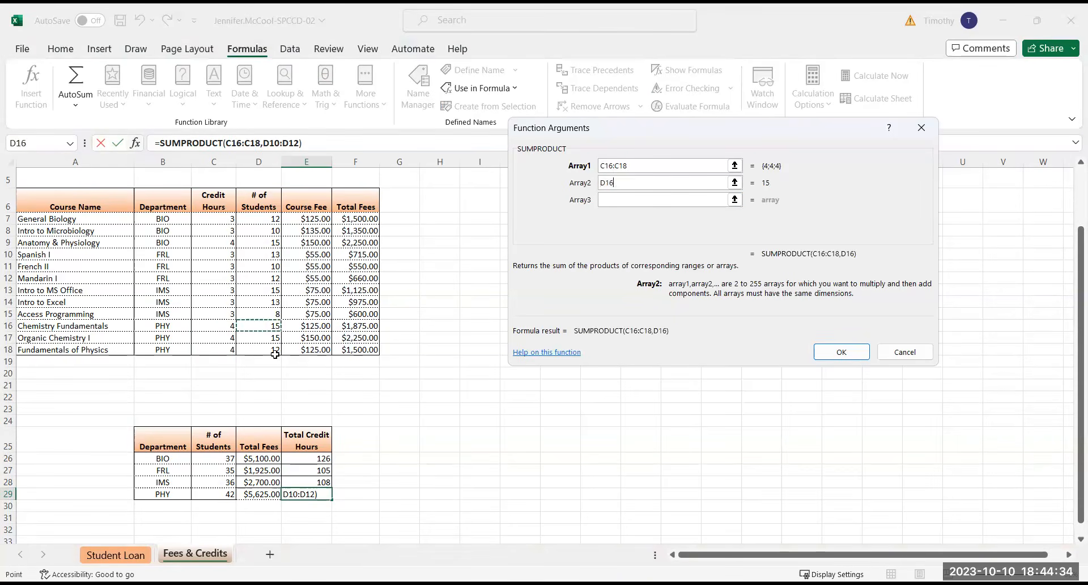
click(842, 352)
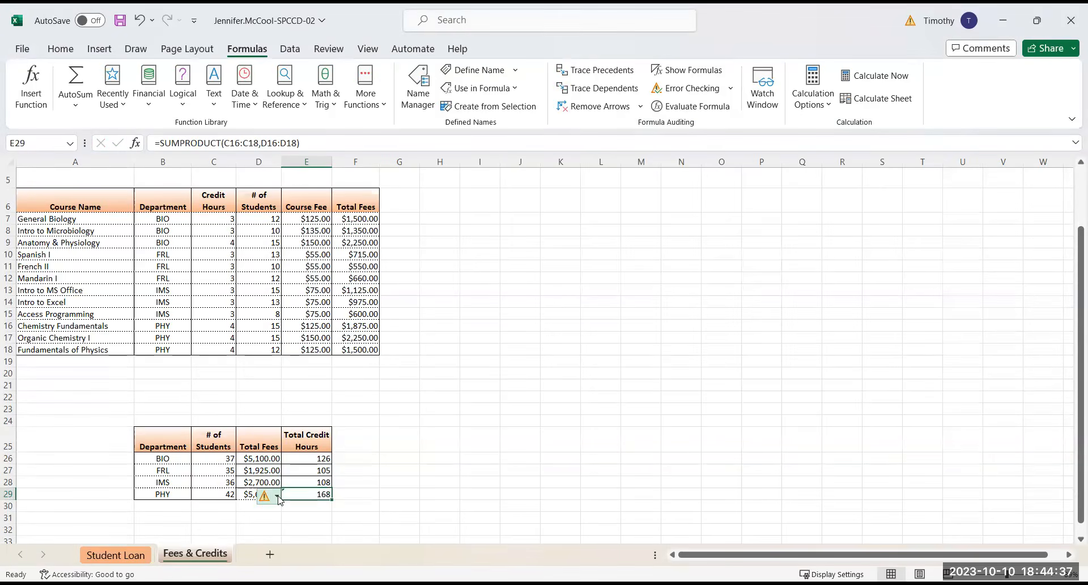
click(277, 496)
click(318, 449)
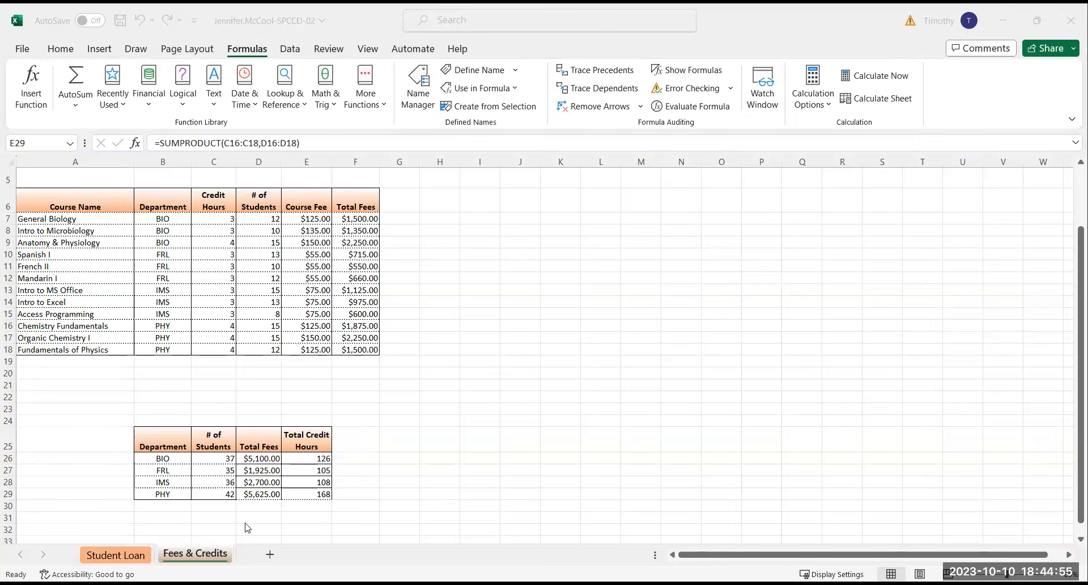
Change the bottom border of the BIO cells D26:E26 to the dotted line style
click(257, 513)
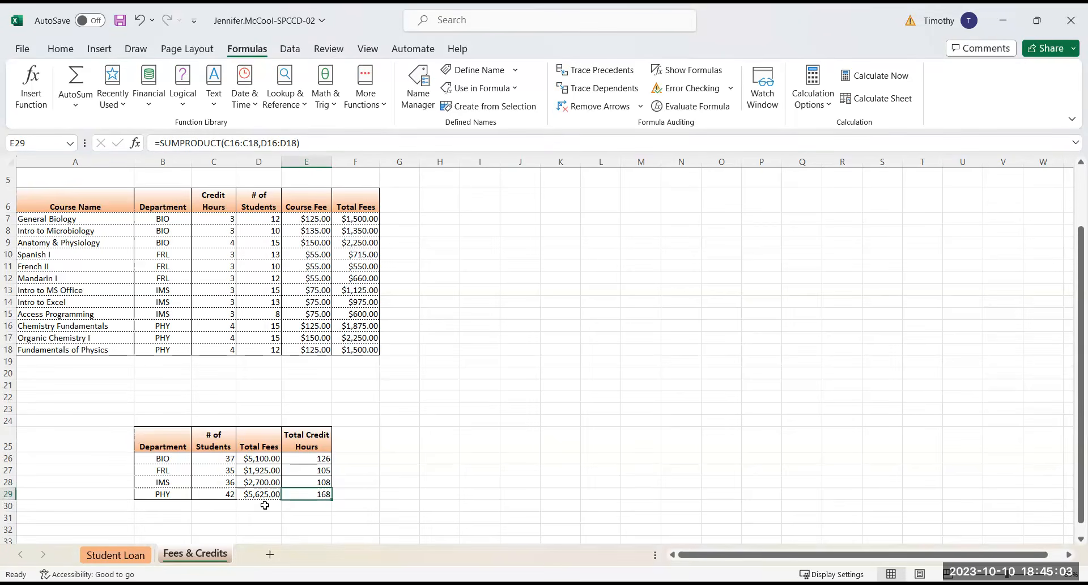
click(250, 458)
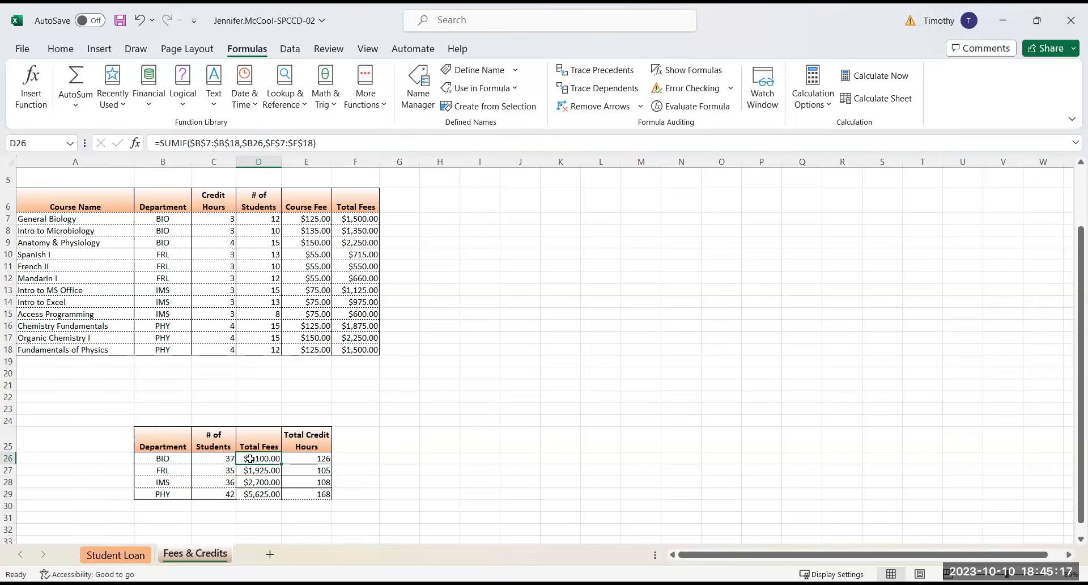
drag(250, 459, 309, 462)
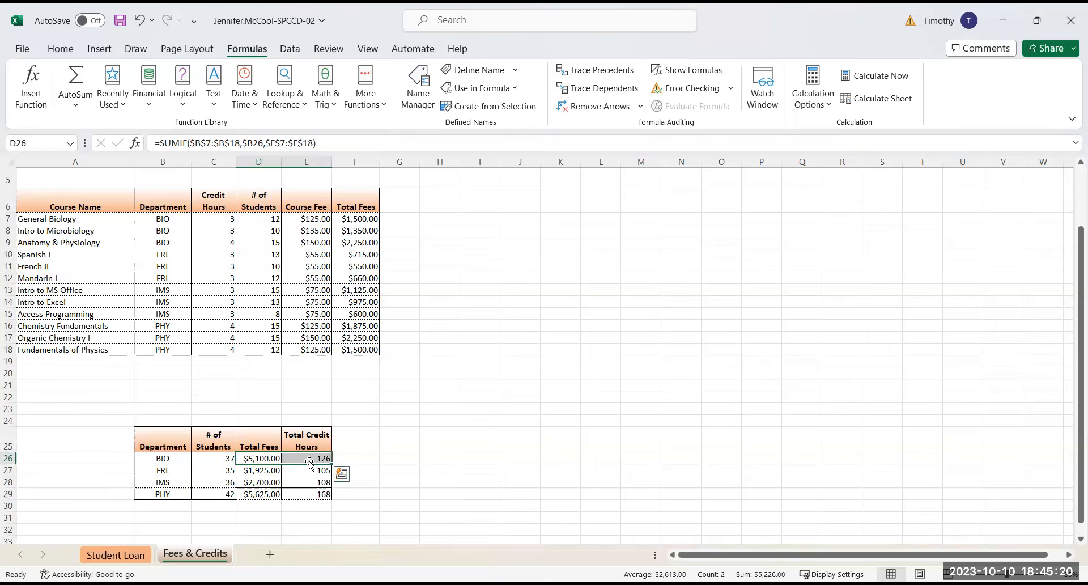
click(62, 50)
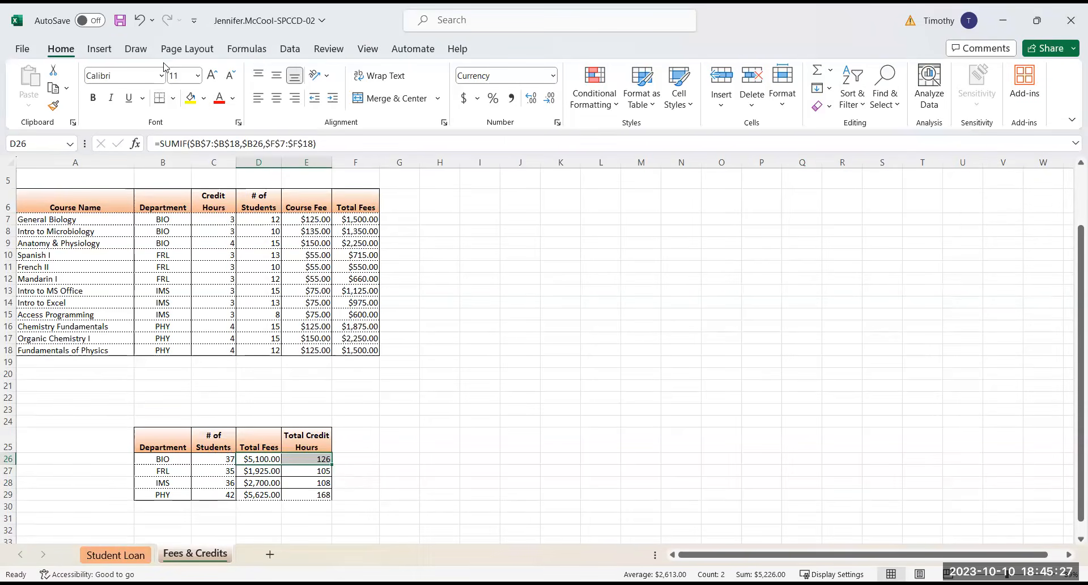
click(173, 98)
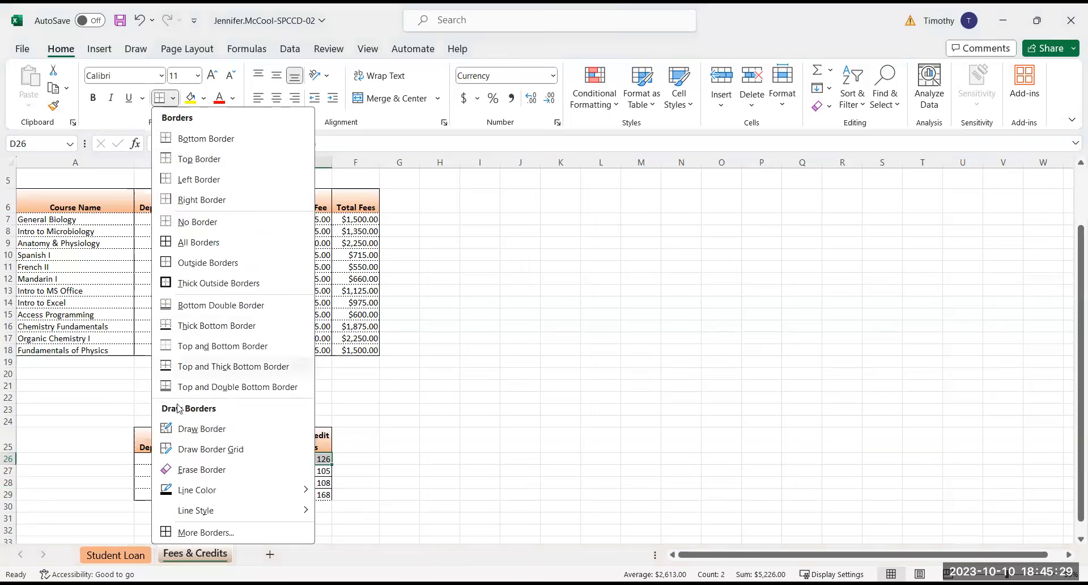
click(220, 533)
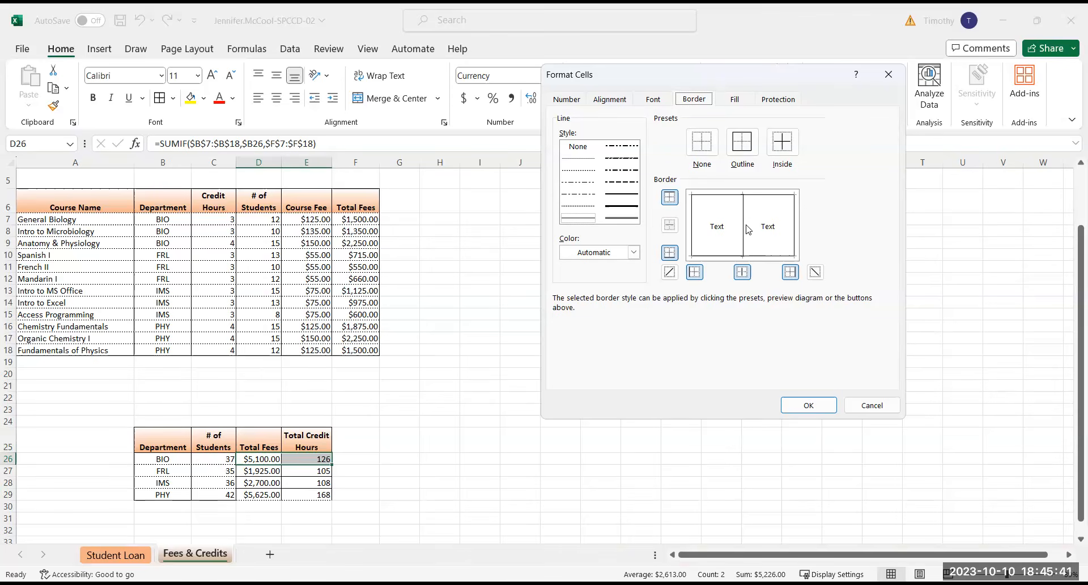
click(586, 208)
click(807, 405)
click(368, 446)
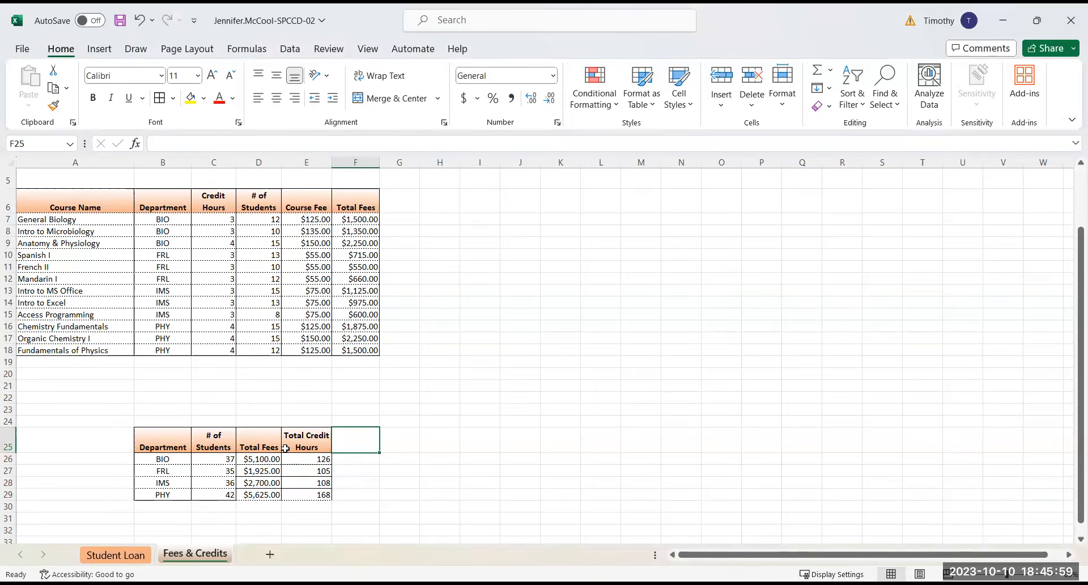
Apply the dotted line style to the inner horizontal and bottom borders of the FRL and IMS cells D27:E28
drag(269, 473, 305, 485)
click(258, 472)
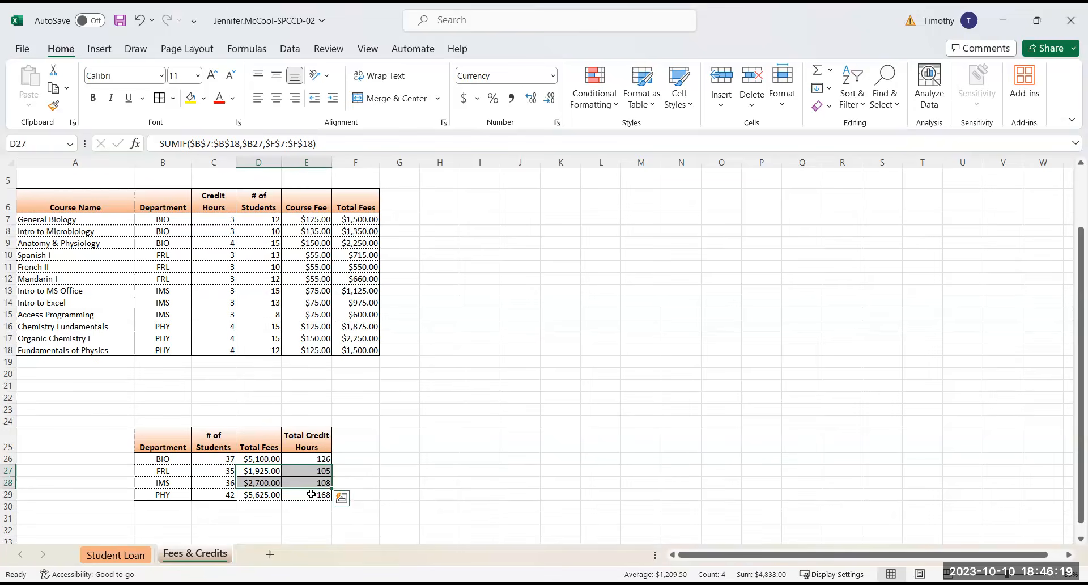
click(173, 98)
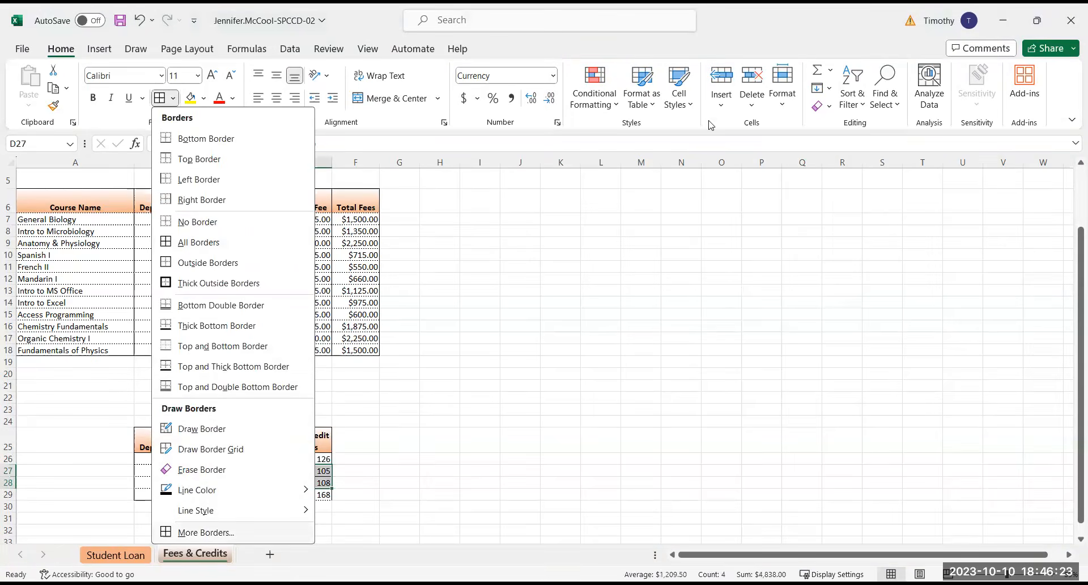
key(m)
click(569, 209)
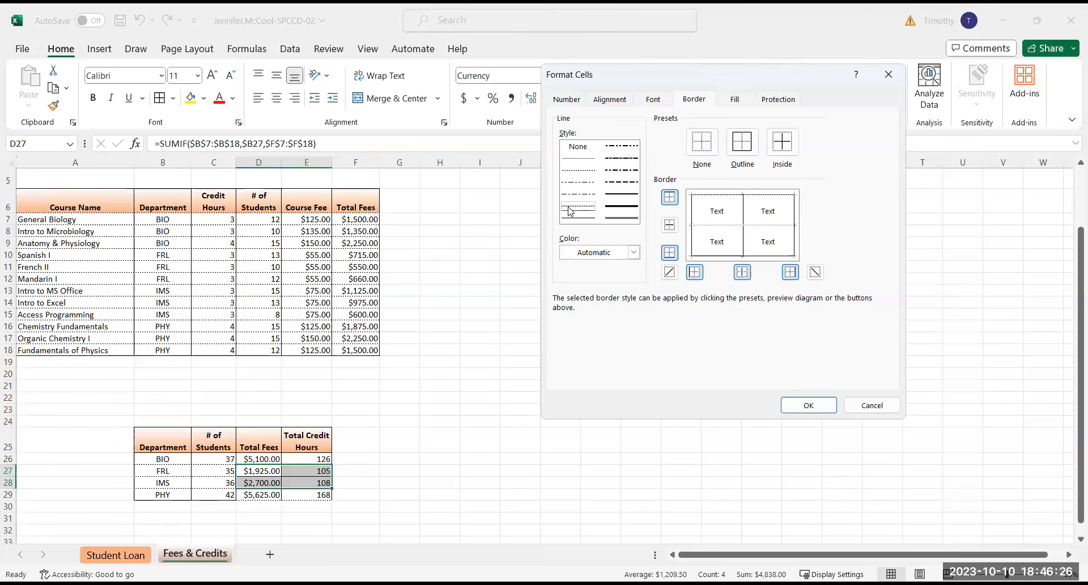
click(735, 227)
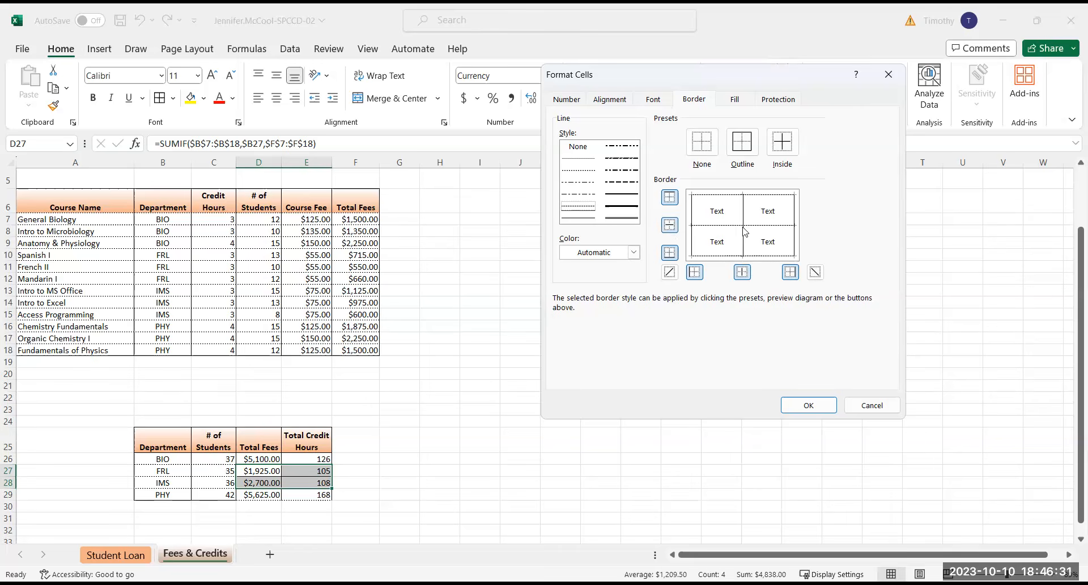
click(692, 198)
click(801, 404)
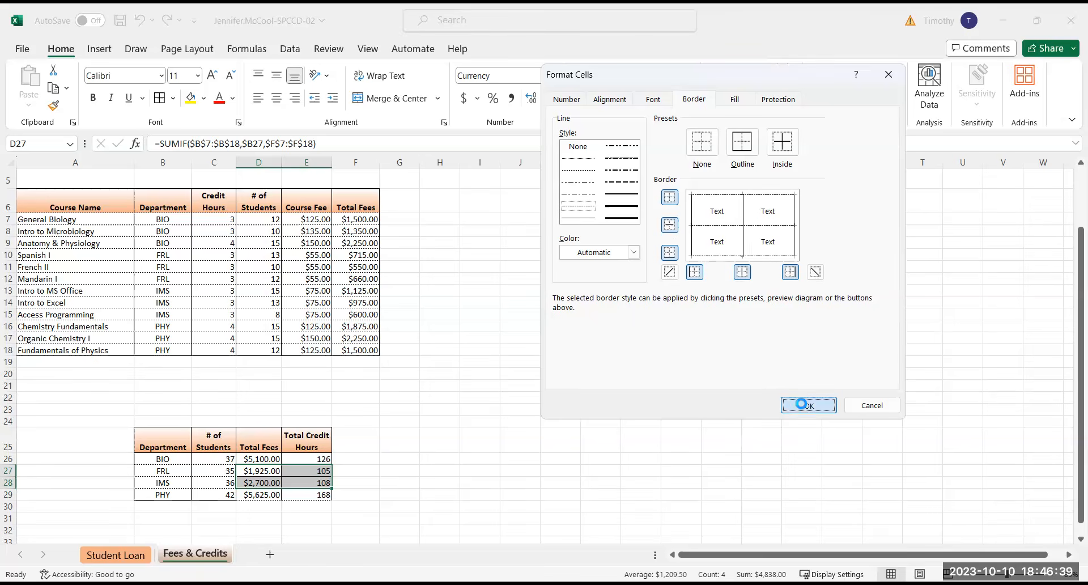
Set a thin solid bottom border on the PHY cells D29:E29 to close off the department summary
drag(262, 494, 306, 494)
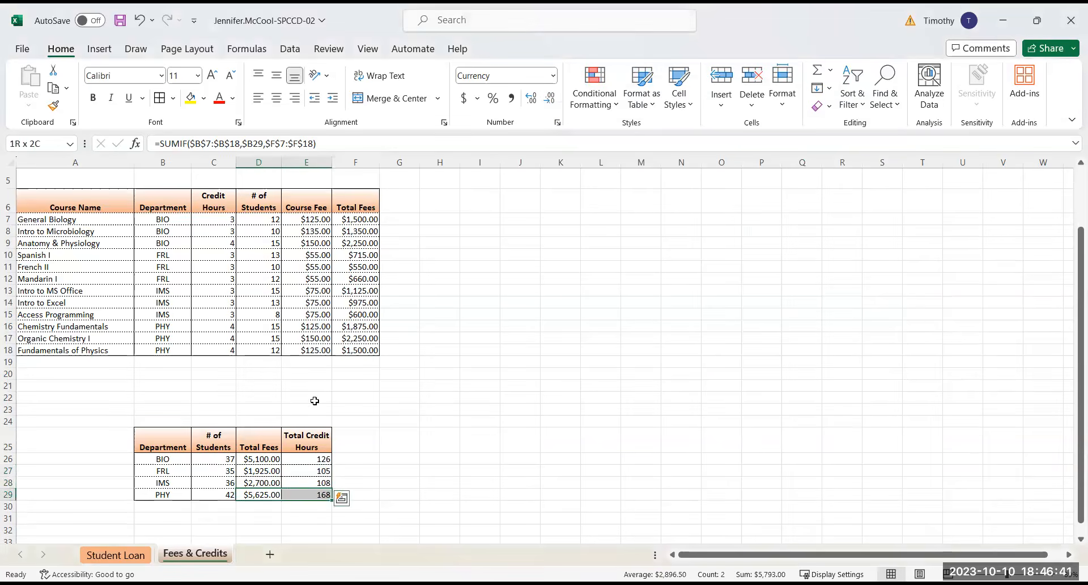
click(173, 98)
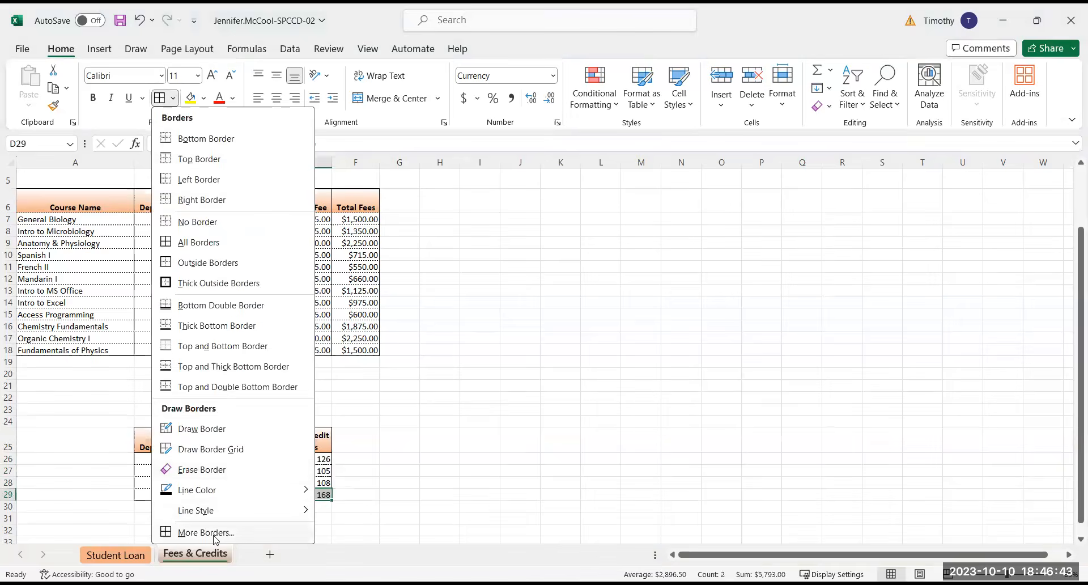
click(214, 535)
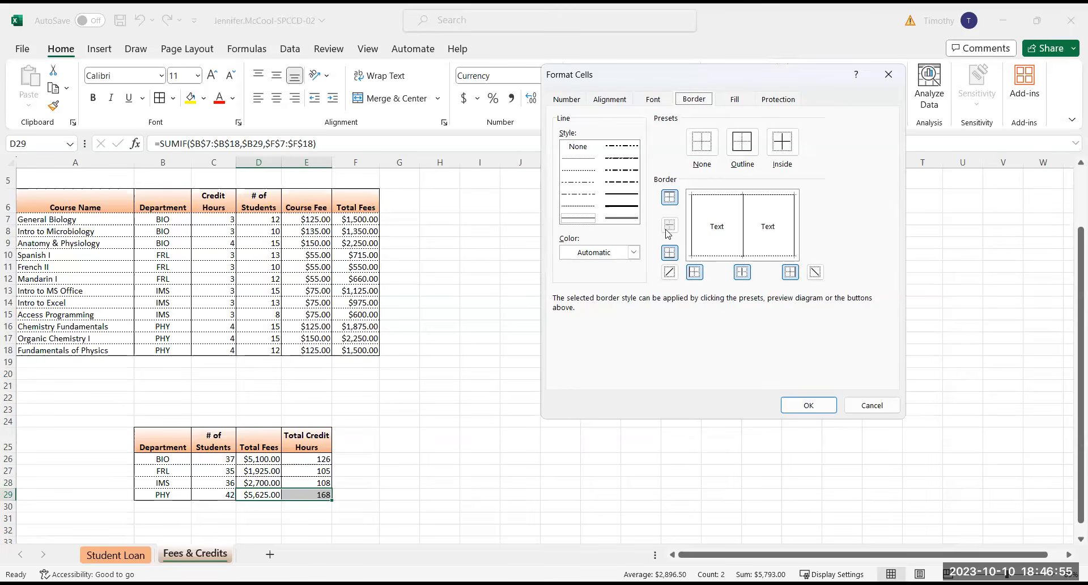
click(583, 221)
click(753, 256)
click(811, 406)
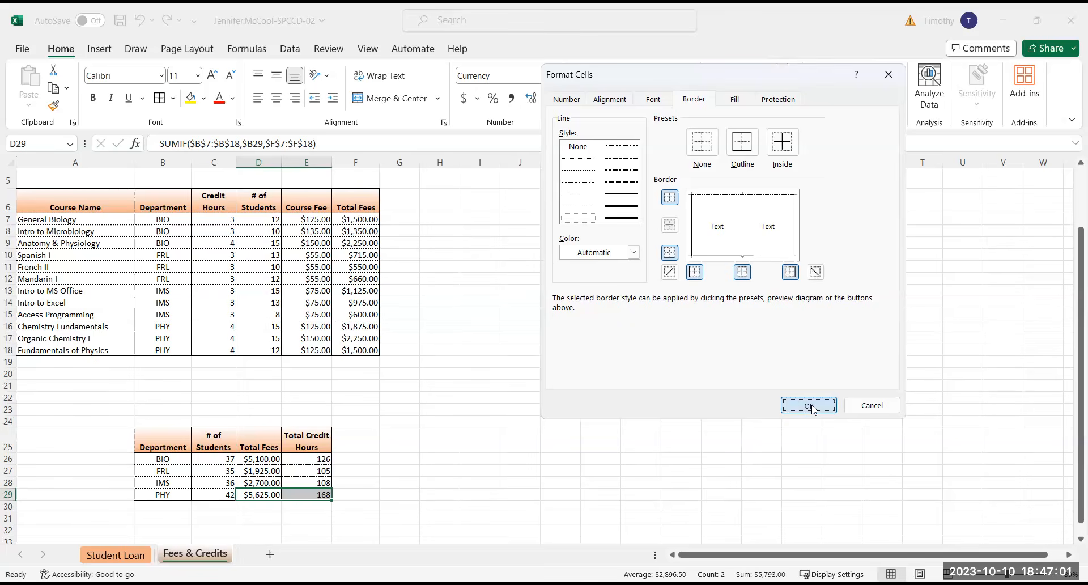
click(431, 470)
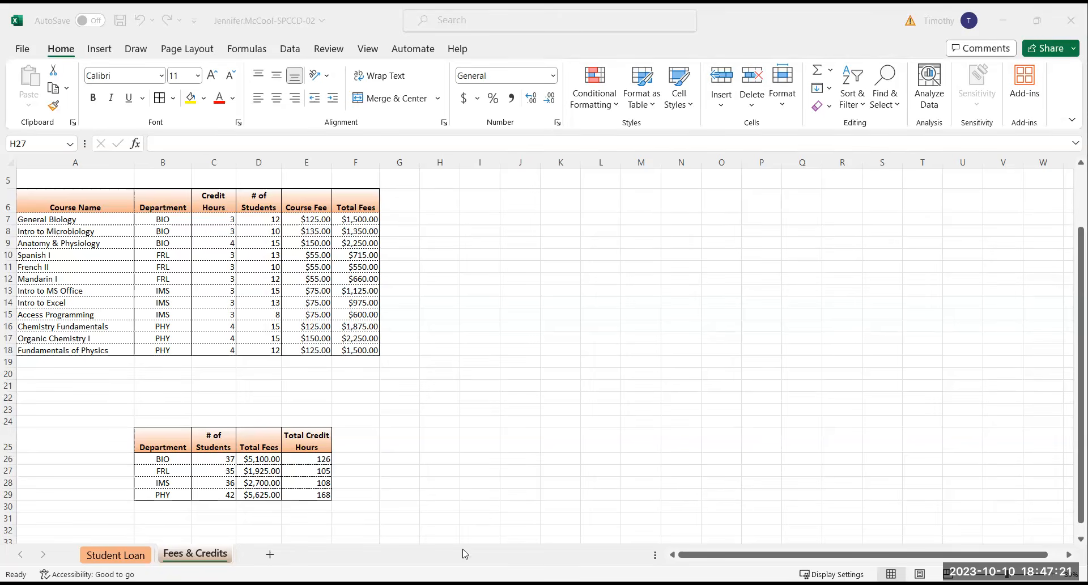
Insert the current date in cell F31 with the TODAY function
click(344, 515)
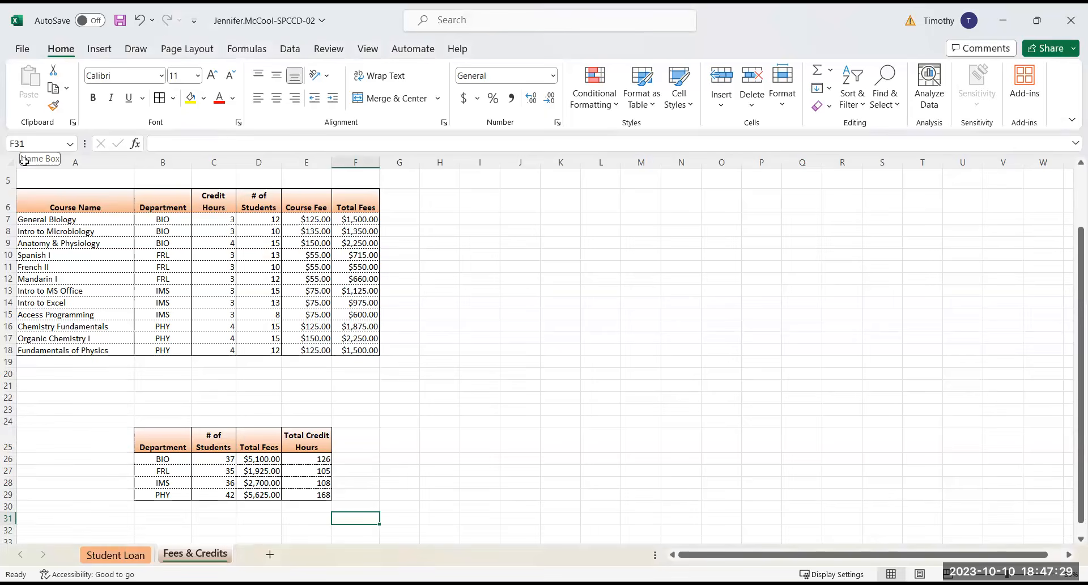
text(=)
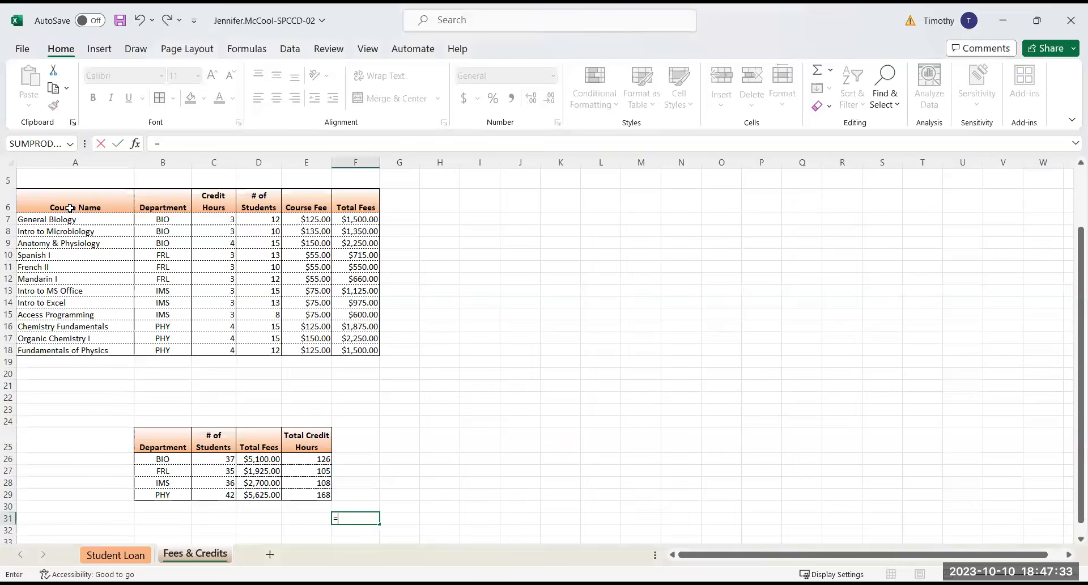
text(to)
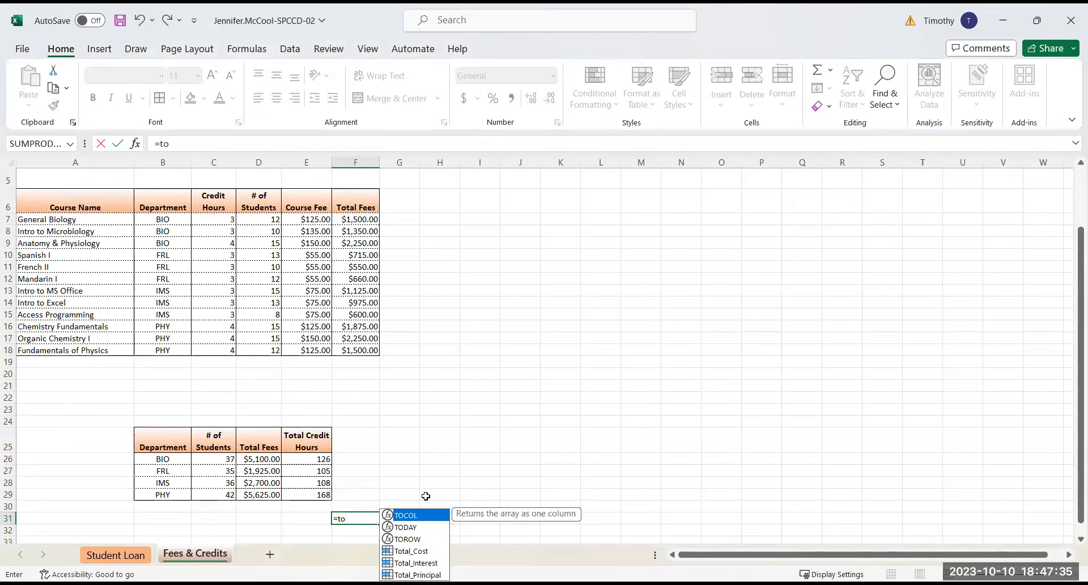
click(411, 528)
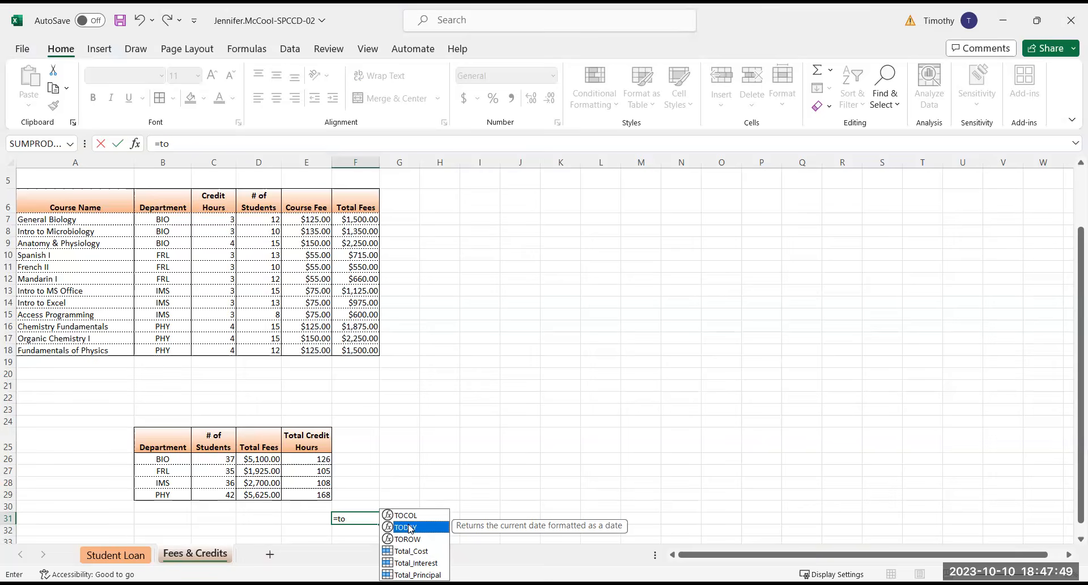
double_click(409, 527)
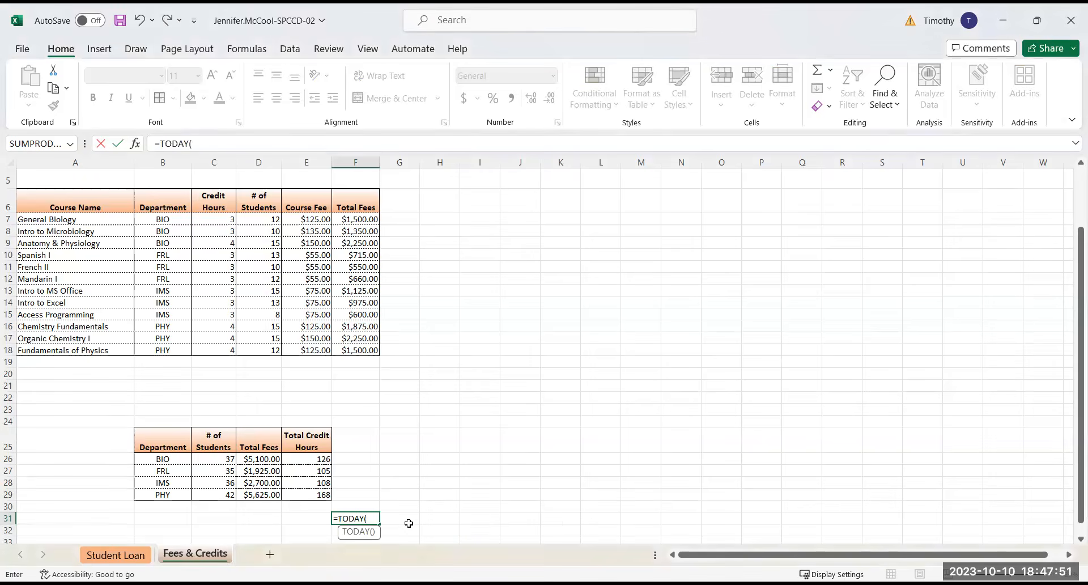
key(Return)
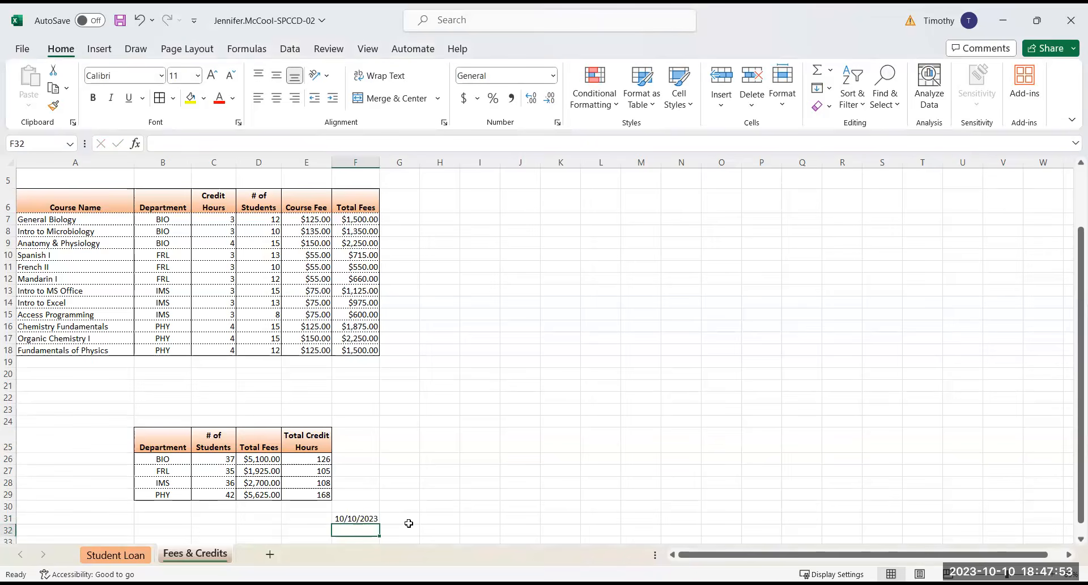
click(368, 517)
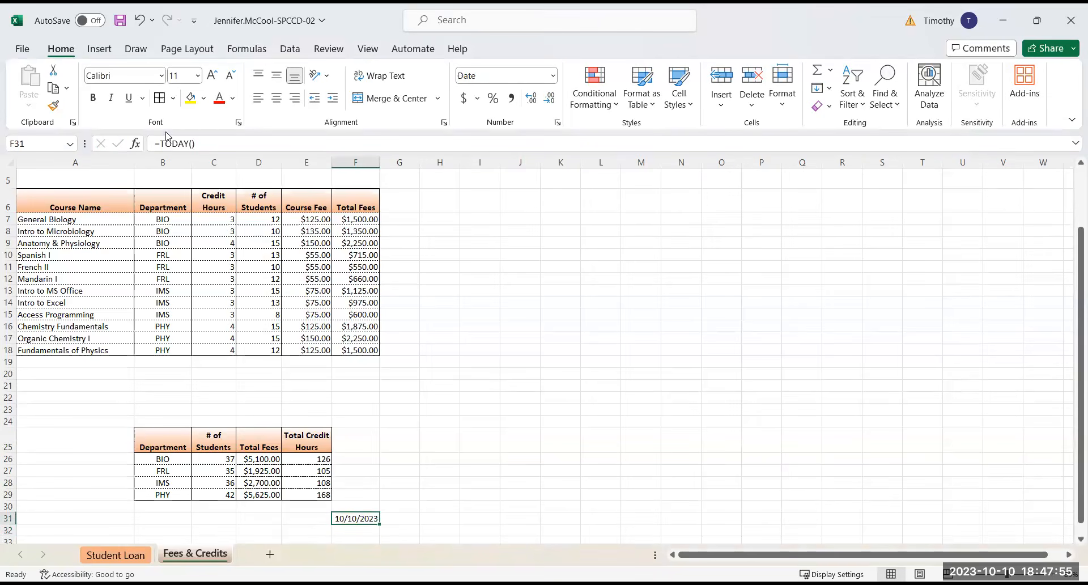
click(402, 506)
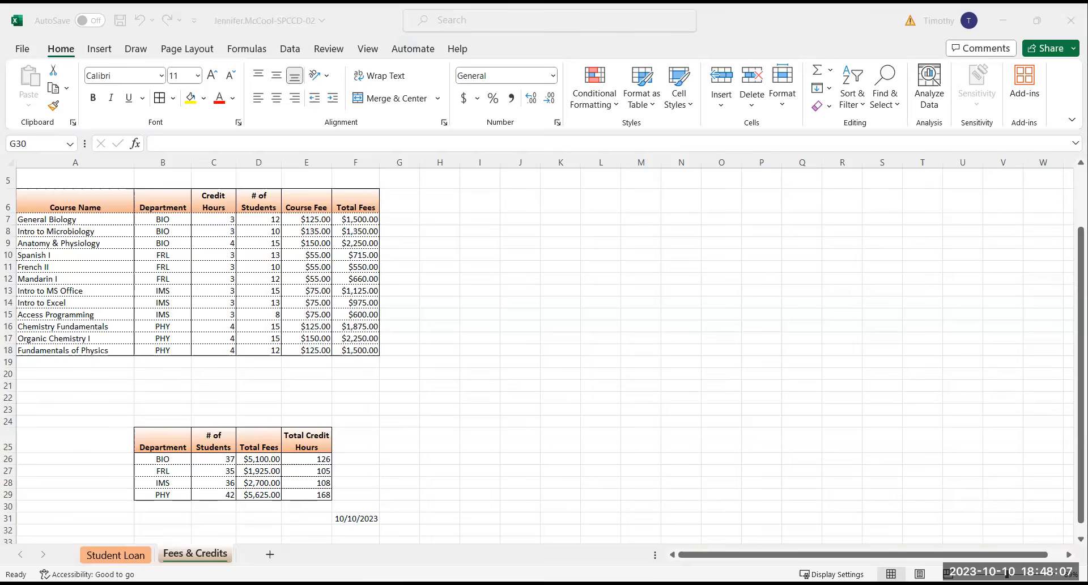
Add a new worksheet after Fees & Credits and name it Range Names, leaving cell A1 empty
click(271, 556)
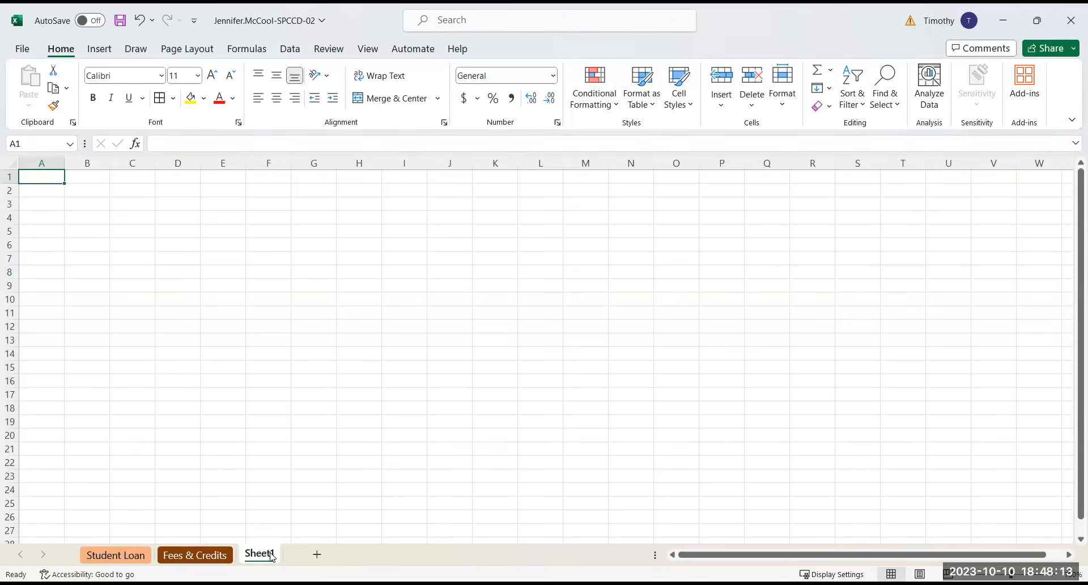
text(Range Name)
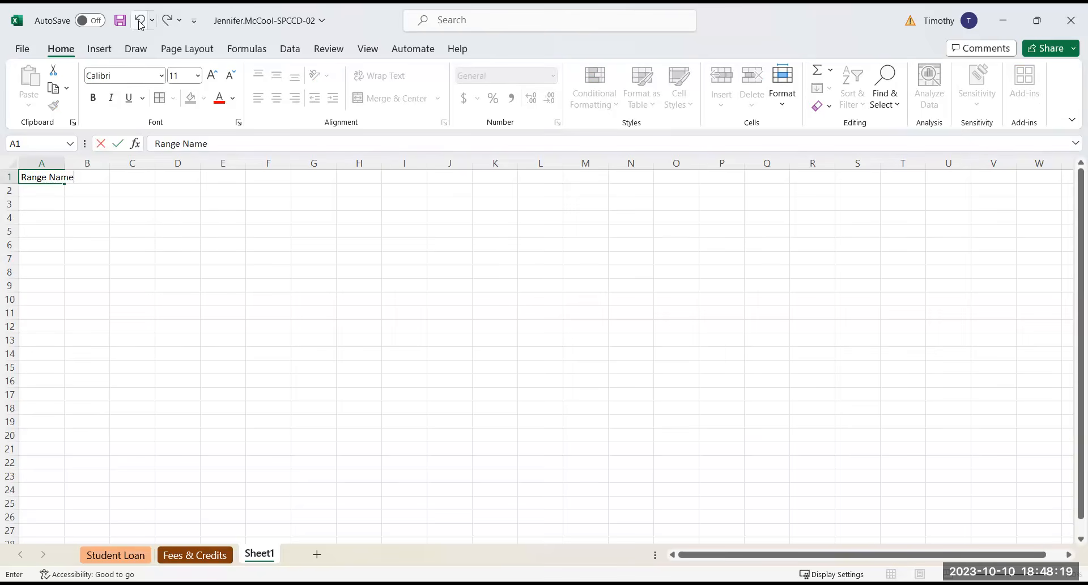
click(140, 22)
double_click(268, 554)
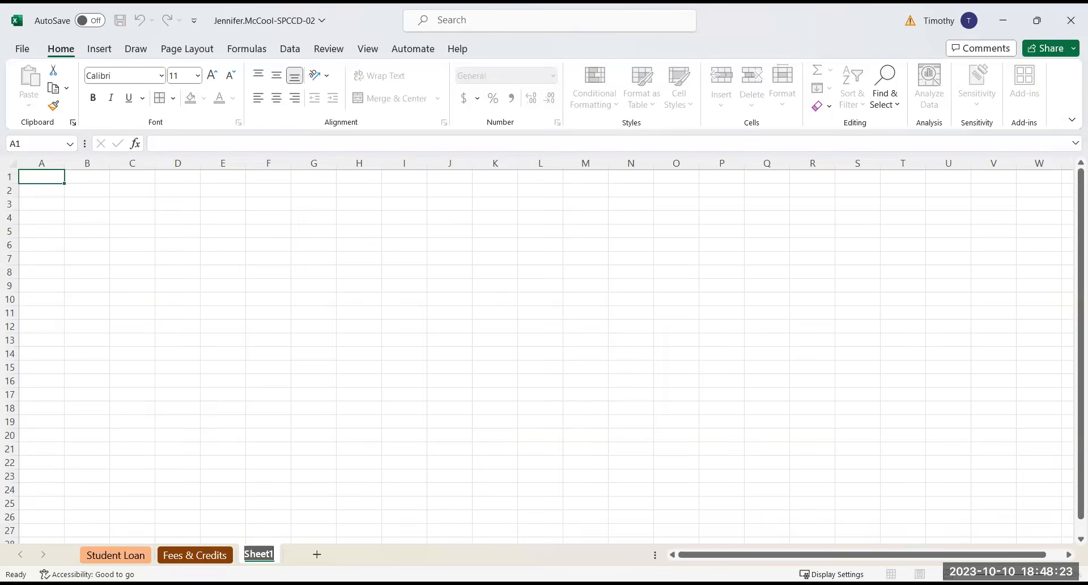
text(Range Na)
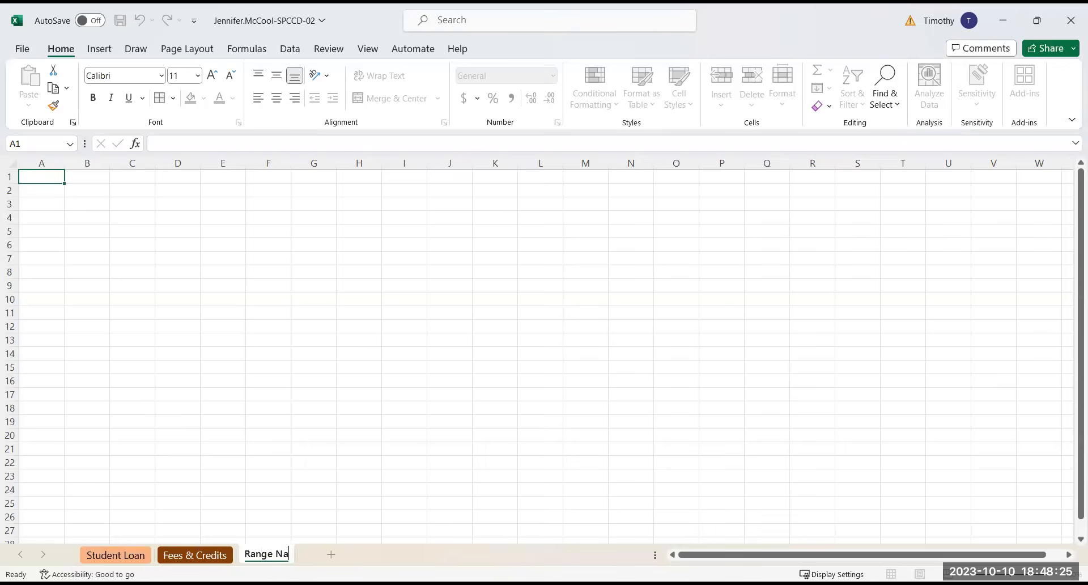
text(mes)
key(Return)
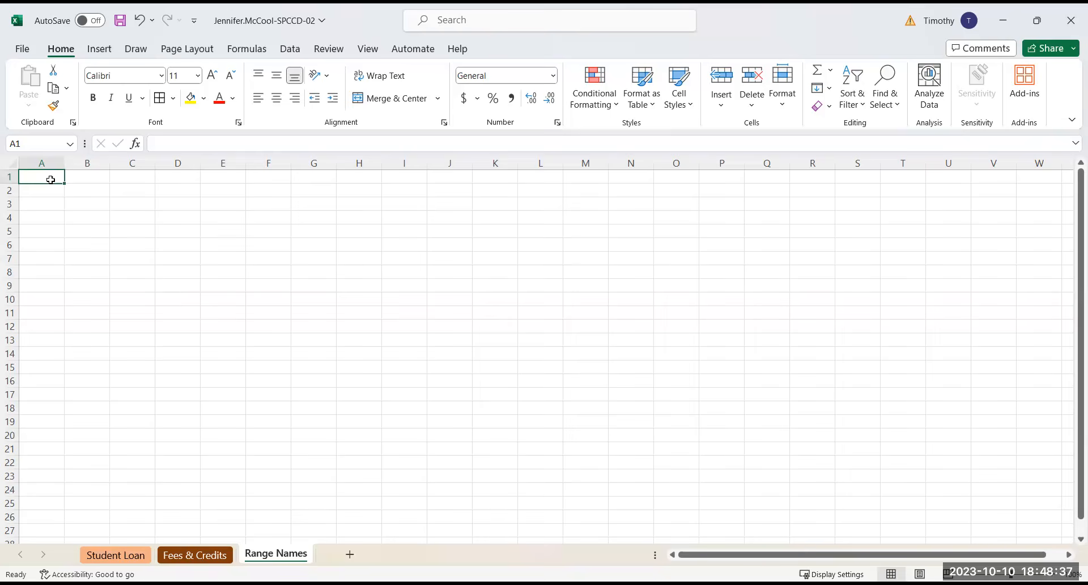
Paste the list of the workbook's range names starting at cell A1 and autofit the widths of columns A and B
key(F3)
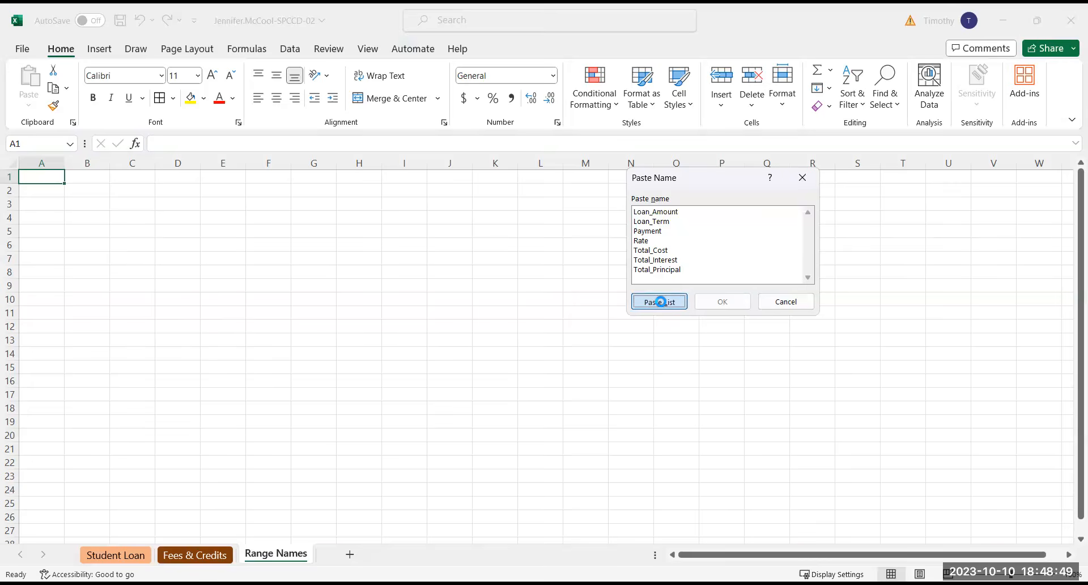
click(659, 302)
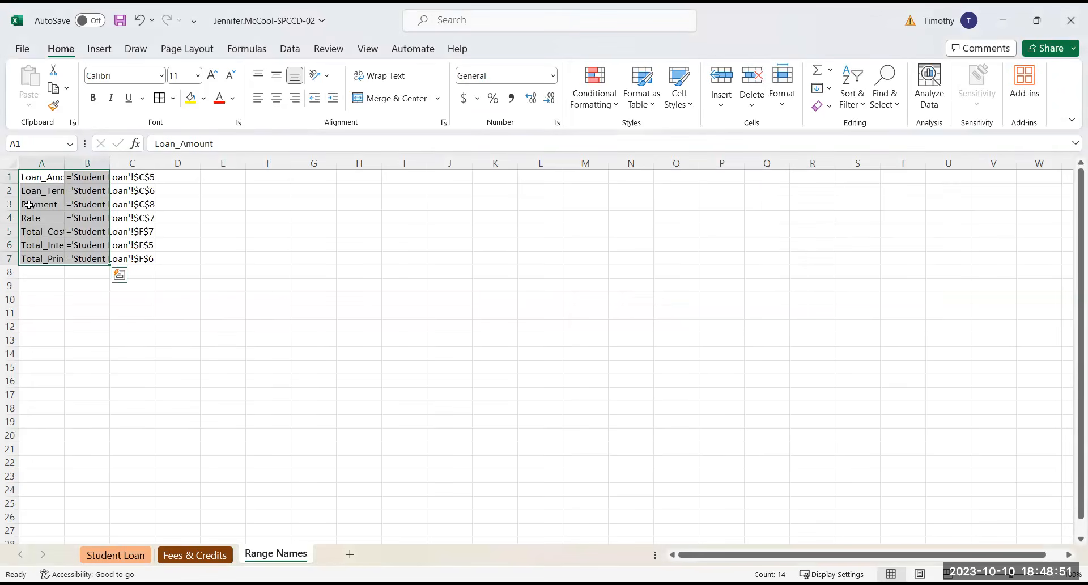
drag(43, 163, 72, 164)
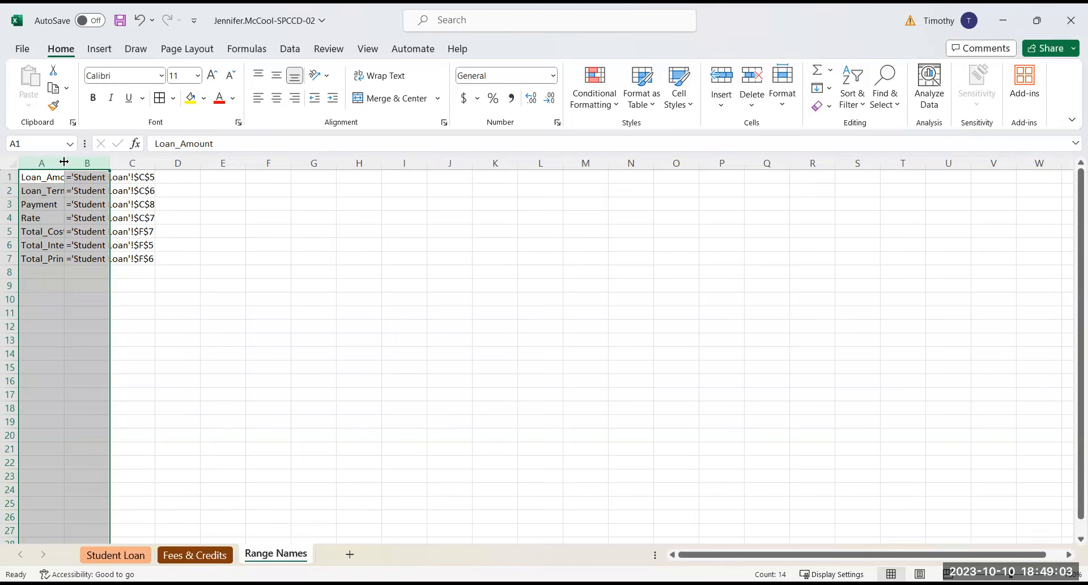
double_click(64, 163)
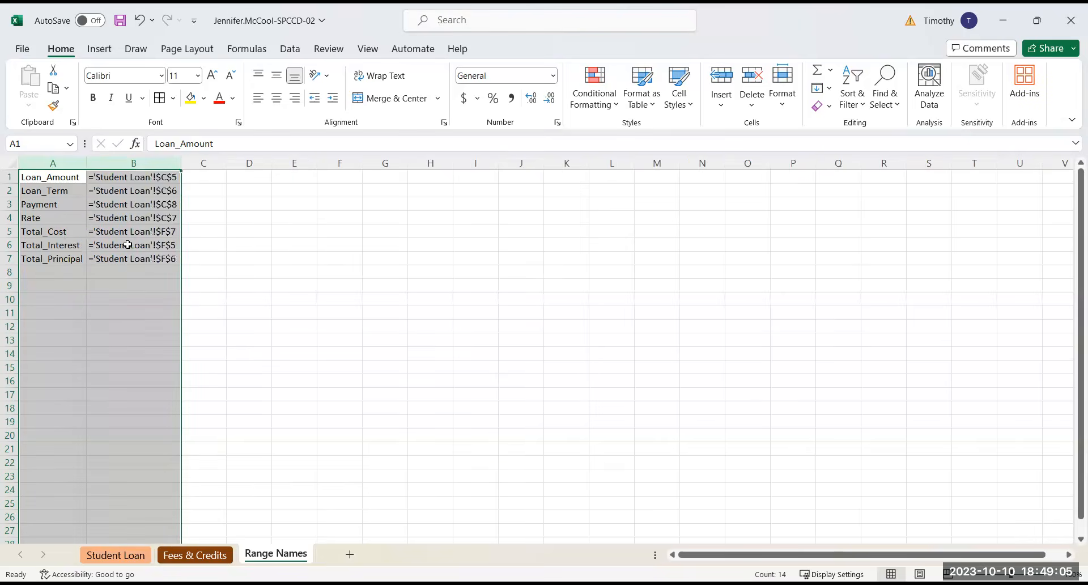
click(231, 329)
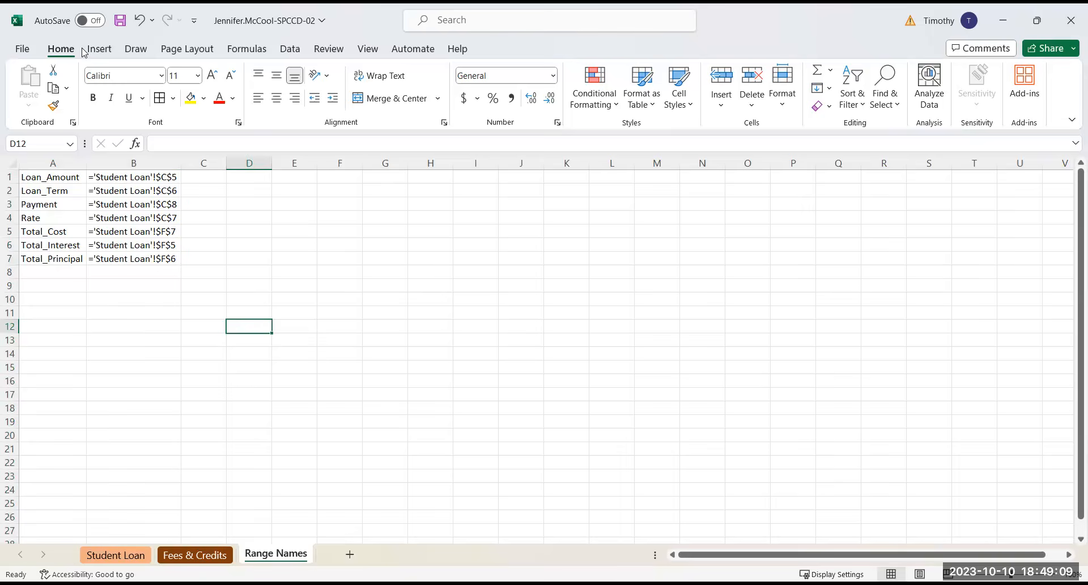
Save the workbook and switch to the 07b. Excel Project 2 assignment in SIMnet, at its upload section
click(120, 21)
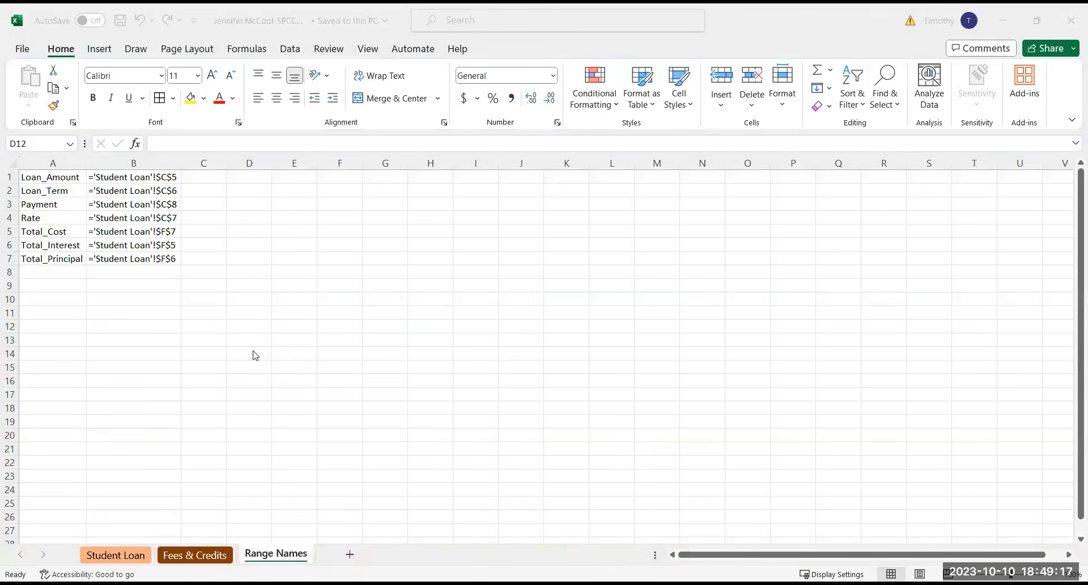
key(alt+Tab)
scroll(267, 412, up, 15)
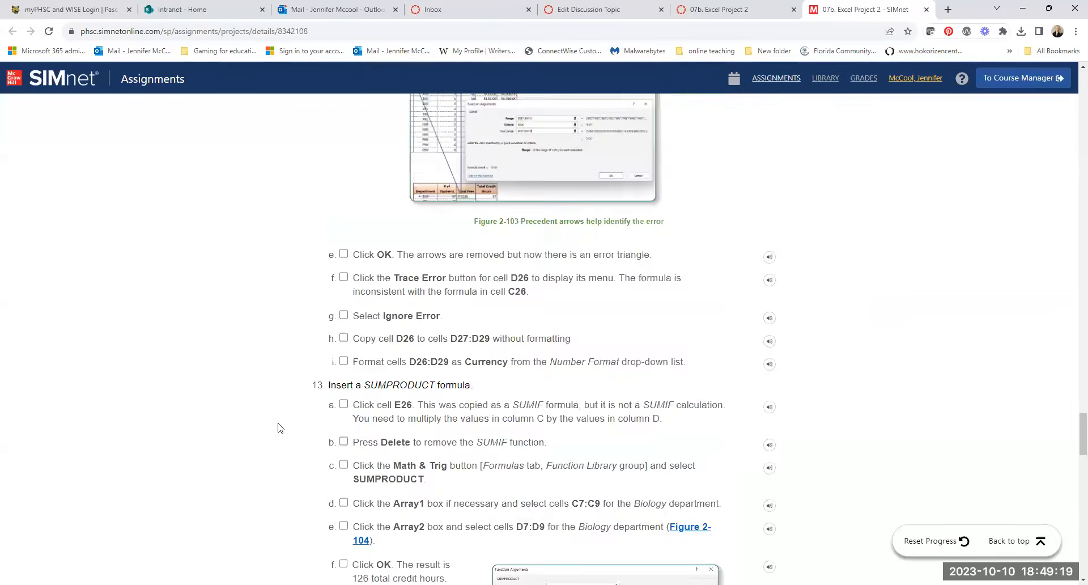
scroll(287, 404, up, 20)
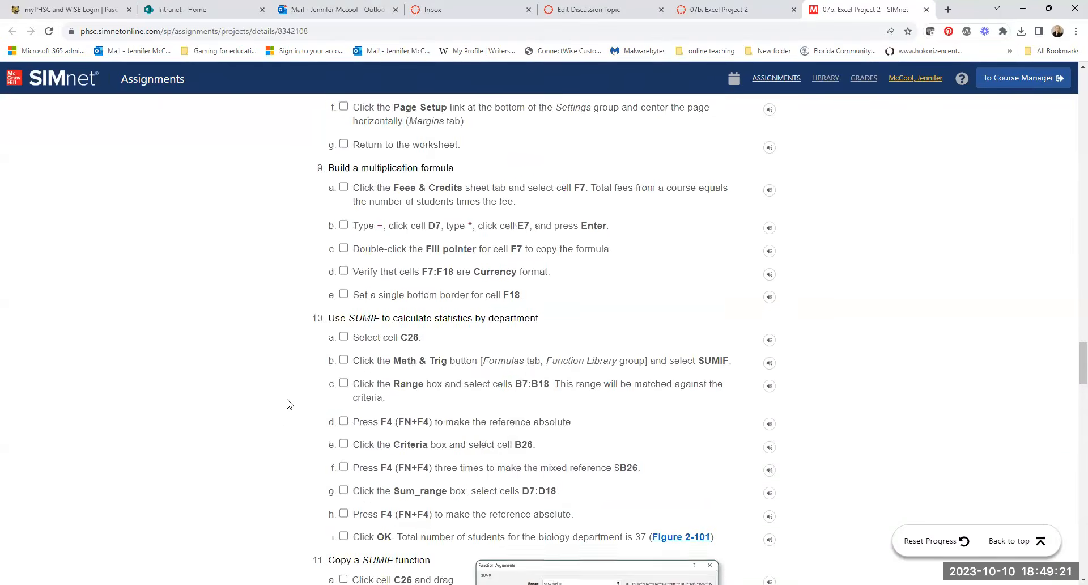
scroll(294, 406, up, 20)
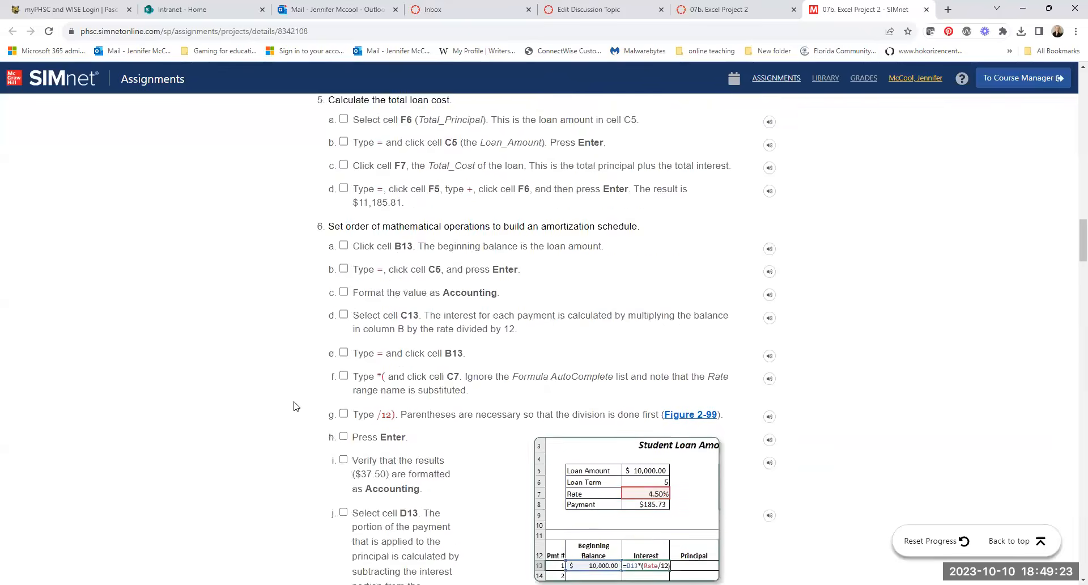
scroll(299, 410, up, 20)
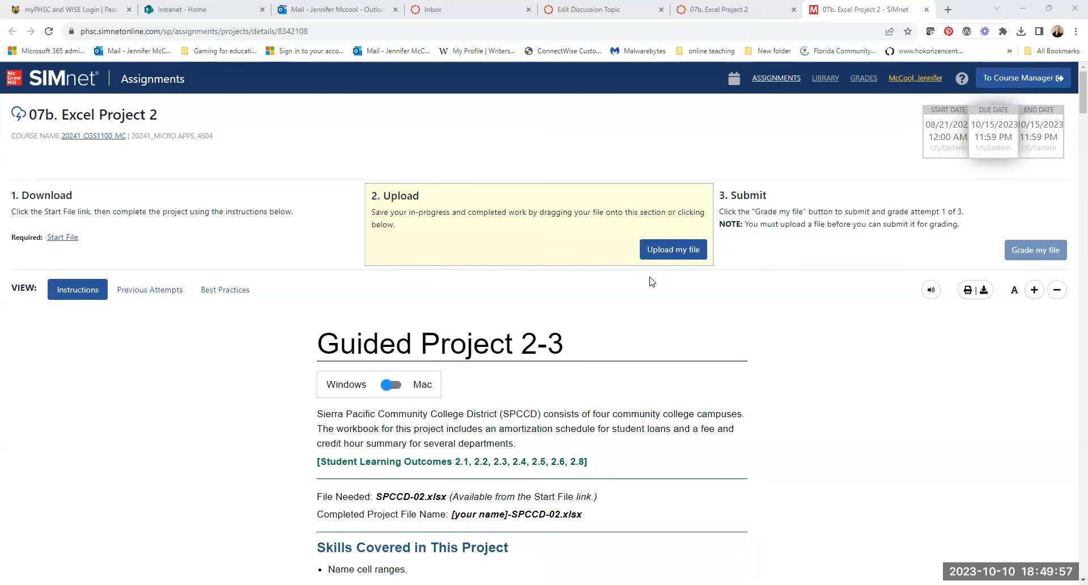
Upload the completed SPCCD-02 workbook from the Downloads folder and submit it for grading
click(665, 252)
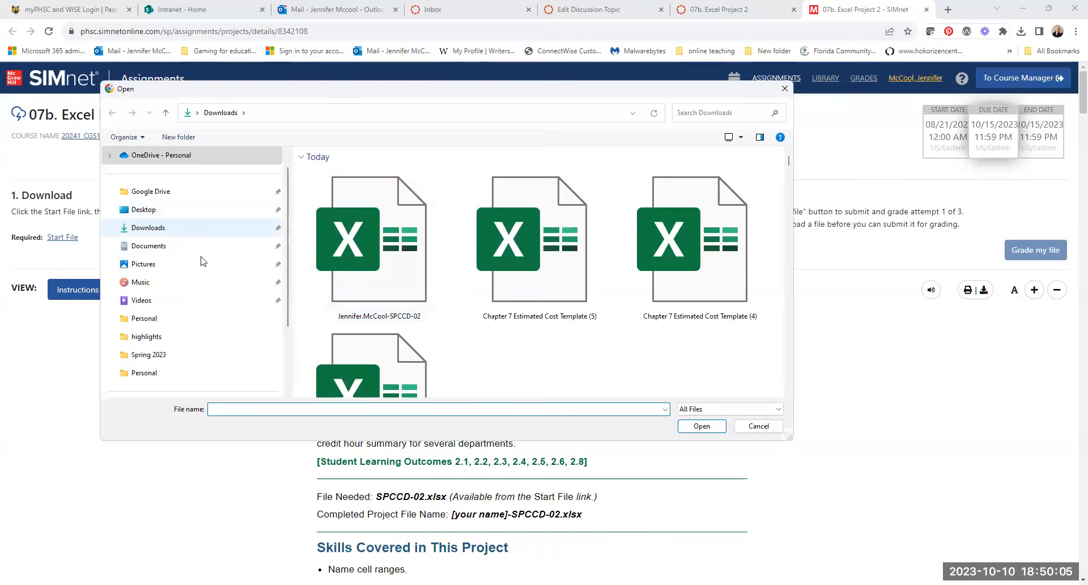
click(361, 251)
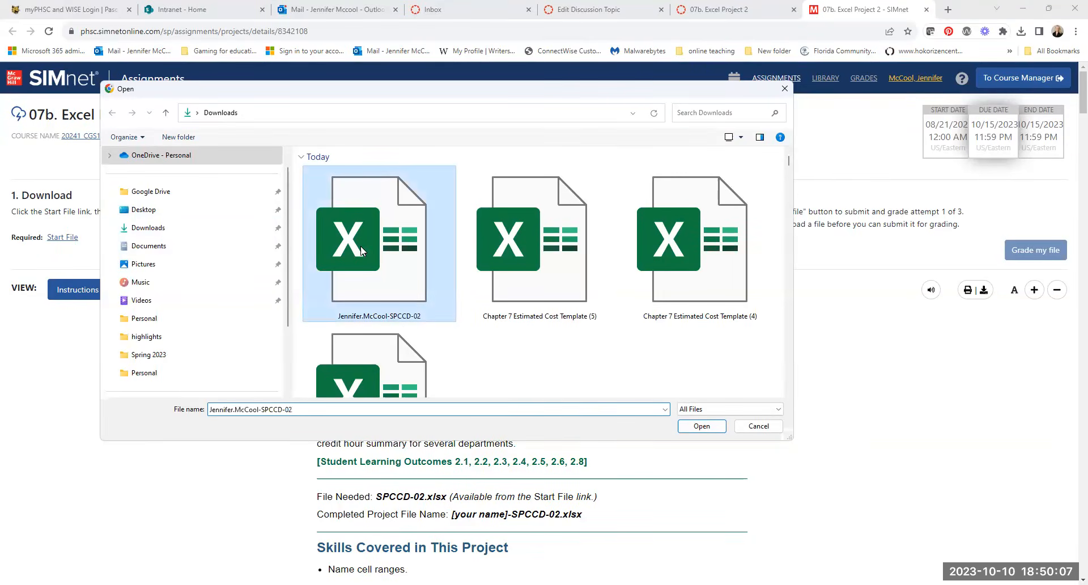
double_click(362, 251)
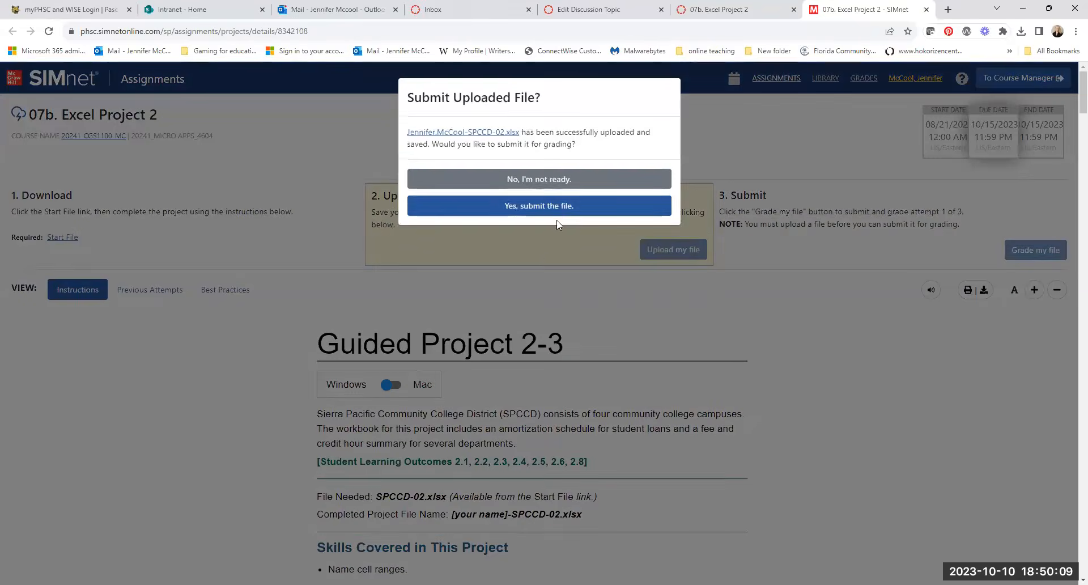
click(557, 204)
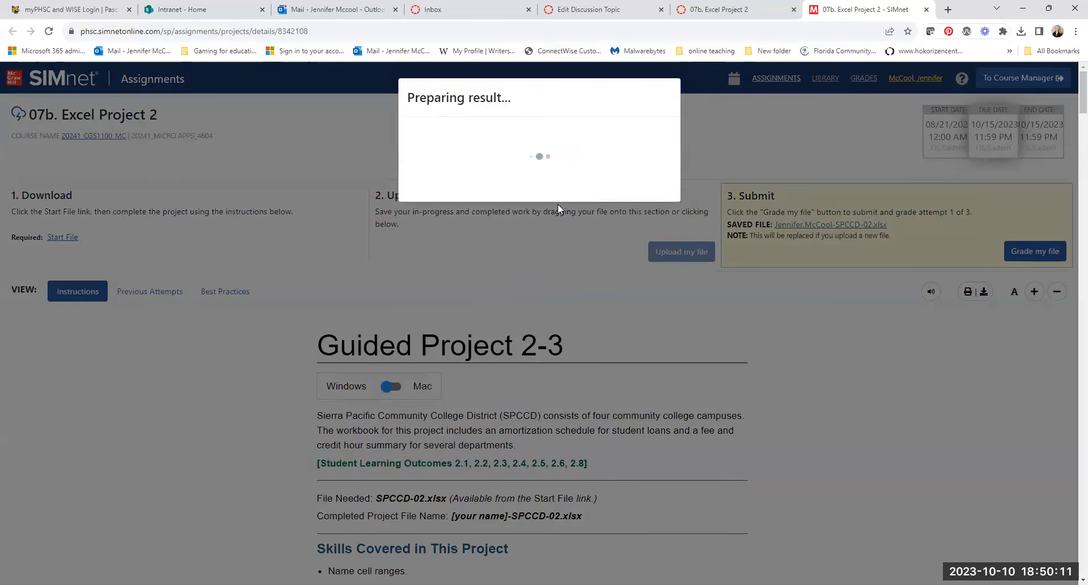